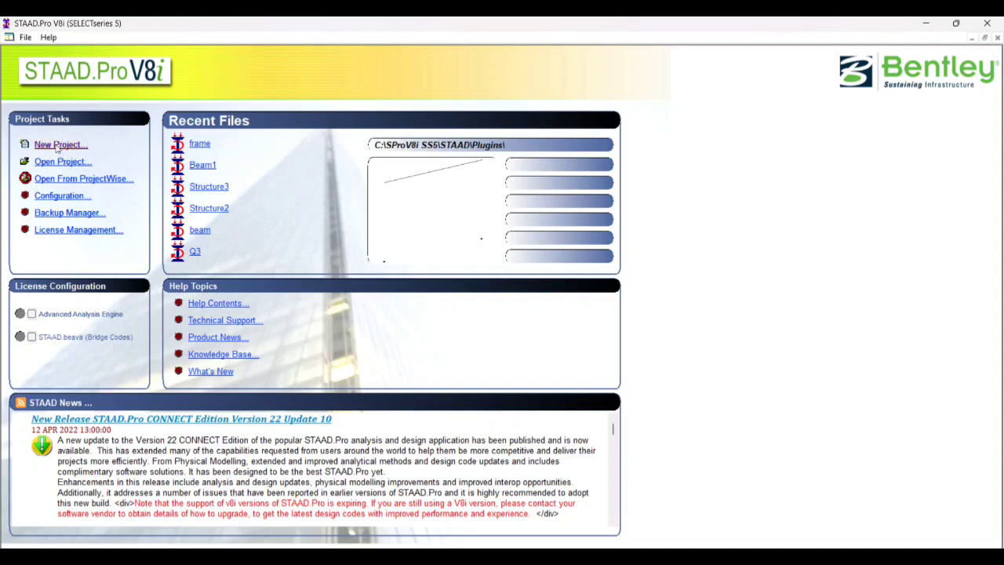
Create a new project file named Tutorial 2 and start it with the Add Beam option
click(55, 146)
key(Tab)
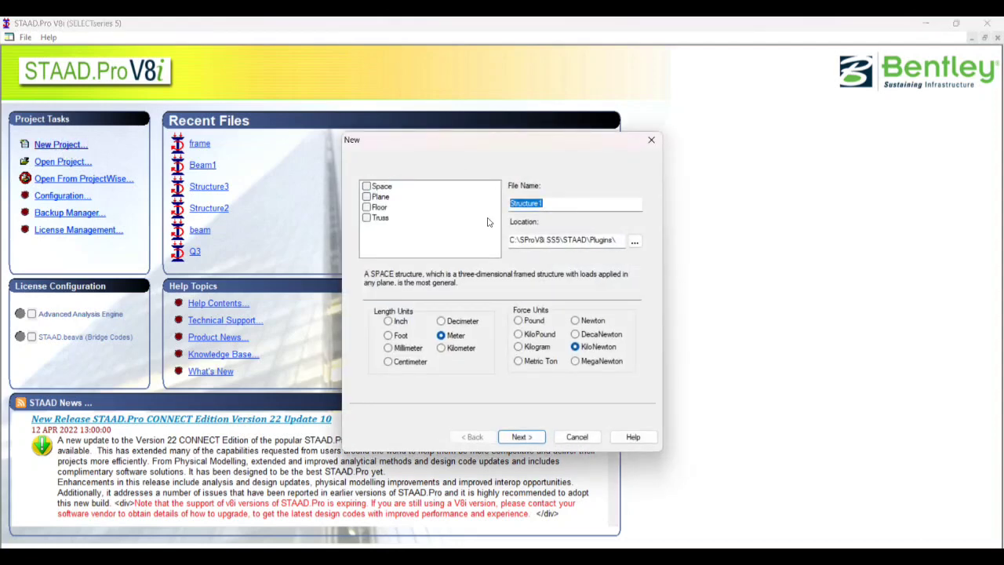
key(Caps_Lock)
text(M)
key(Caps_Lock)
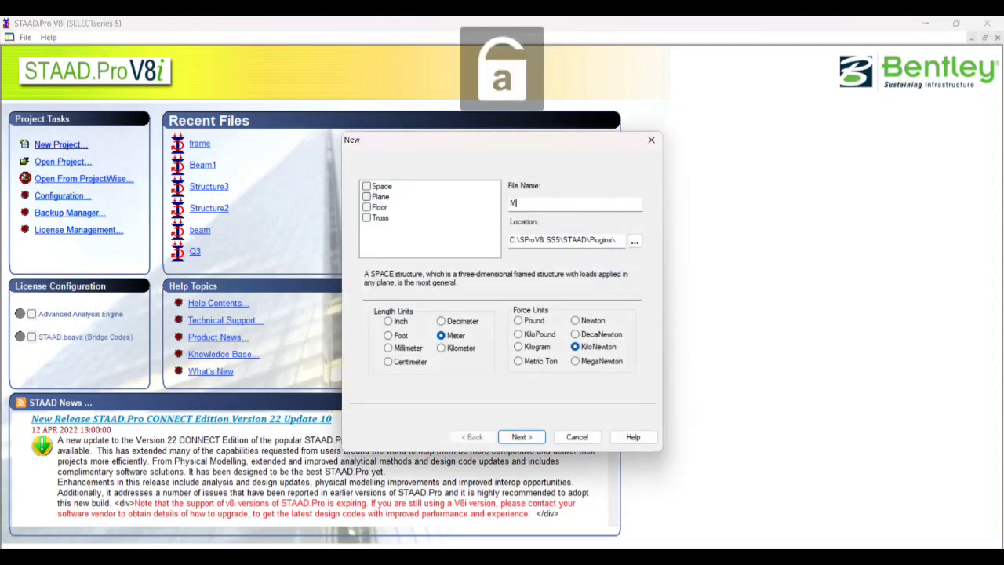
key(Caps_Lock)
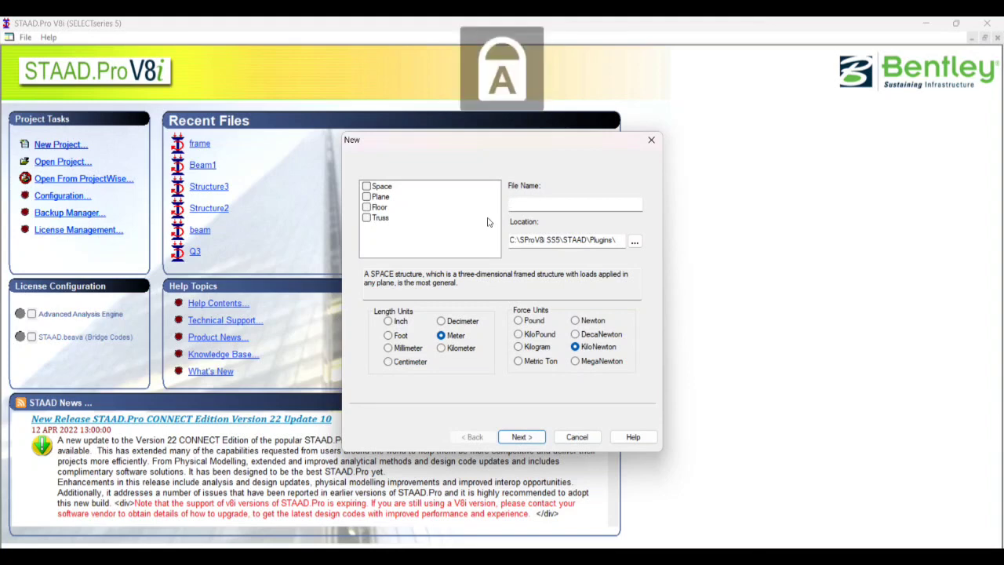
text(T)
key(Caps_Lock)
text(utorial 2)
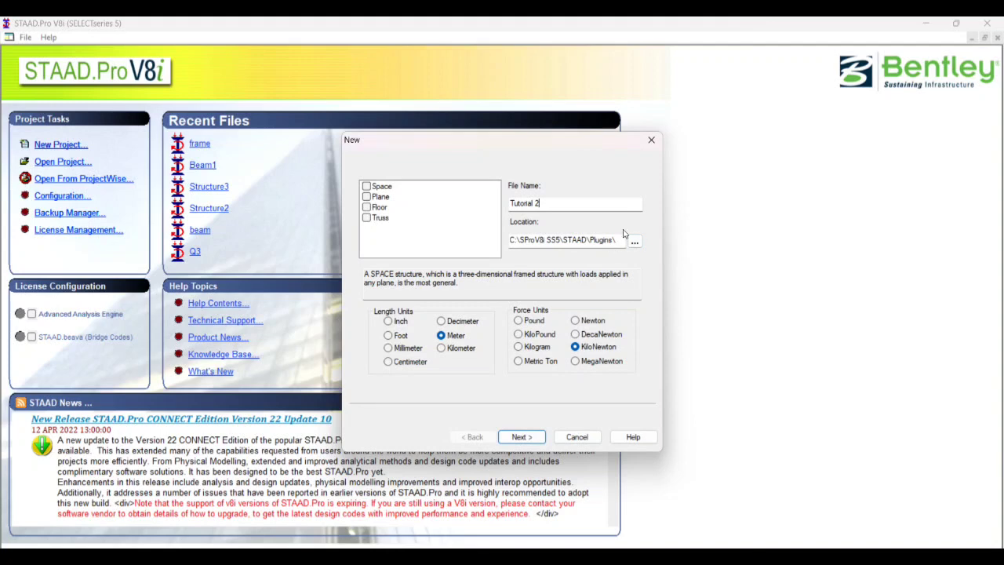
click(527, 436)
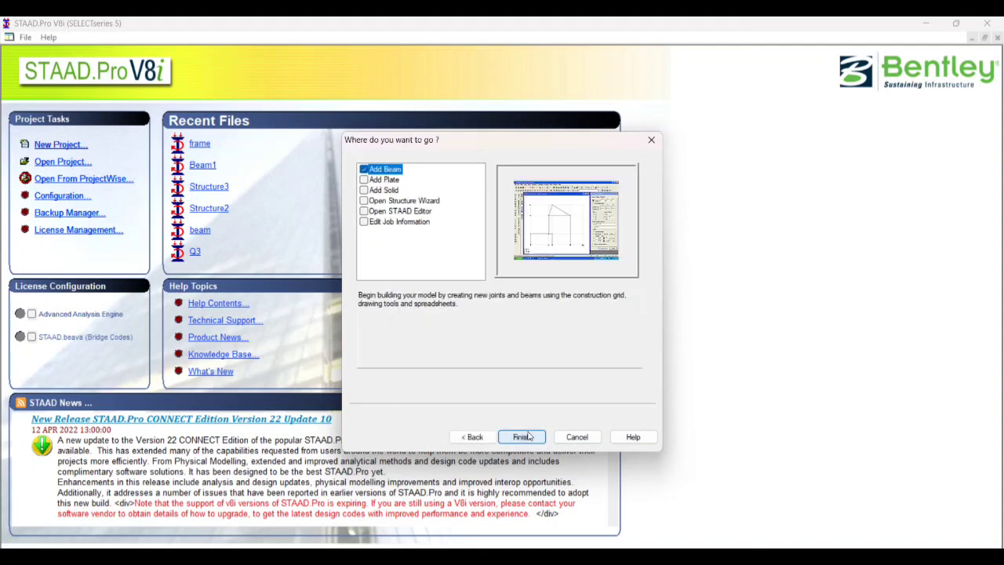
click(522, 436)
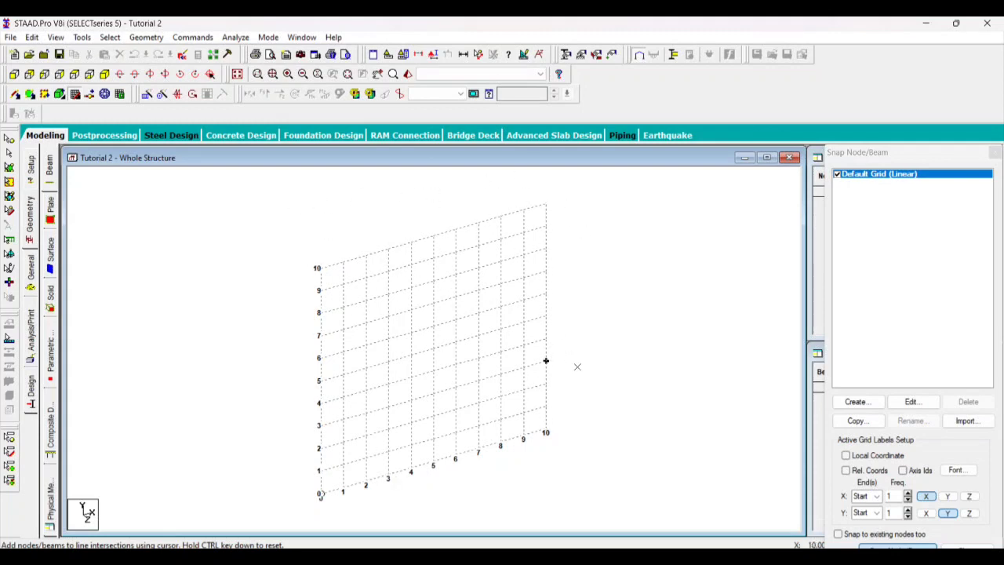
scroll(576, 365, down, 2)
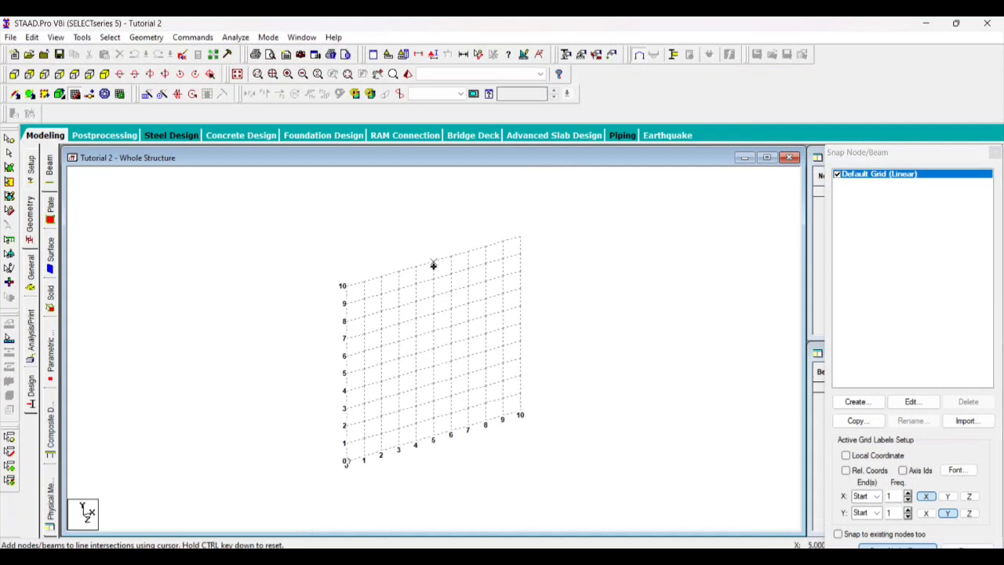
scroll(434, 265, up, 1)
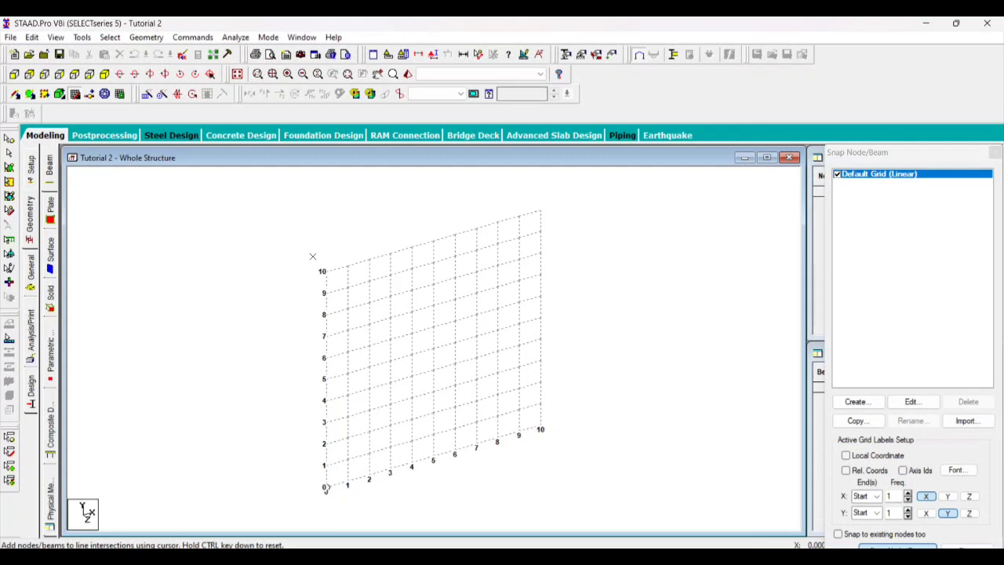
scroll(346, 278, up, 1)
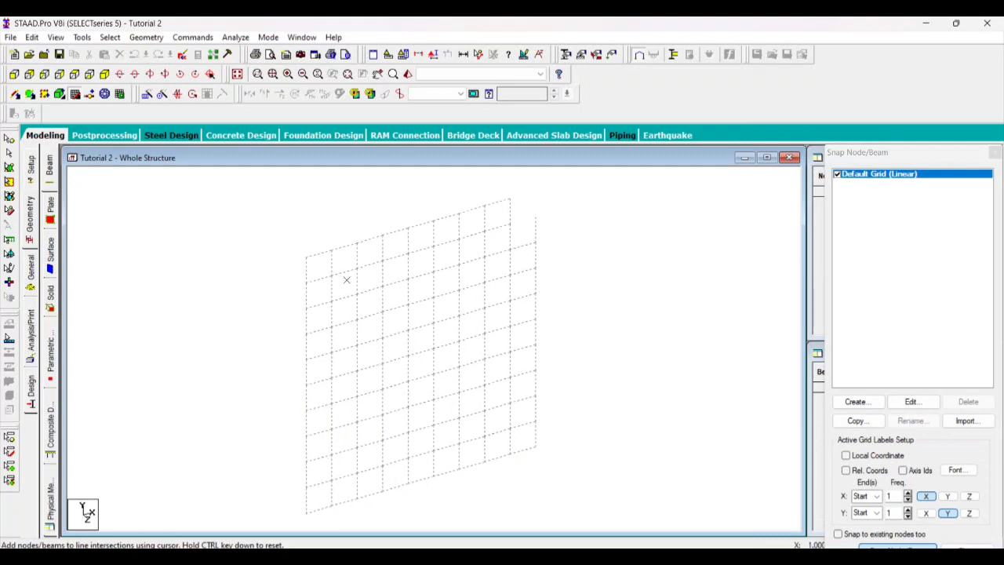
scroll(348, 280, down, 2)
scroll(353, 282, up, 2)
scroll(353, 283, down, 1)
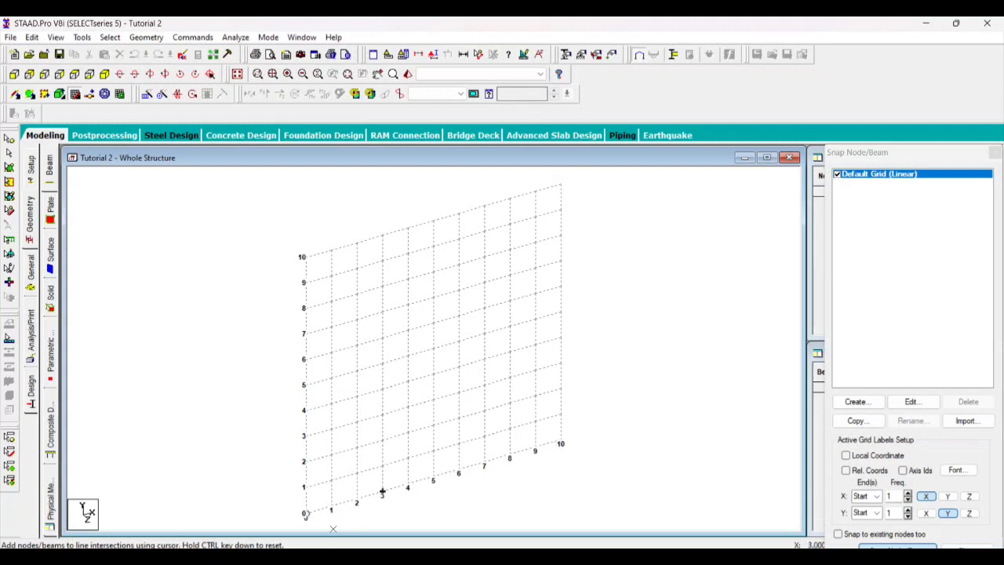
scroll(449, 241, up, 2)
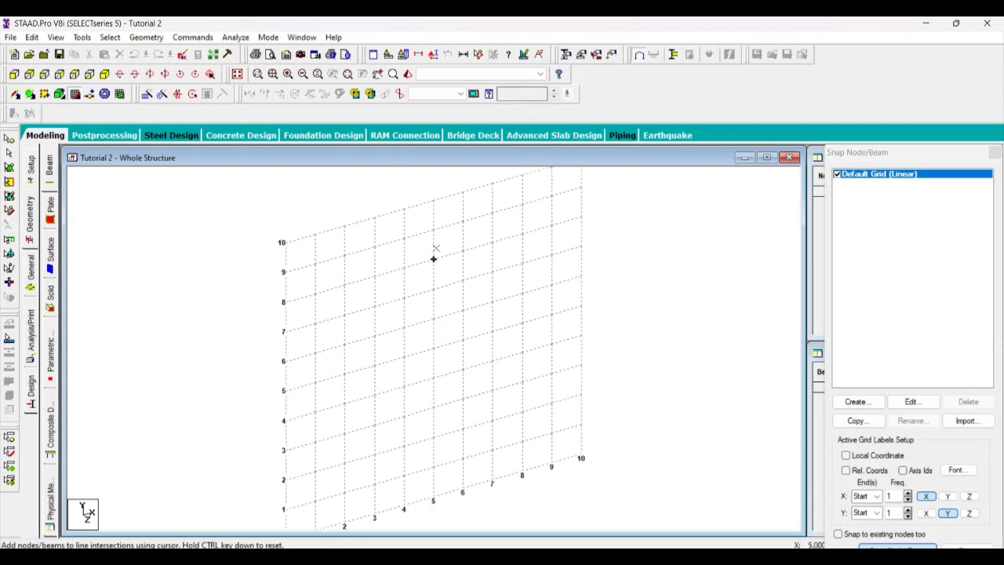
scroll(439, 244, down, 3)
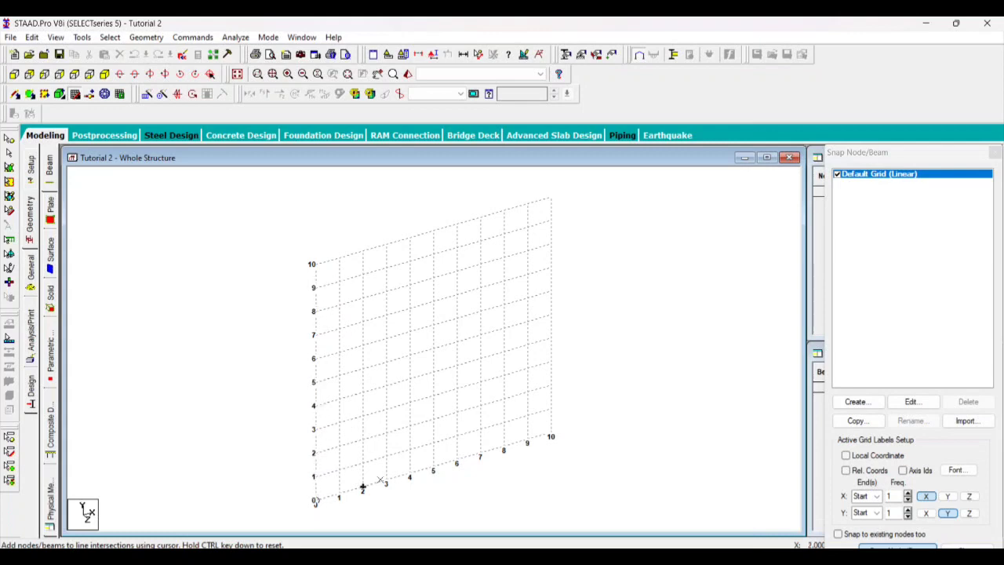
Snap a 5 m beam along the X axis from the grid origin, and hide the construction grid
click(315, 500)
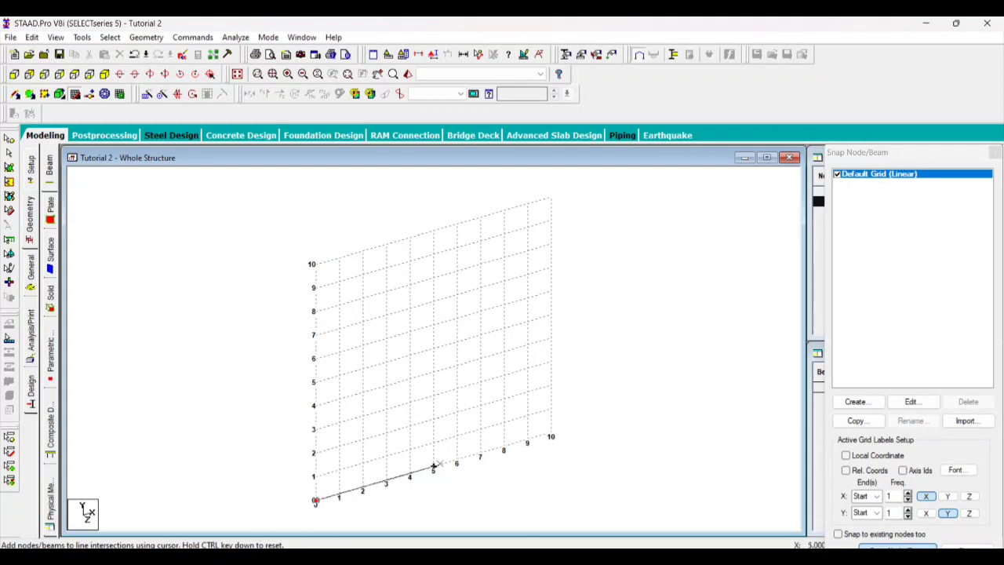
click(457, 461)
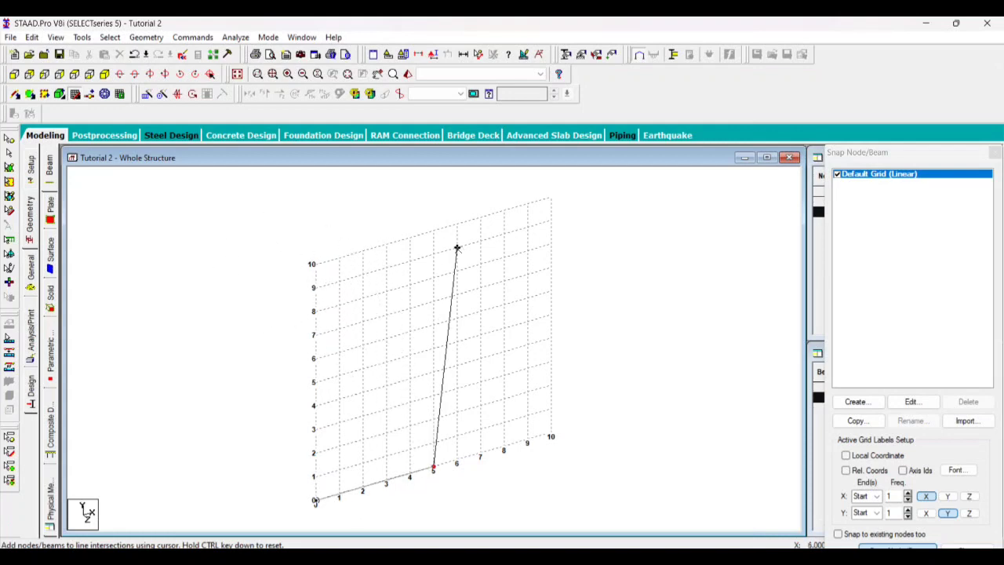
click(75, 95)
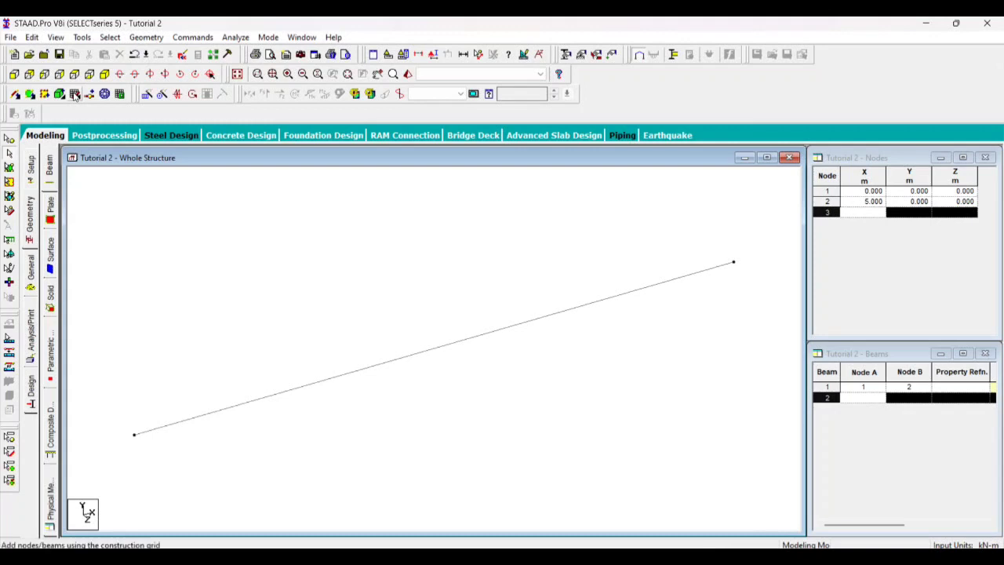
click(74, 95)
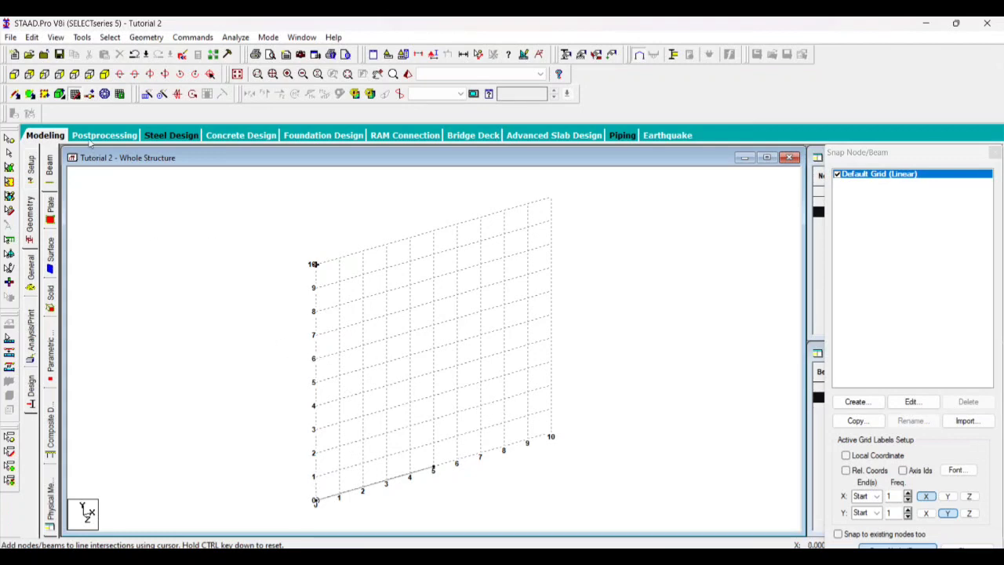
click(74, 95)
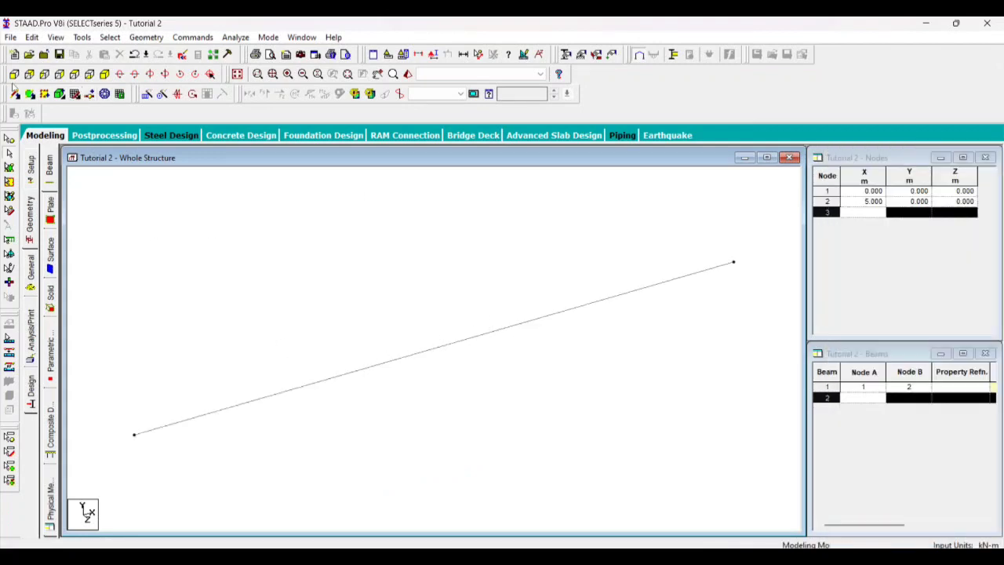
Examine the beam in several orthogonal views, including front and plan, and return to the isometric view
click(14, 74)
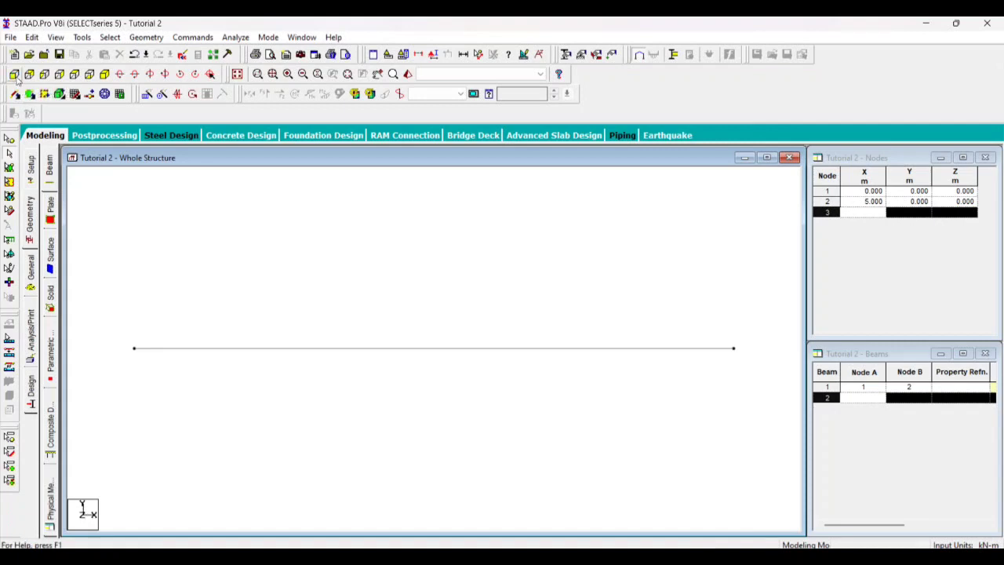
click(29, 74)
click(45, 74)
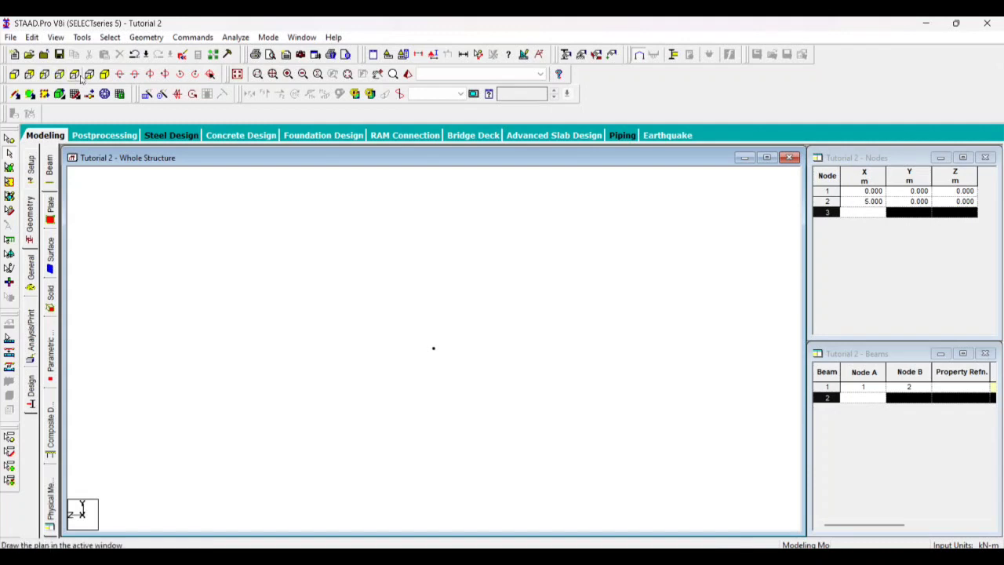
click(75, 74)
click(89, 74)
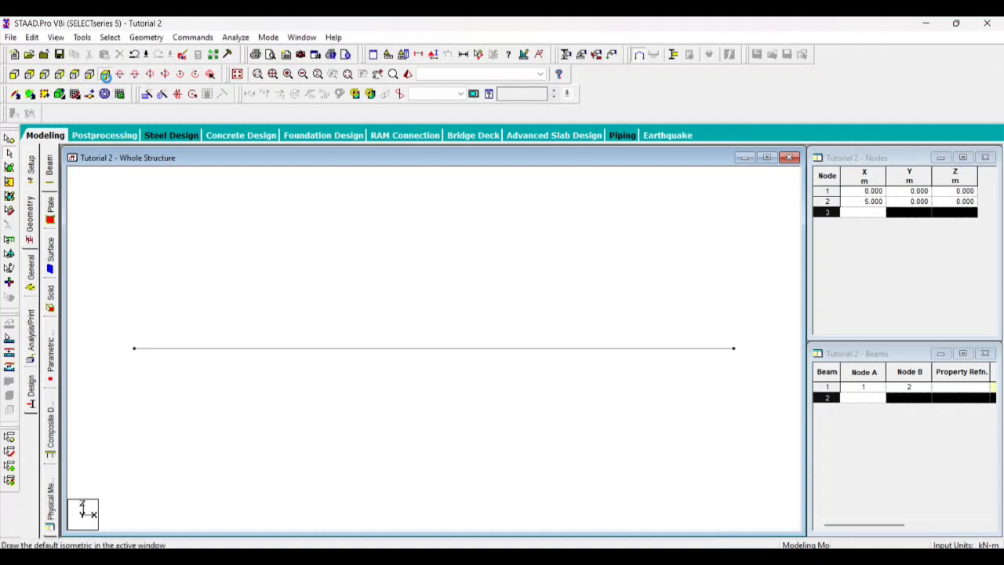
click(104, 73)
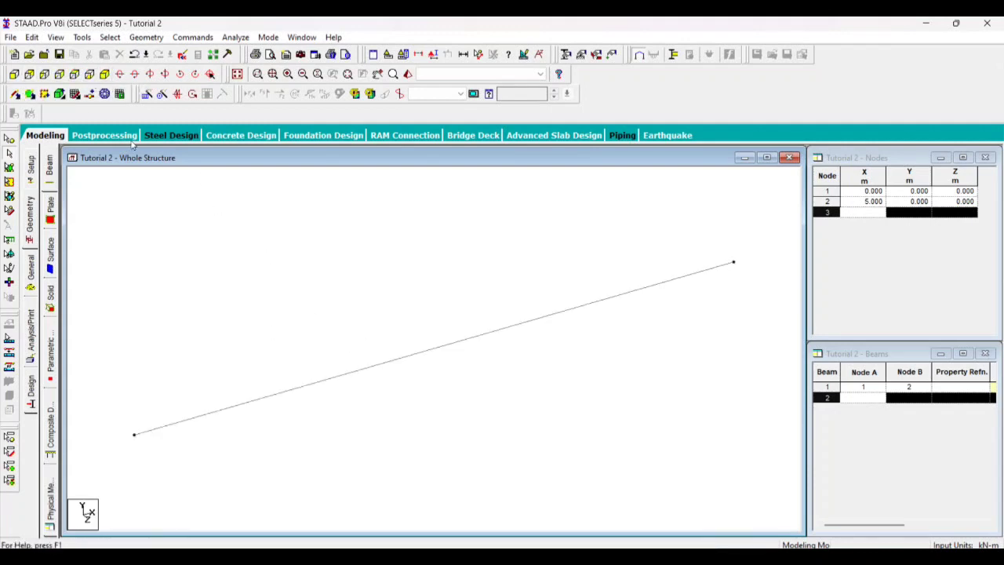
Show the Snap Node/Beam construction grid over the beam again
click(75, 94)
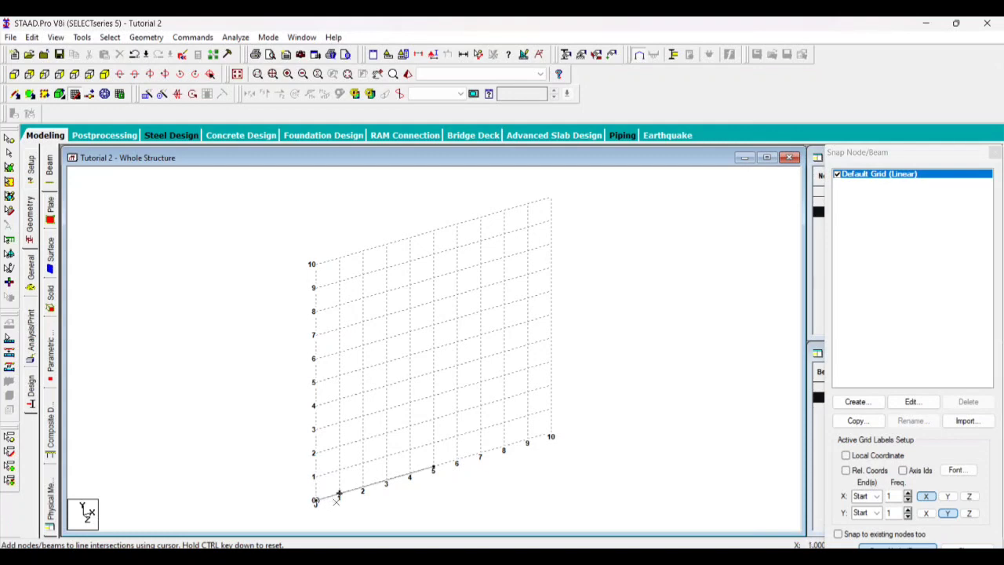
scroll(404, 499, up, 2)
scroll(404, 500, down, 2)
scroll(348, 479, up, 2)
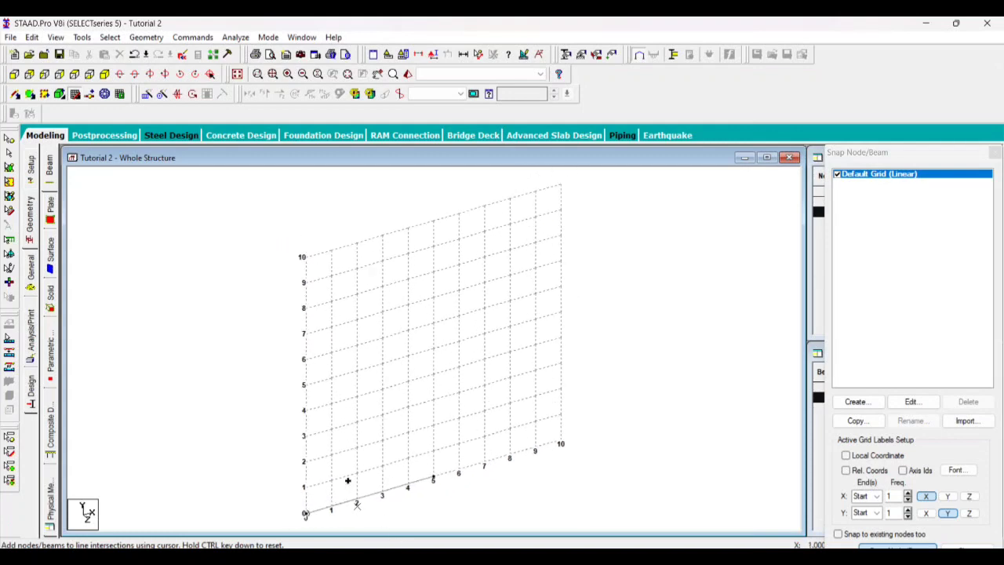
scroll(420, 451, down, 1)
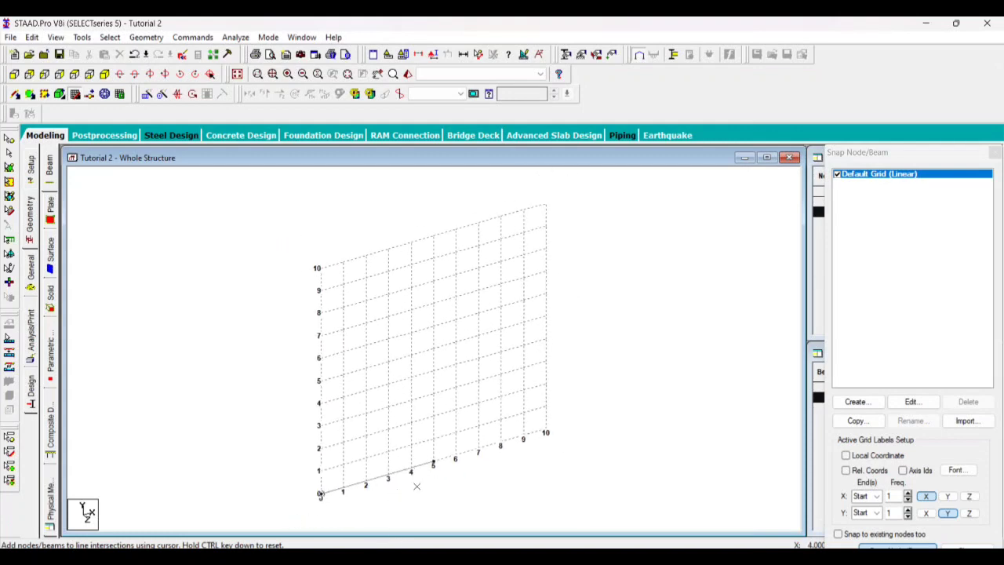
scroll(432, 462, up, 1)
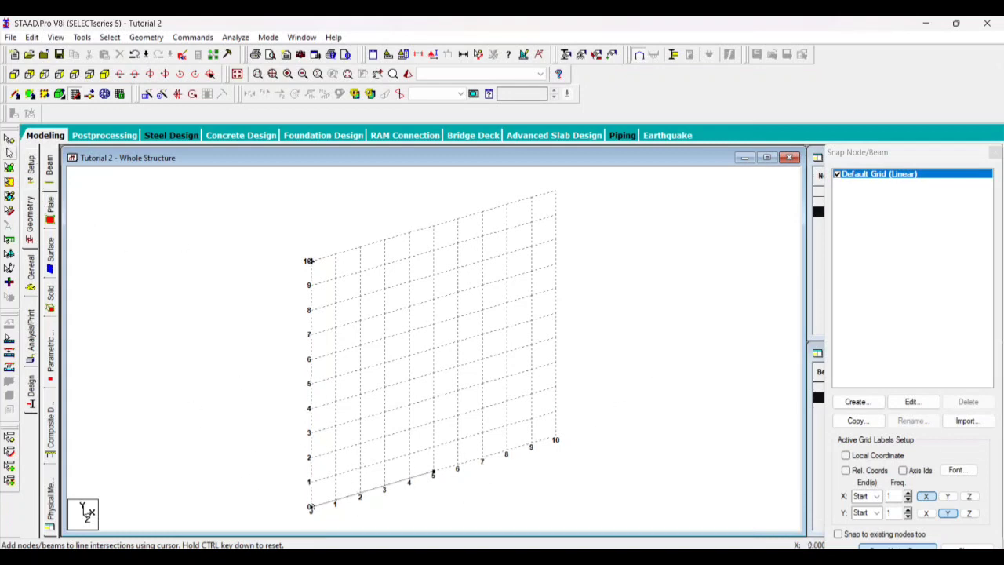
Select the 5 m beam on the X axis and delete it from the model
click(9, 152)
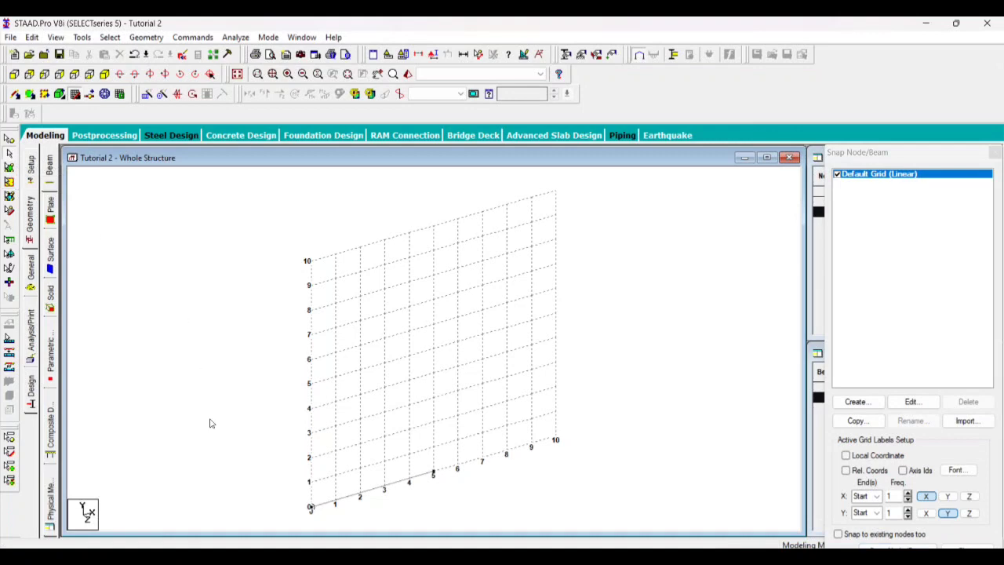
drag(273, 459, 493, 537)
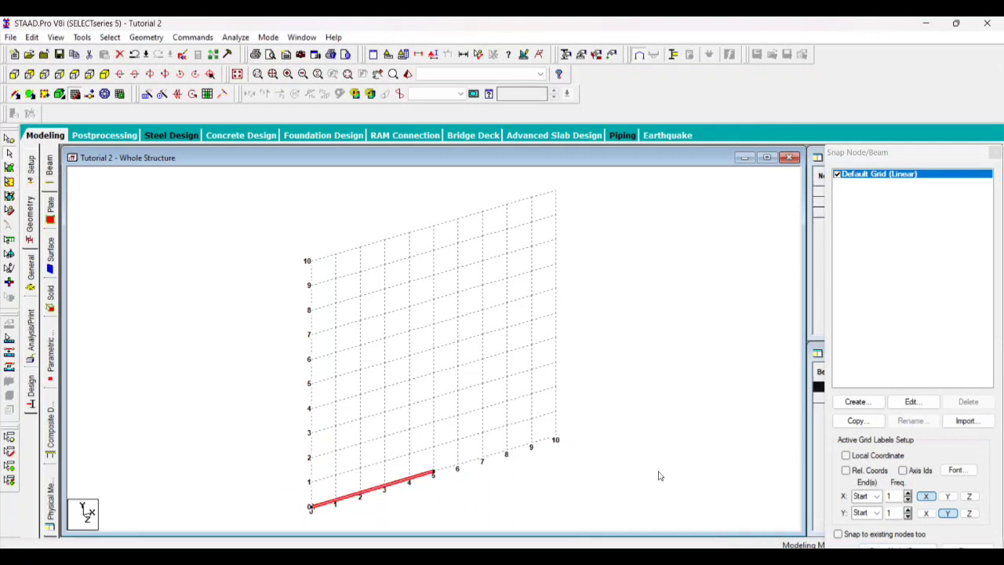
key(Delete)
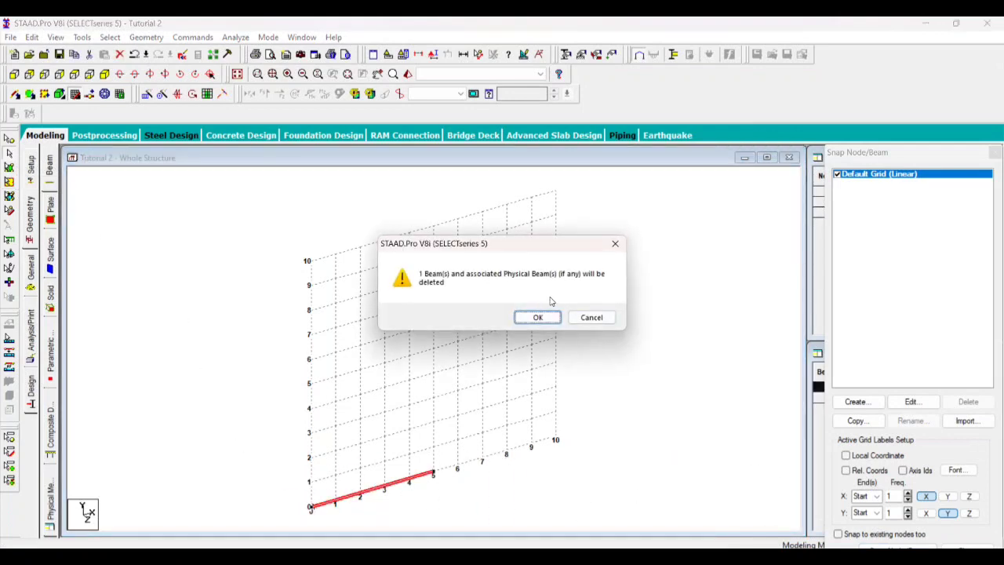
click(547, 320)
click(546, 320)
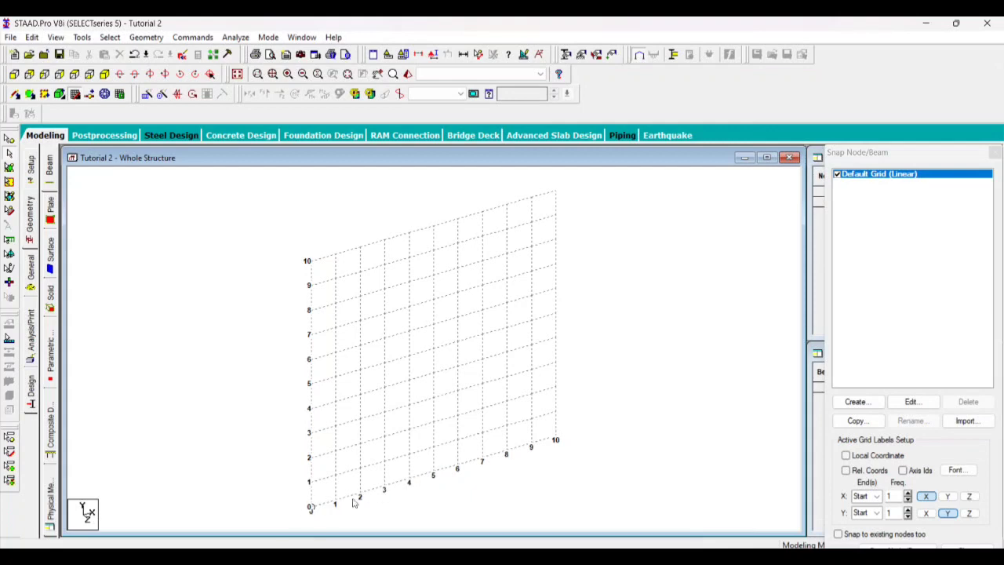
Move the Snap Node/Beam dialog so all its options show, reactivate snapping, and place a beam's first node at the origin
drag(314, 506, 430, 480)
drag(900, 156, 530, 141)
drag(528, 139, 881, 119)
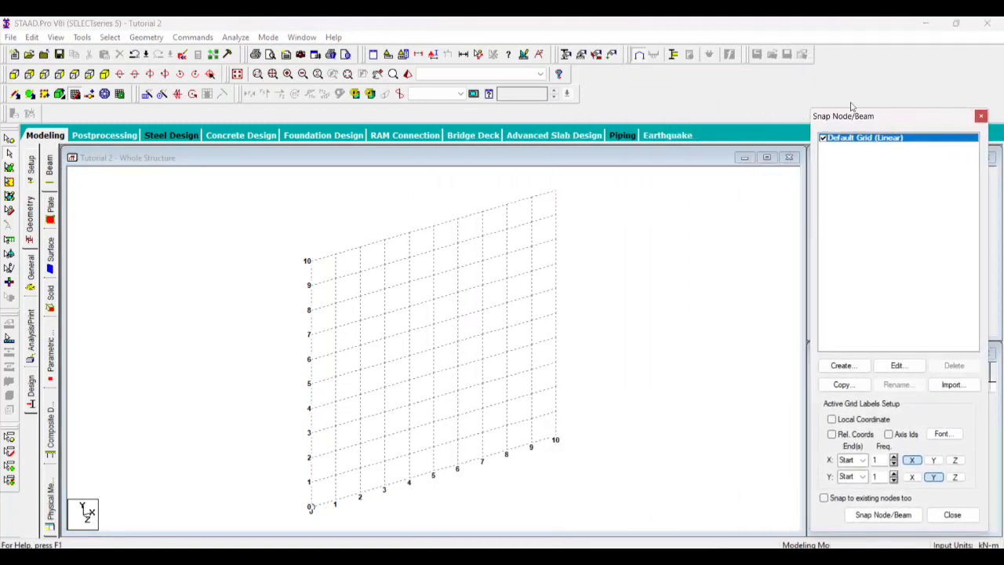
click(884, 515)
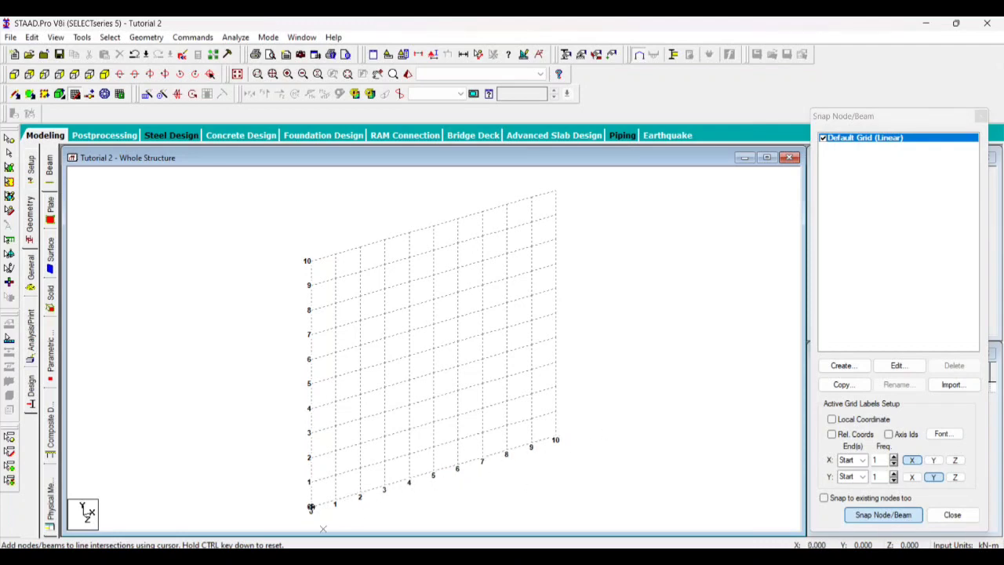
click(314, 508)
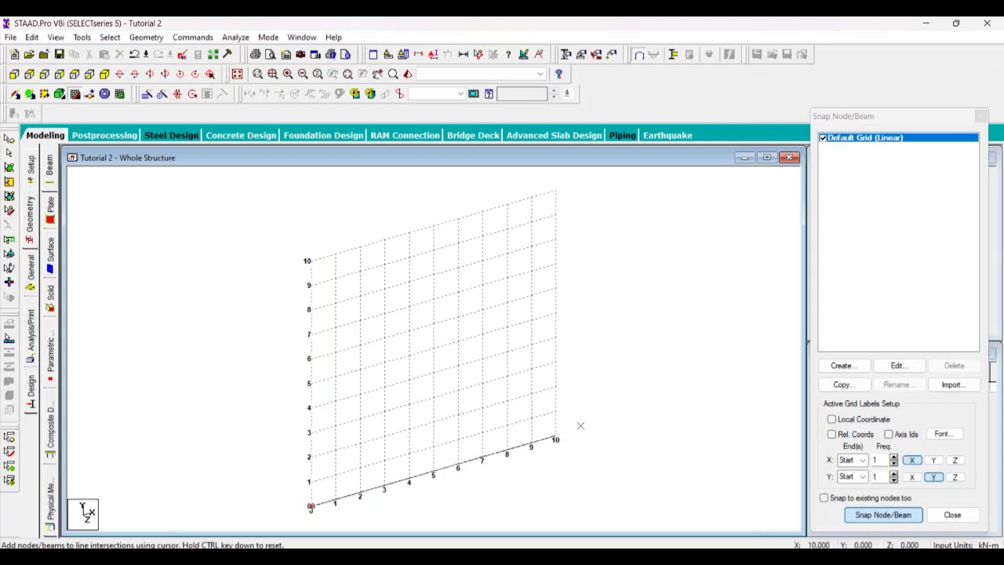
click(608, 431)
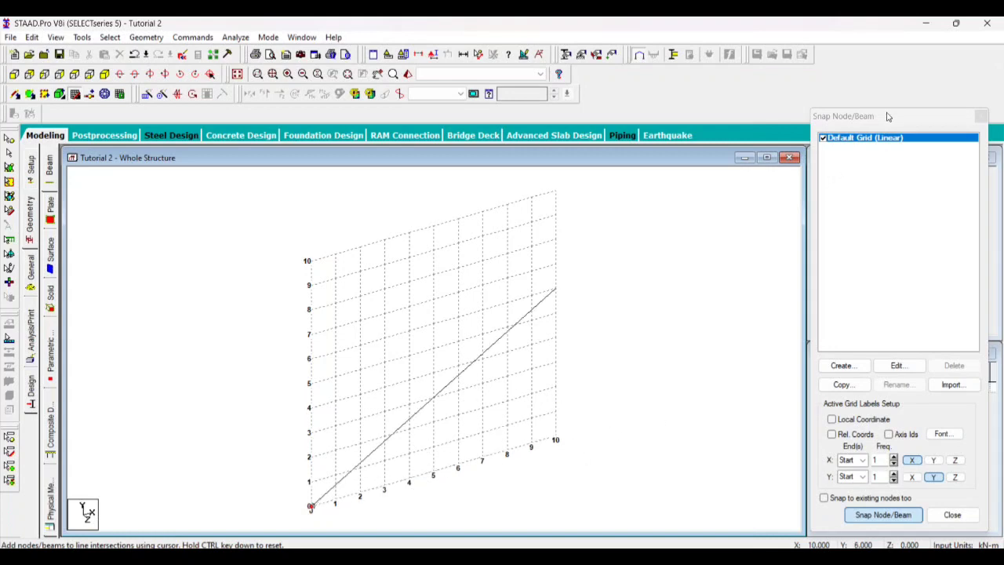
Extend the default linear grid to 12 construction lines along X
drag(887, 116, 845, 93)
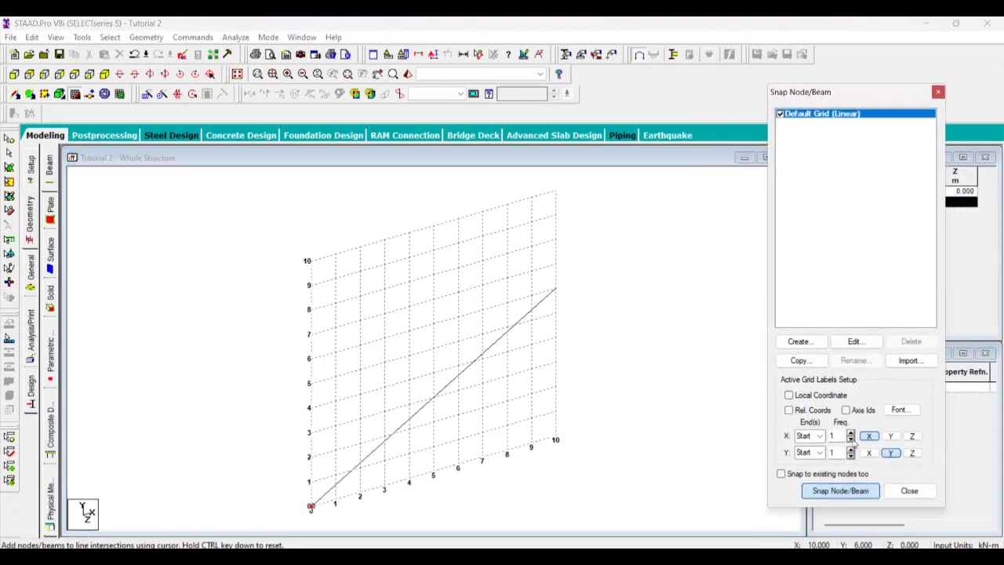
click(856, 342)
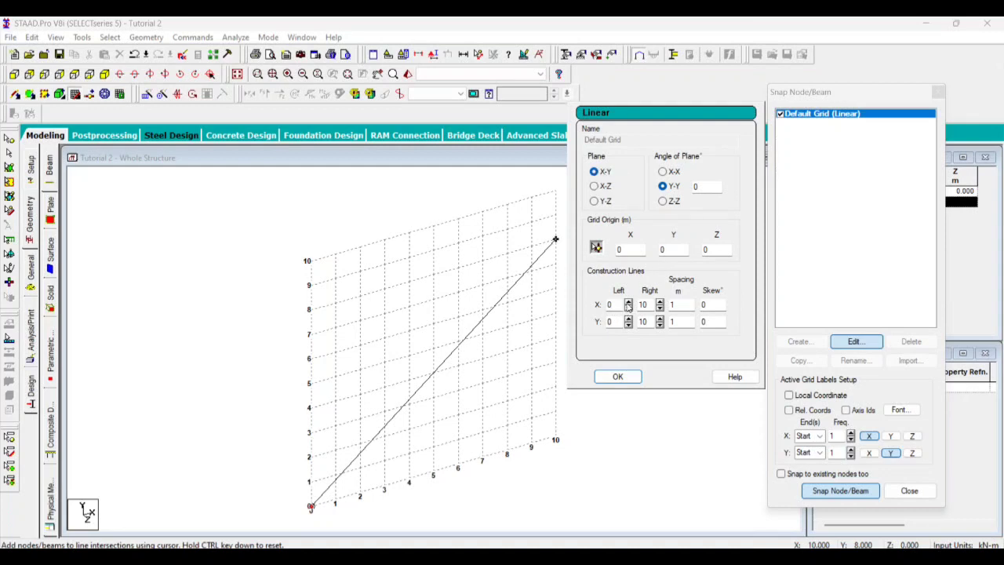
click(661, 302)
click(661, 302)
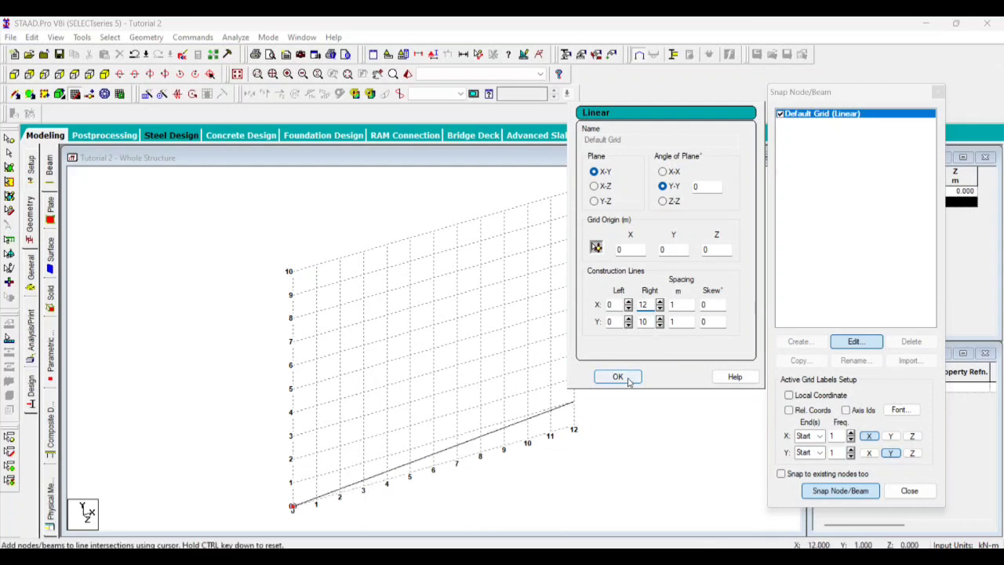
click(620, 376)
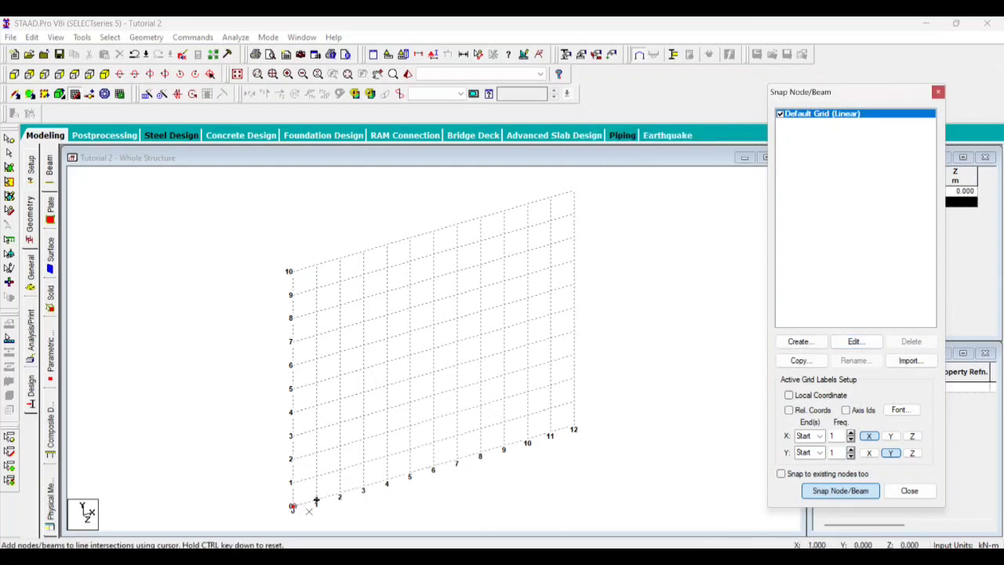
Finish the beam at 12 m on the X axis and hide the construction grid
click(575, 426)
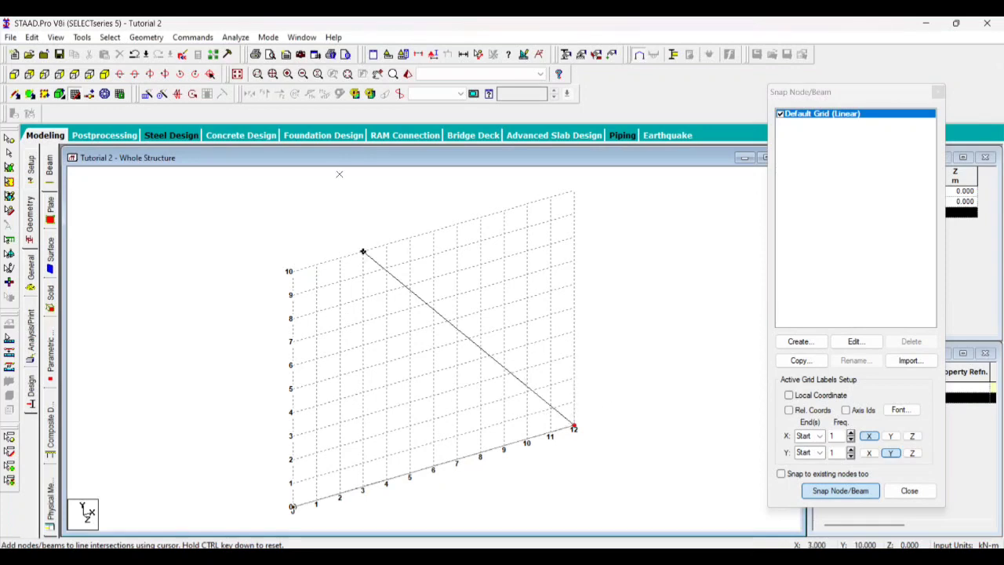
click(316, 265)
click(84, 97)
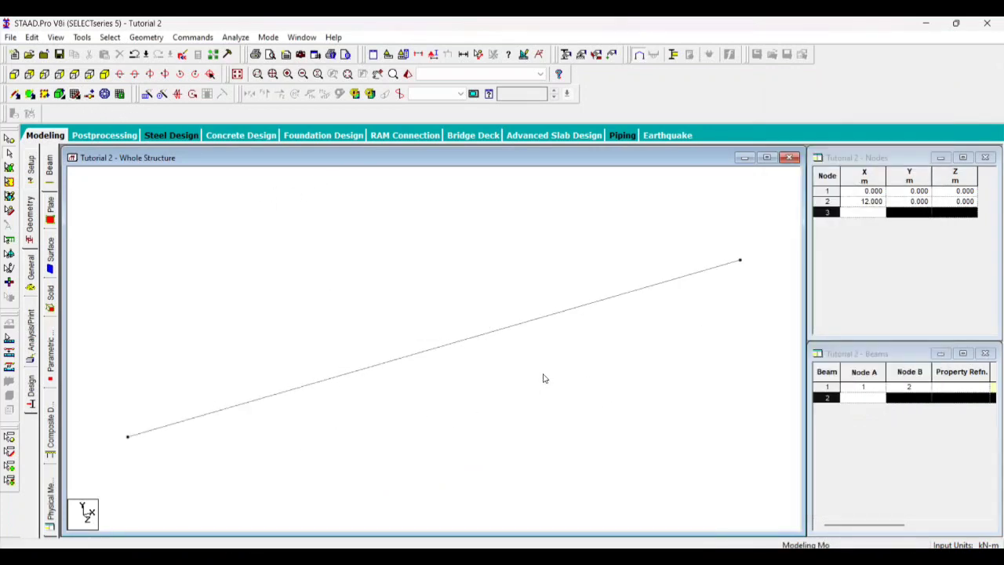
Show the Snap Node/Beam construction grid again and activate the Beams Cursor for selection
click(77, 95)
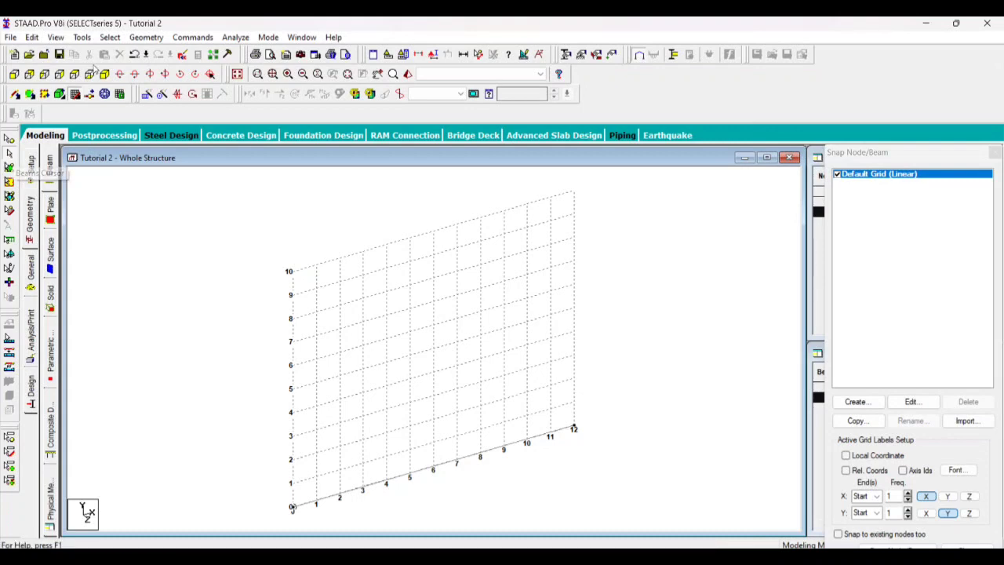
click(115, 38)
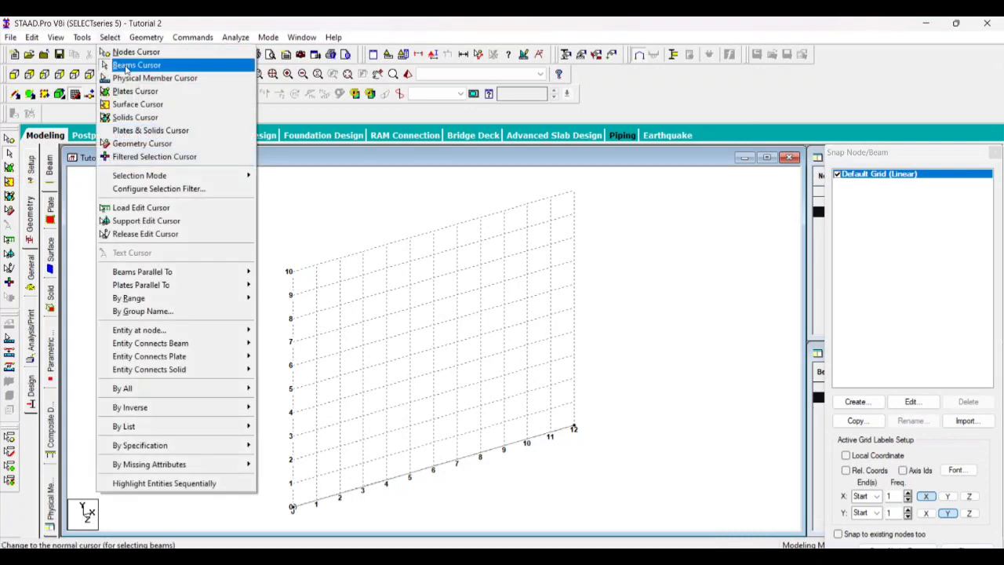
click(126, 65)
click(110, 38)
click(126, 65)
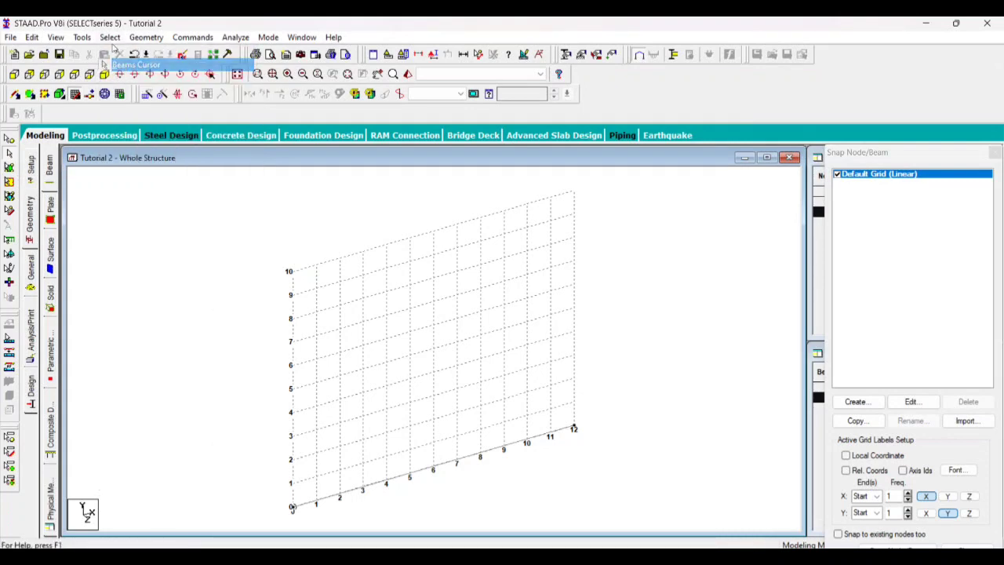
click(110, 38)
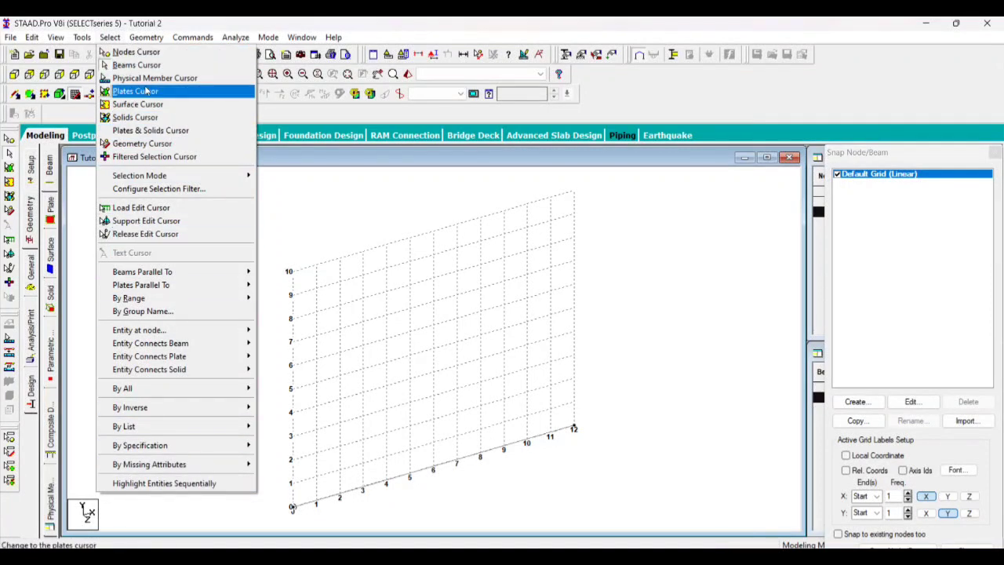
mouse_move(148, 39)
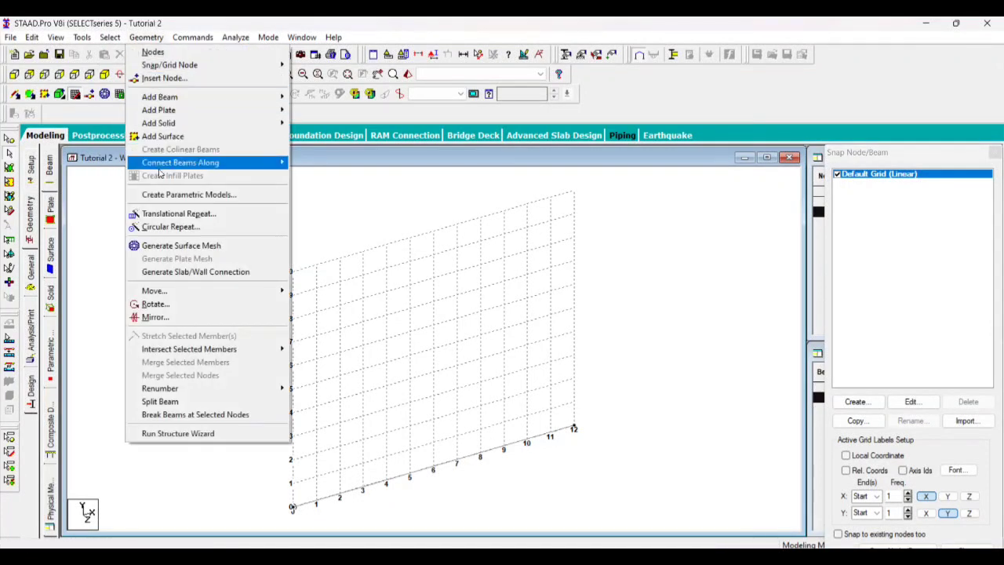
click(300, 236)
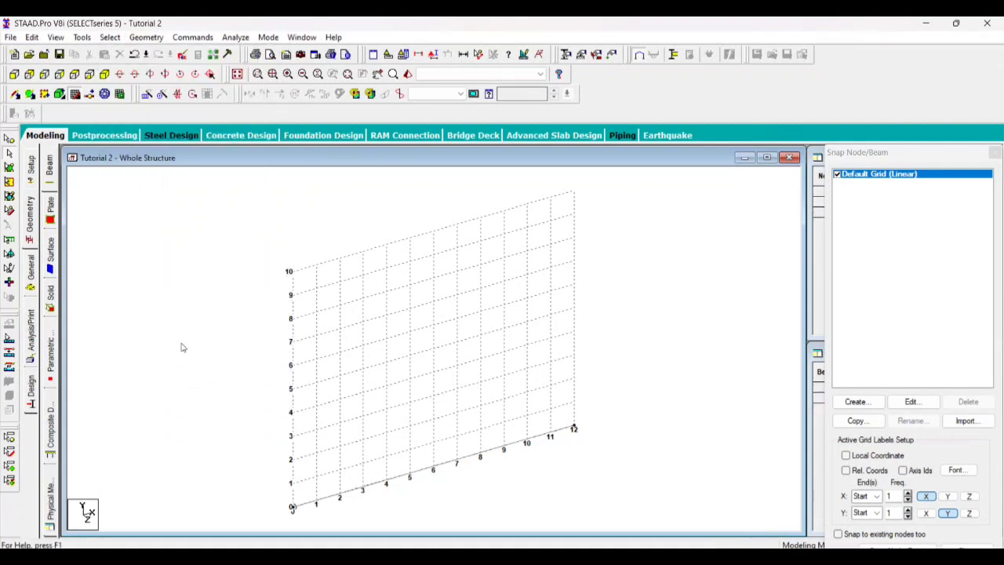
Select the 12 m beam on the X axis and delete it together with its unattached nodes
drag(172, 337, 657, 530)
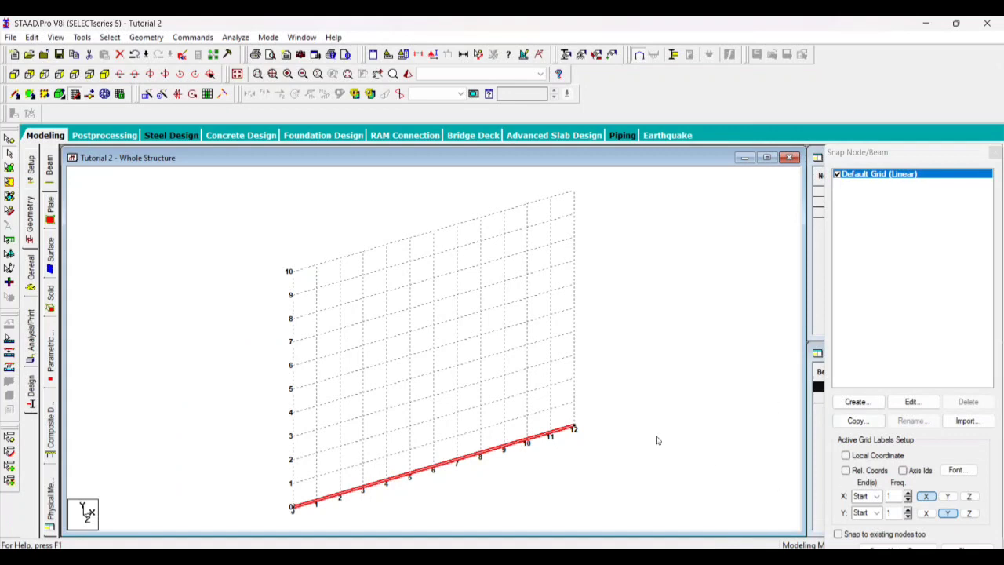
key(Delete)
key(Return)
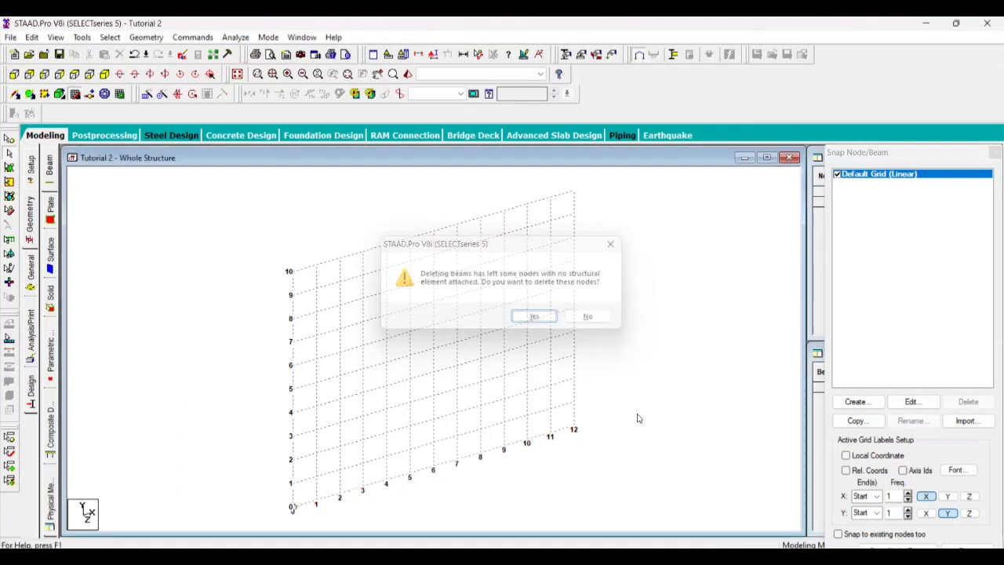
key(Return)
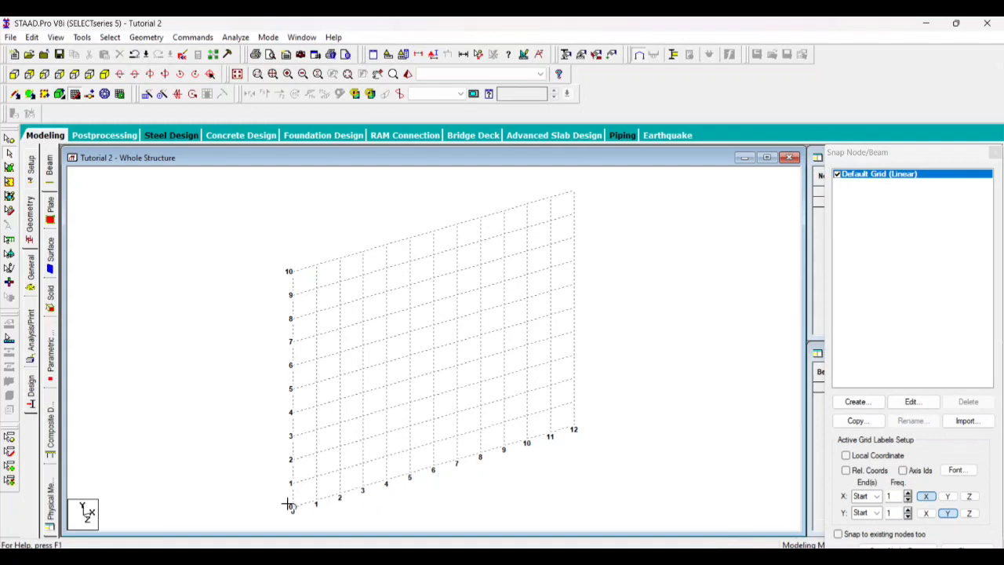
Move the Snap Node/Beam dialog so all its options show, reactivate snapping, and start a new beam at the origin
drag(879, 156, 867, 73)
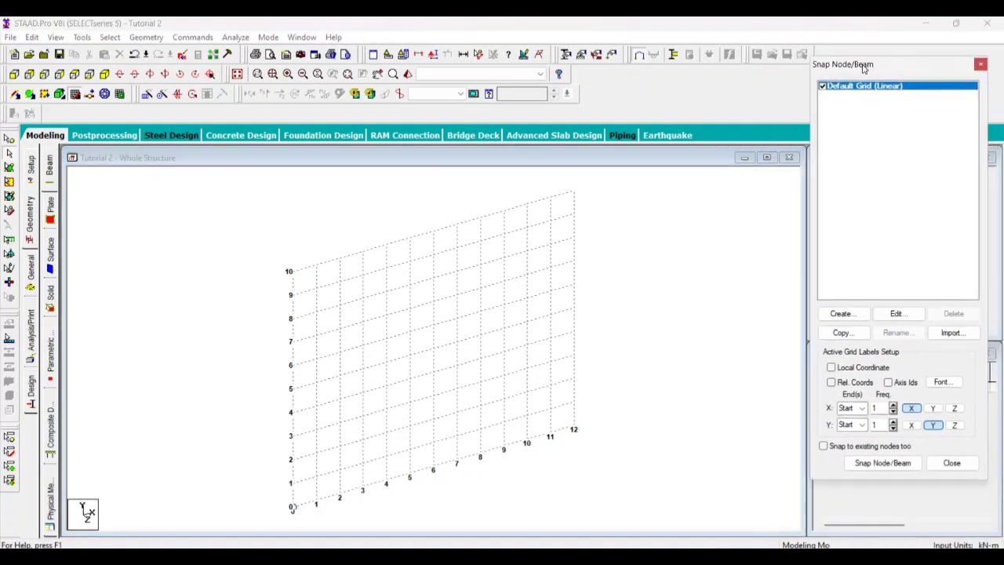
click(886, 466)
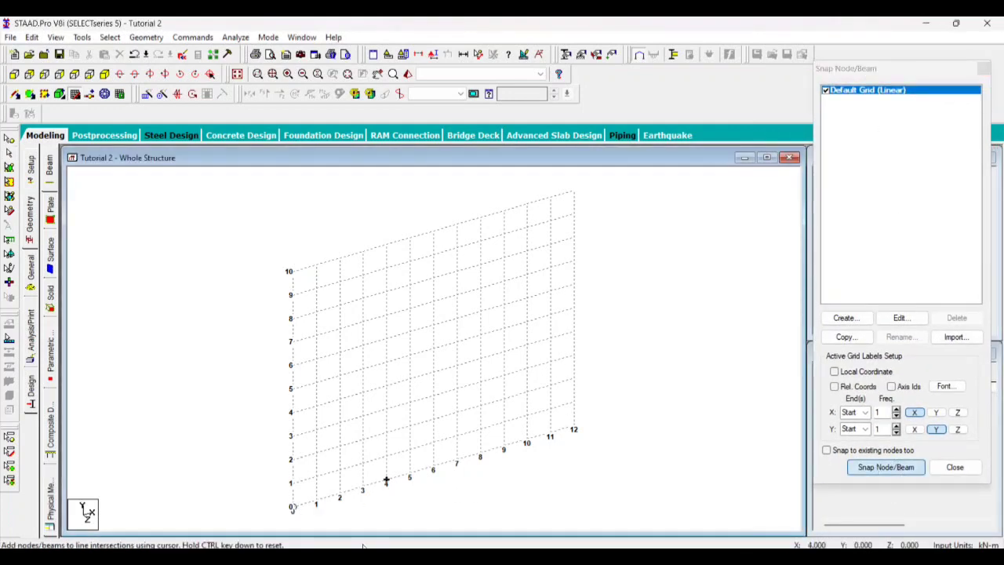
click(292, 506)
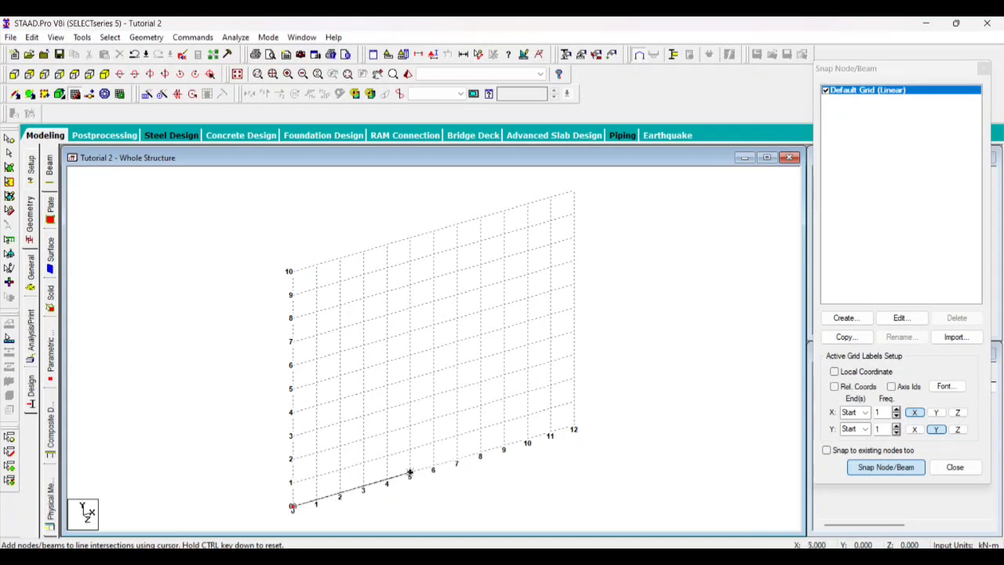
scroll(419, 473, up, 1)
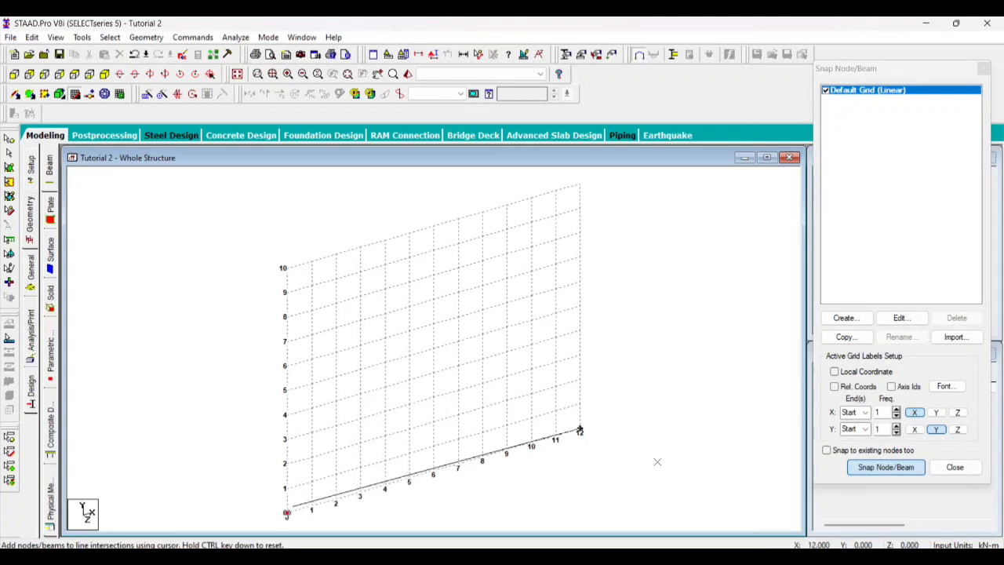
Set the default grid's construction line spacing along X to 0.5 m
click(902, 318)
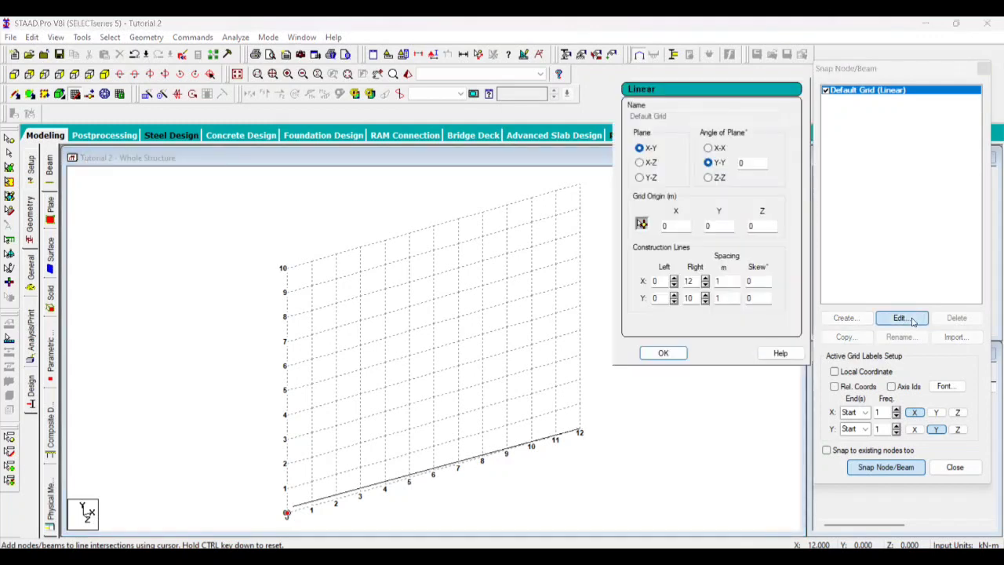
double_click(728, 281)
text(0.5)
click(663, 353)
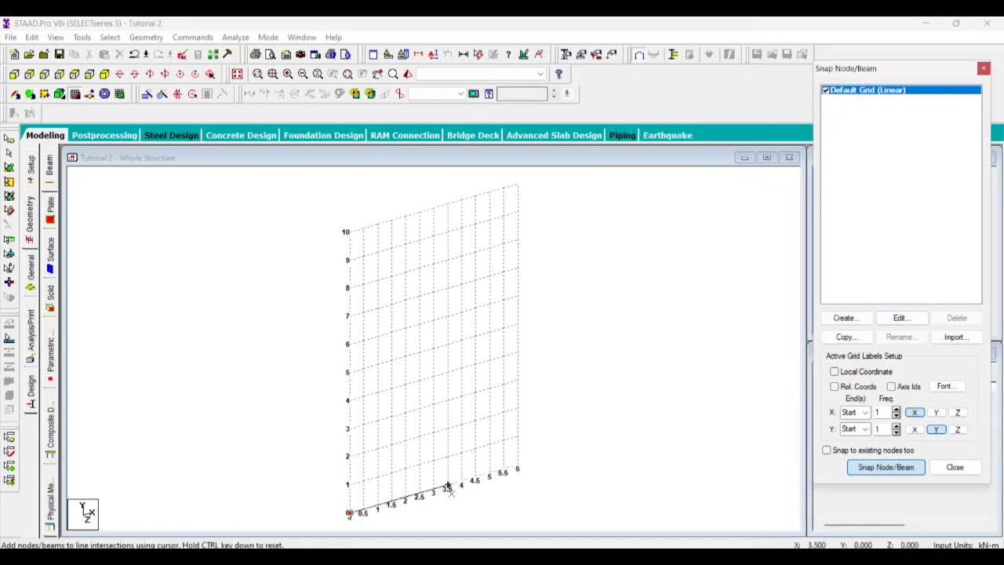
Finish the beam at 5.5 m on the X axis and close the construction grid
click(504, 471)
click(350, 233)
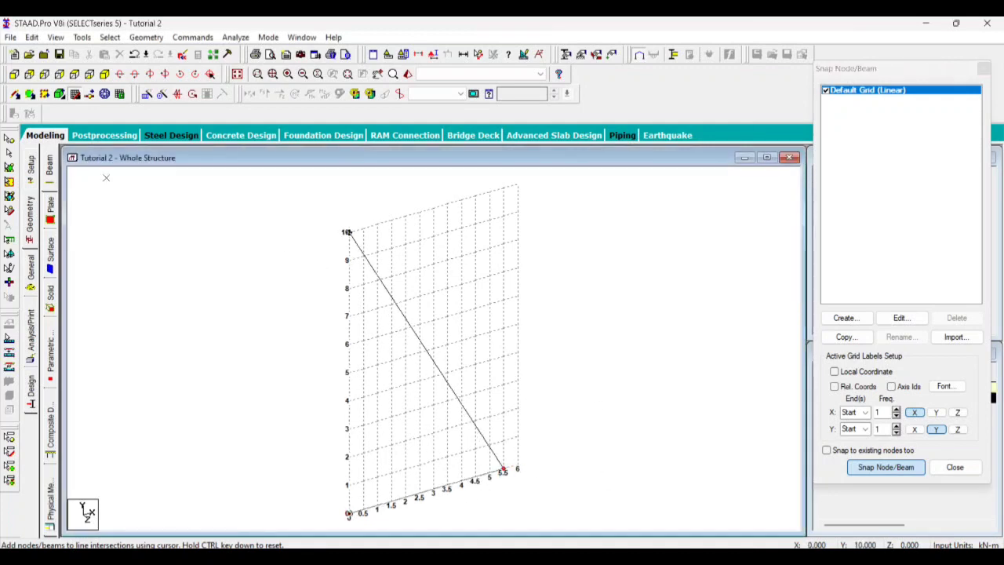
click(74, 94)
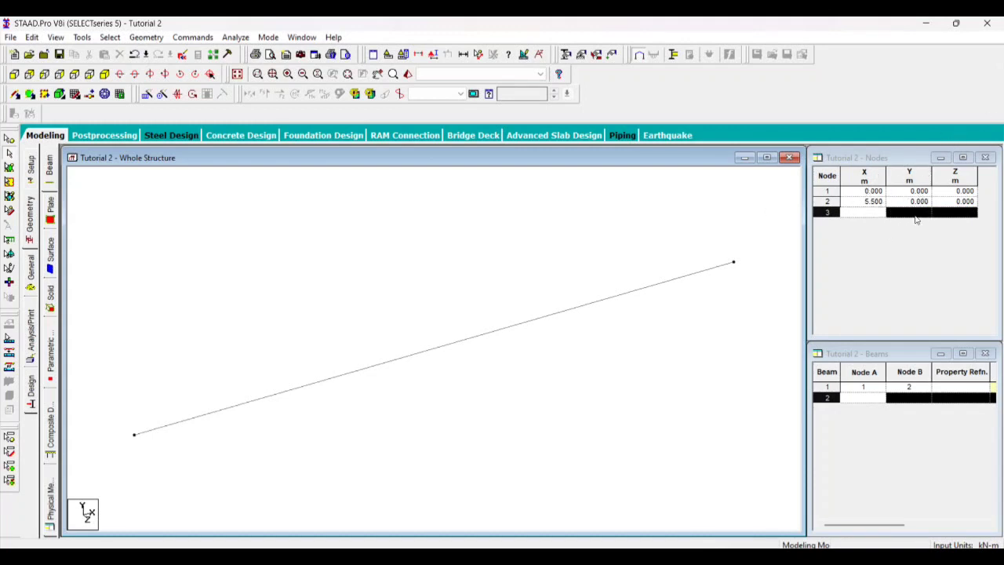
Set the X coordinate of node 2 to 6.5 m in the Nodes table
click(871, 201)
click(872, 201)
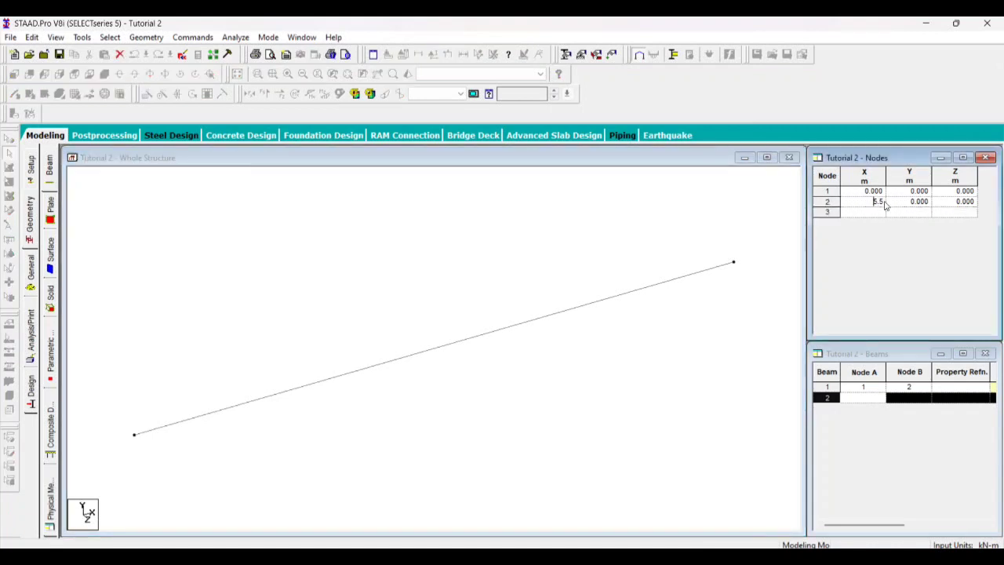
drag(872, 202, 887, 203)
text(6.5)
key(Tab)
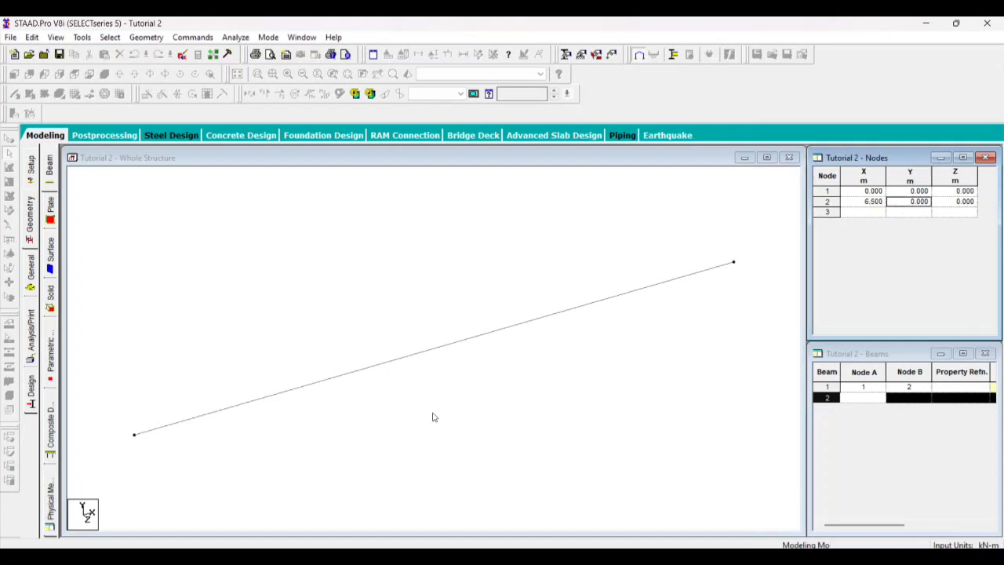
click(597, 351)
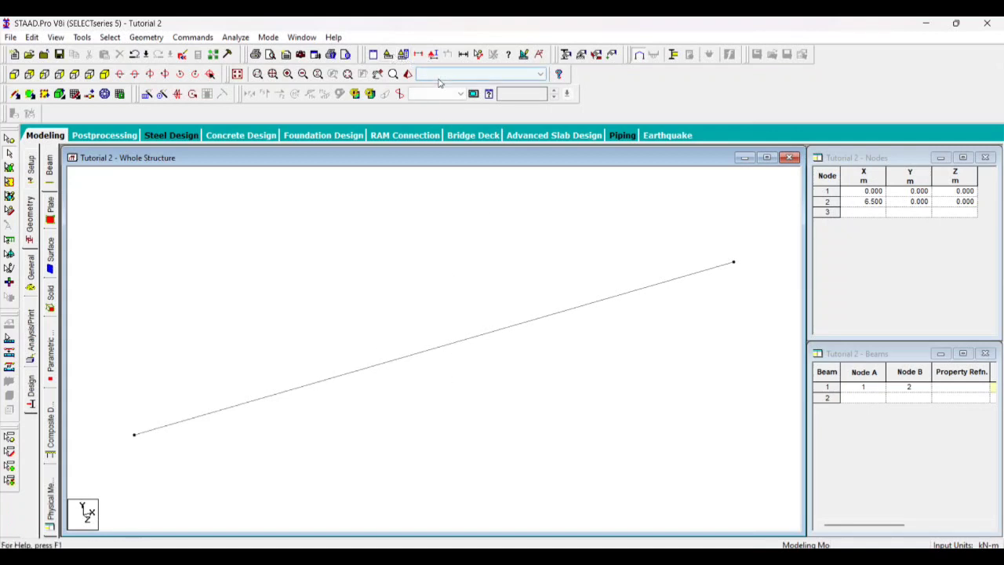
Display the beam dimensions for the whole view and save the modified structure
click(479, 55)
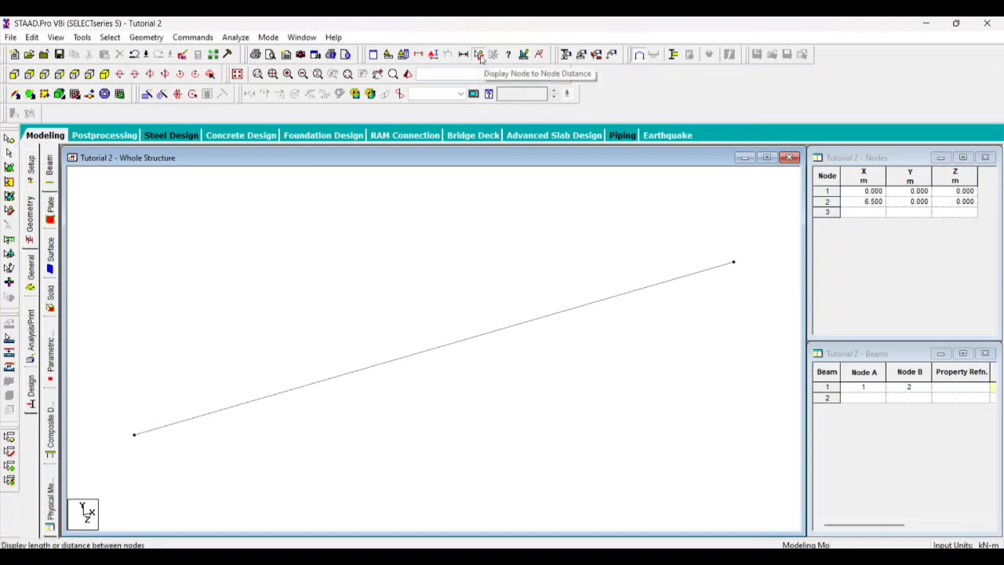
click(80, 38)
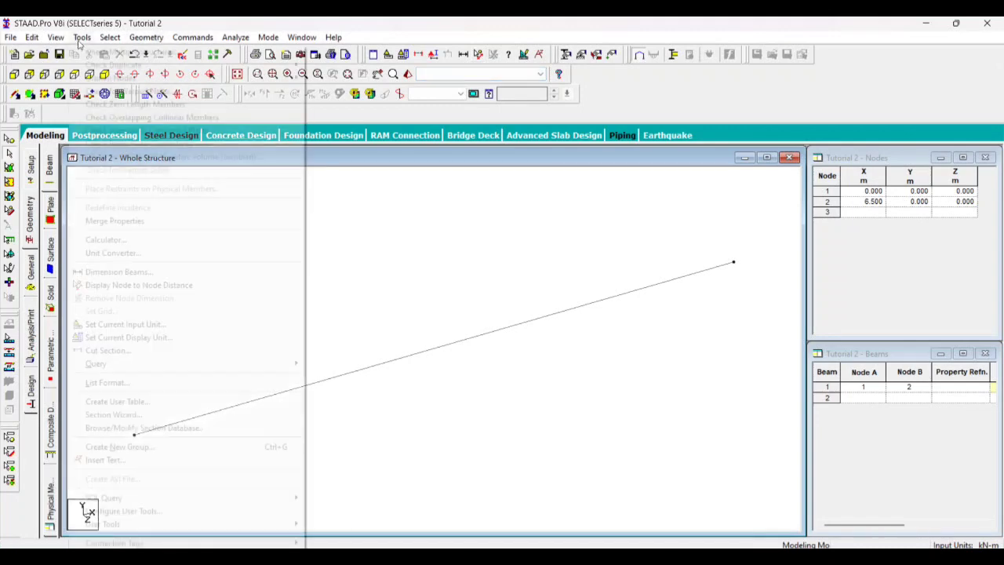
click(118, 272)
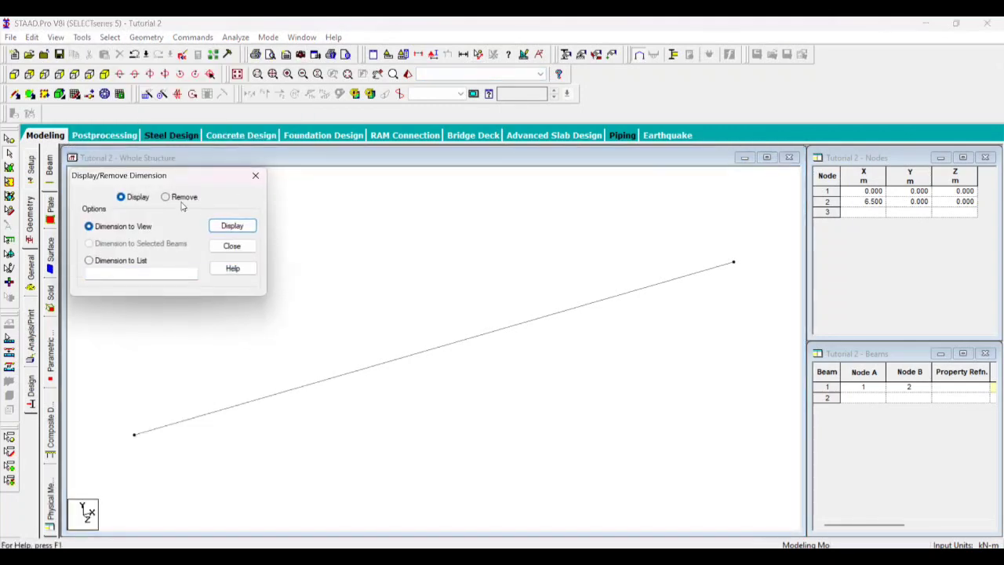
click(230, 226)
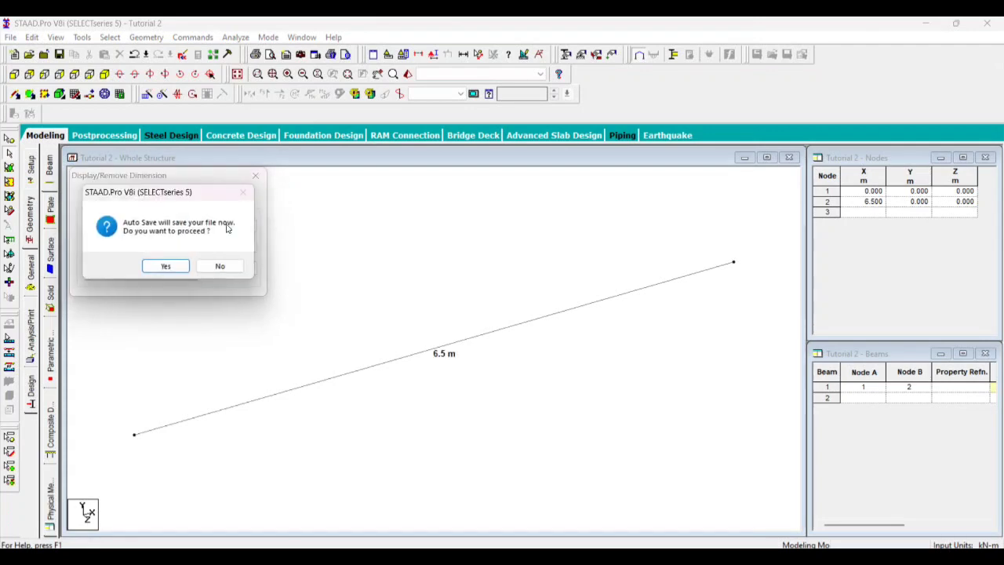
click(167, 266)
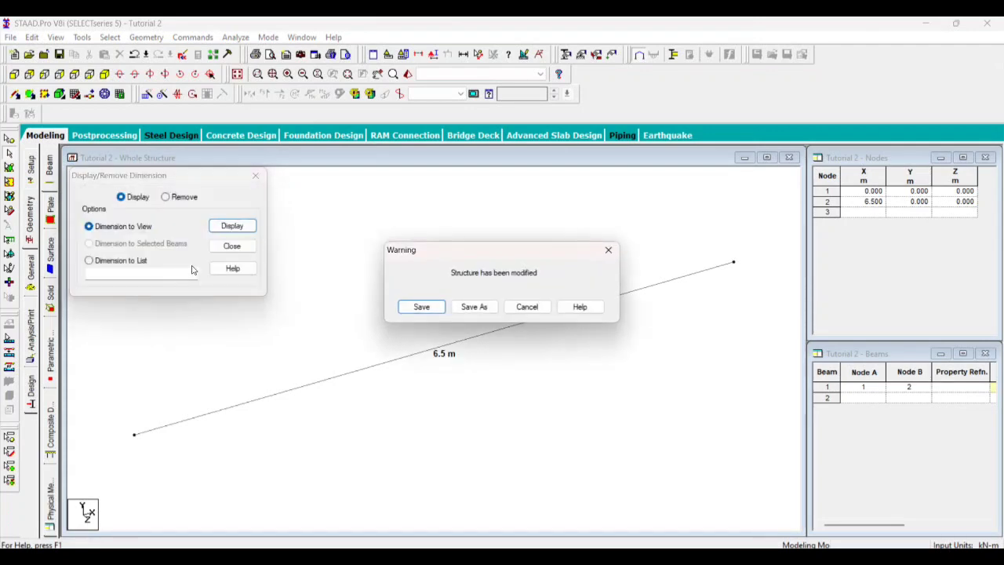
click(422, 307)
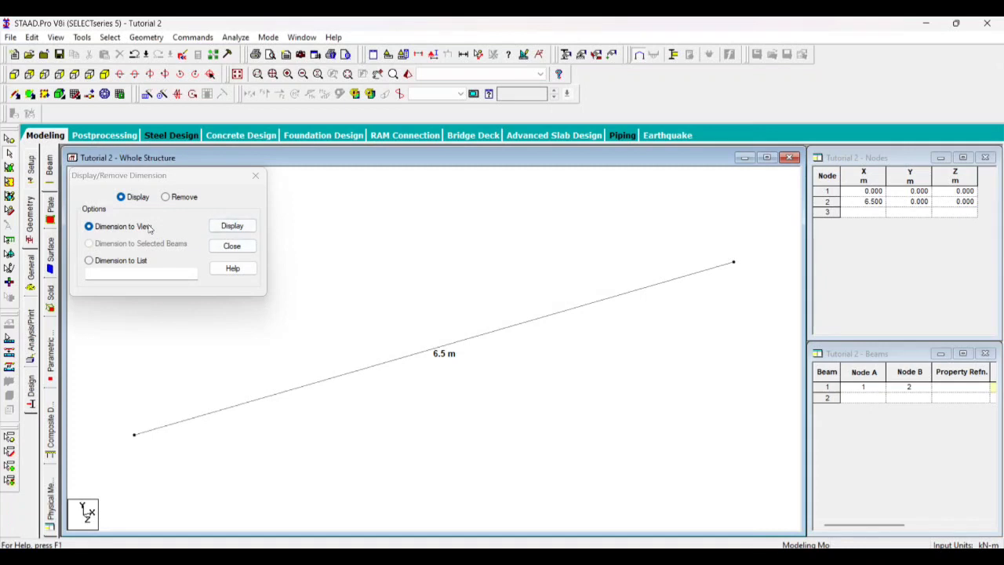
Remove the beam dimension from the view and close the dimension dialog
click(166, 196)
click(232, 226)
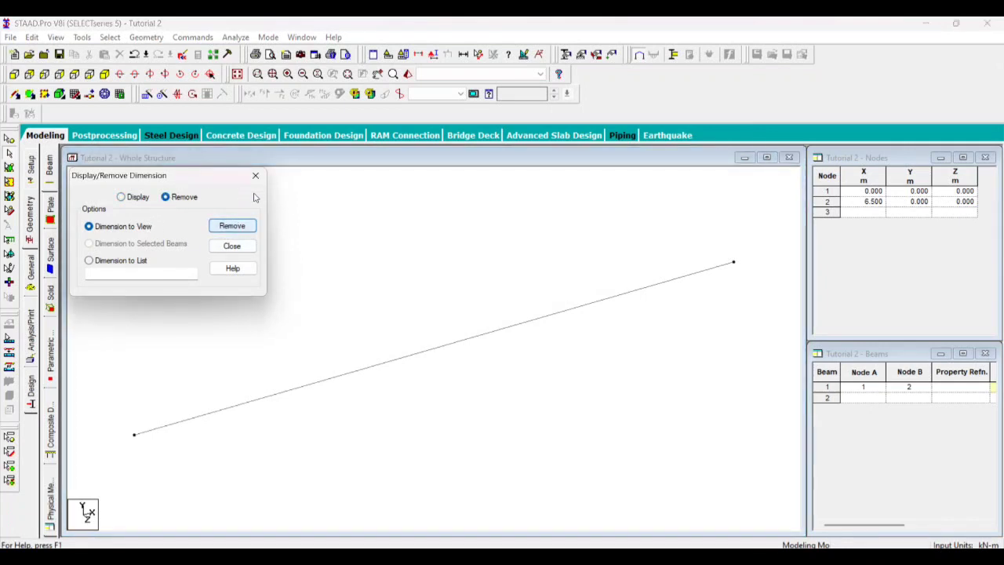
click(255, 175)
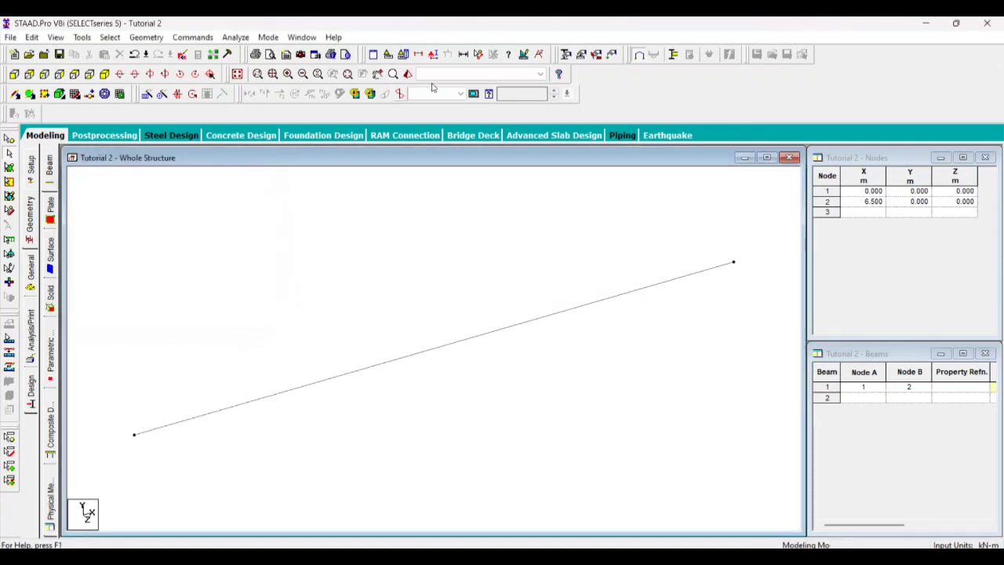
Display the node-to-node distance between the beam's two end nodes, then remove it from the view
click(479, 54)
click(135, 436)
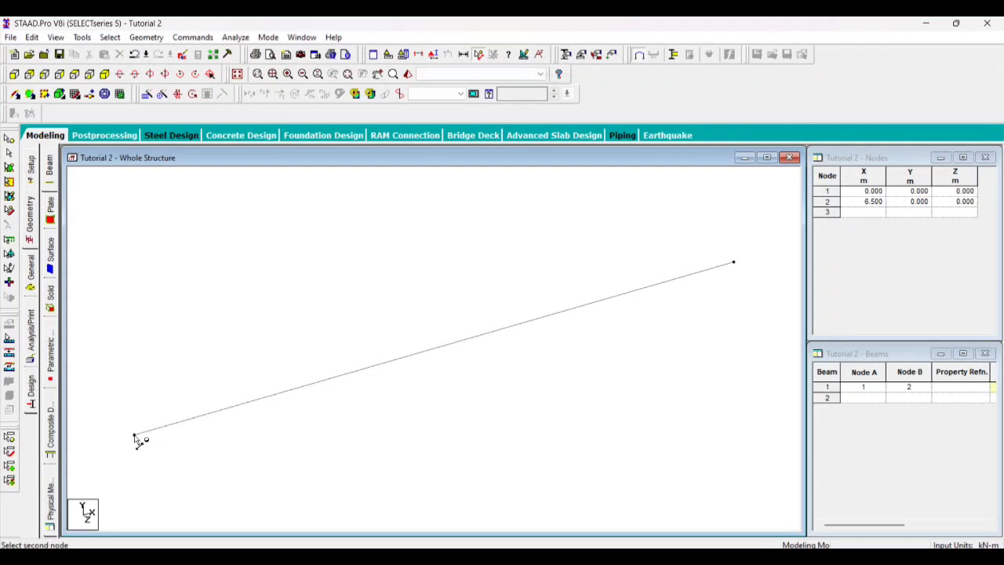
click(735, 264)
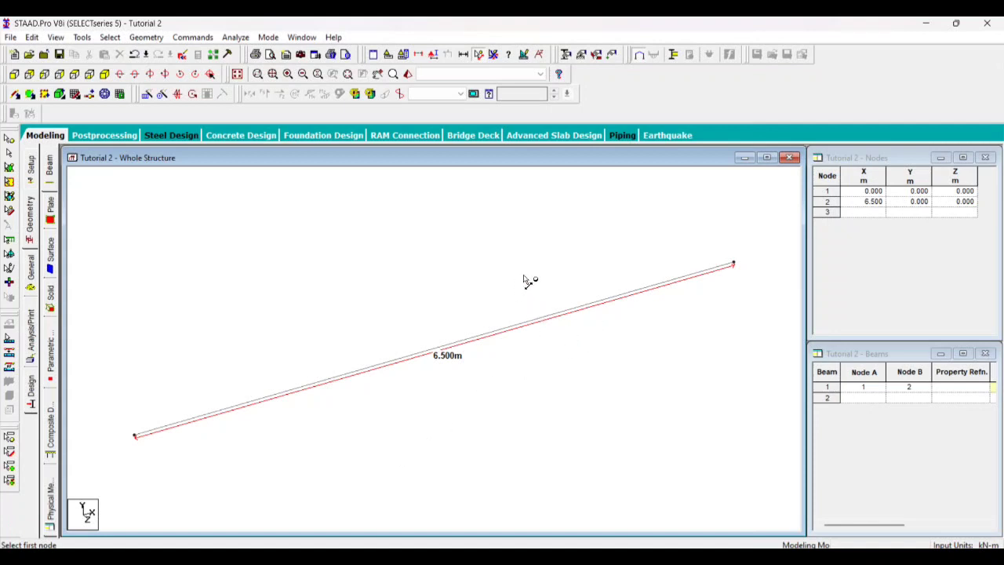
click(137, 438)
click(735, 264)
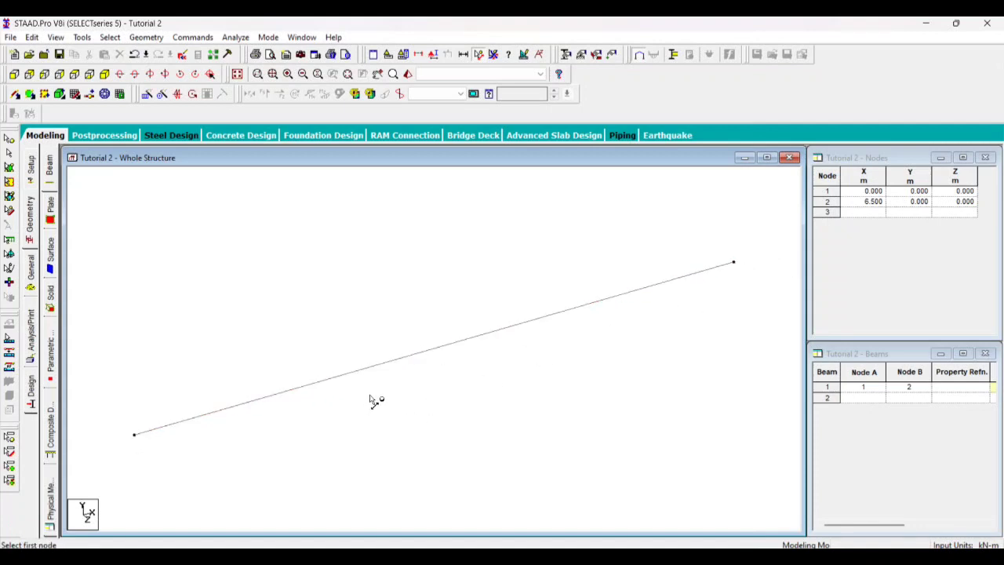
scroll(366, 285, up, 1)
scroll(367, 285, down, 2)
Examine the beam against the Default Grid with the Nodes table uncovered, then close the Snap Node/Beam grid
click(76, 94)
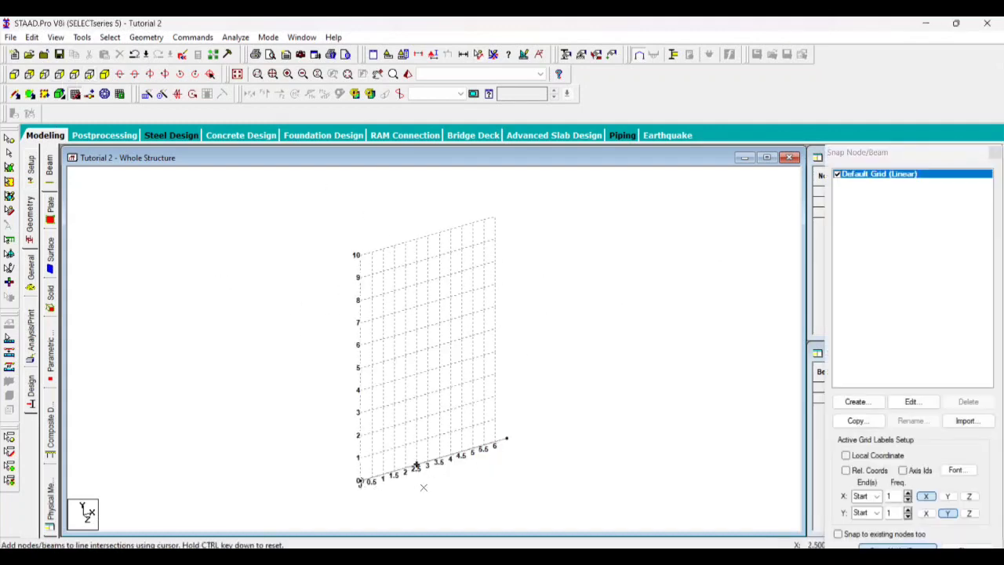
scroll(416, 466, up, 1)
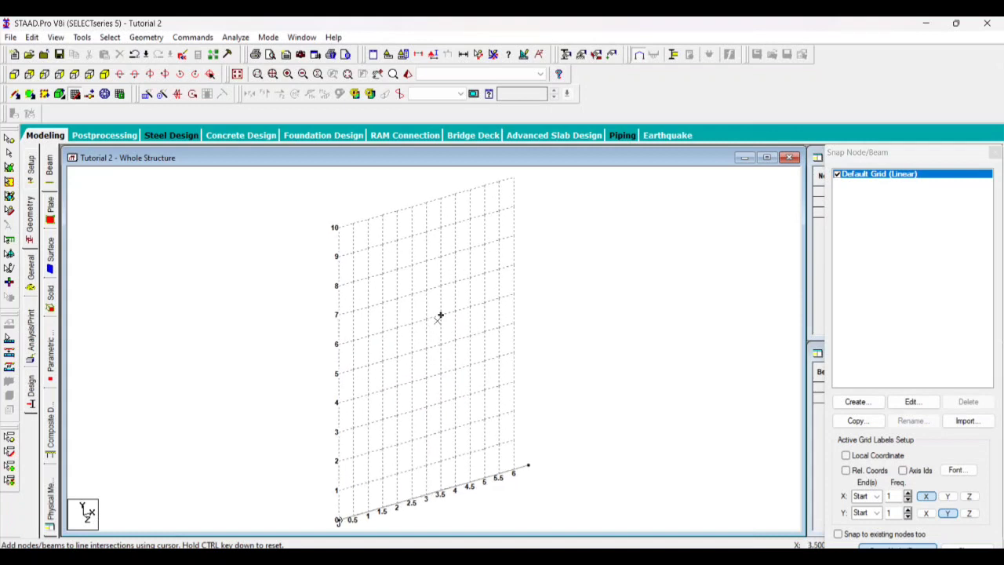
drag(881, 155, 902, 218)
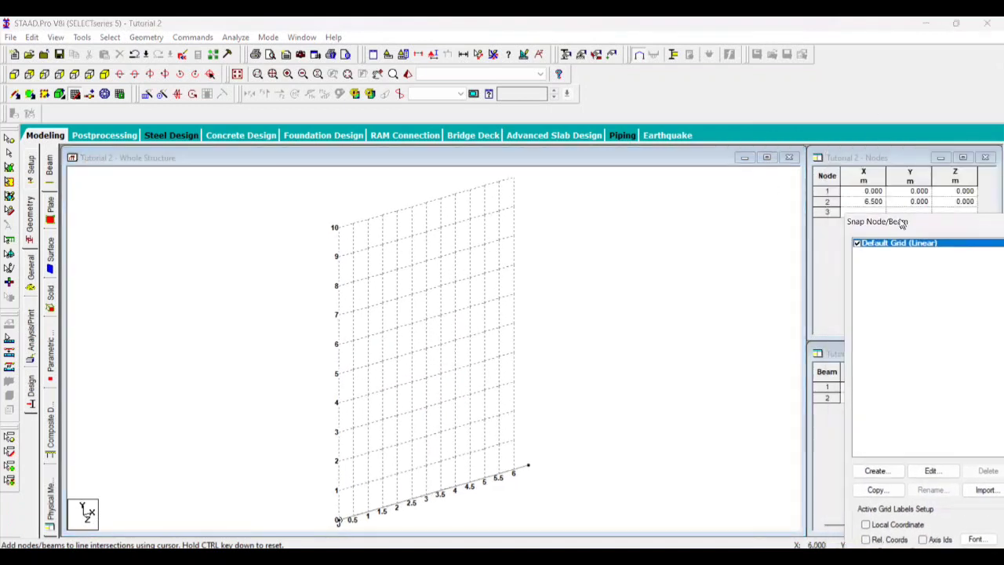
click(902, 218)
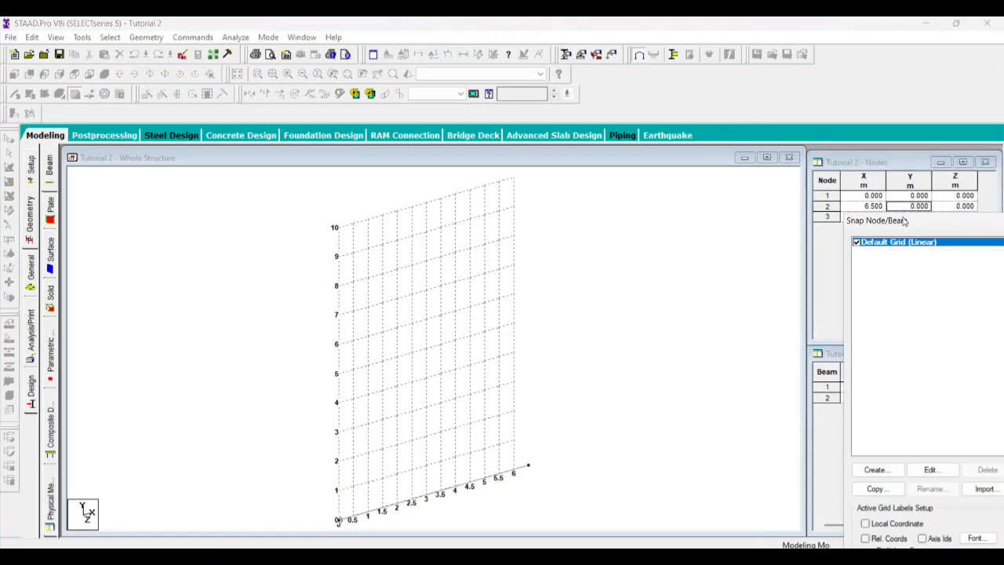
mouse_move(896, 163)
mouse_down()
mouse_move(870, 145)
mouse_move(884, 159)
mouse_up()
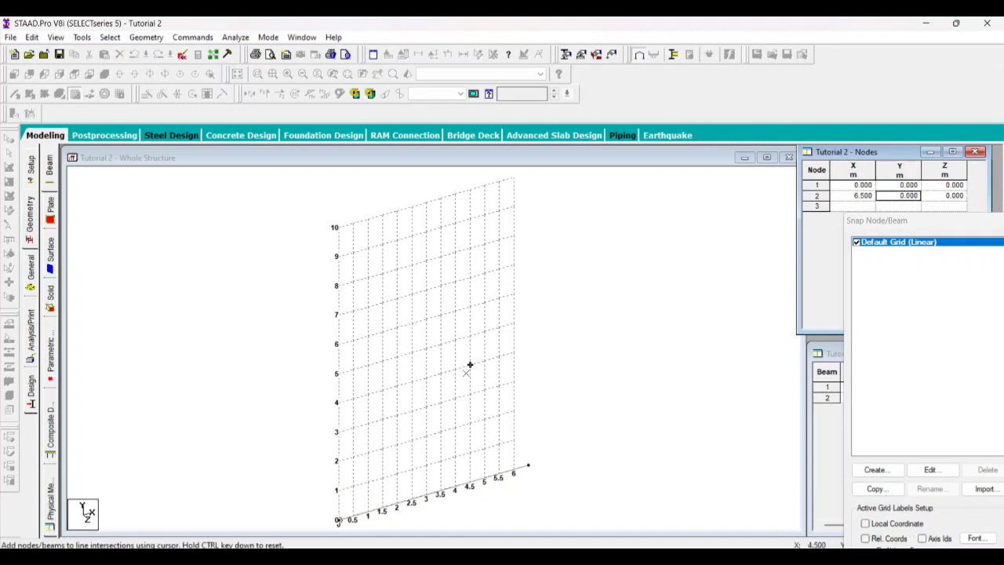
scroll(468, 372, down, 4)
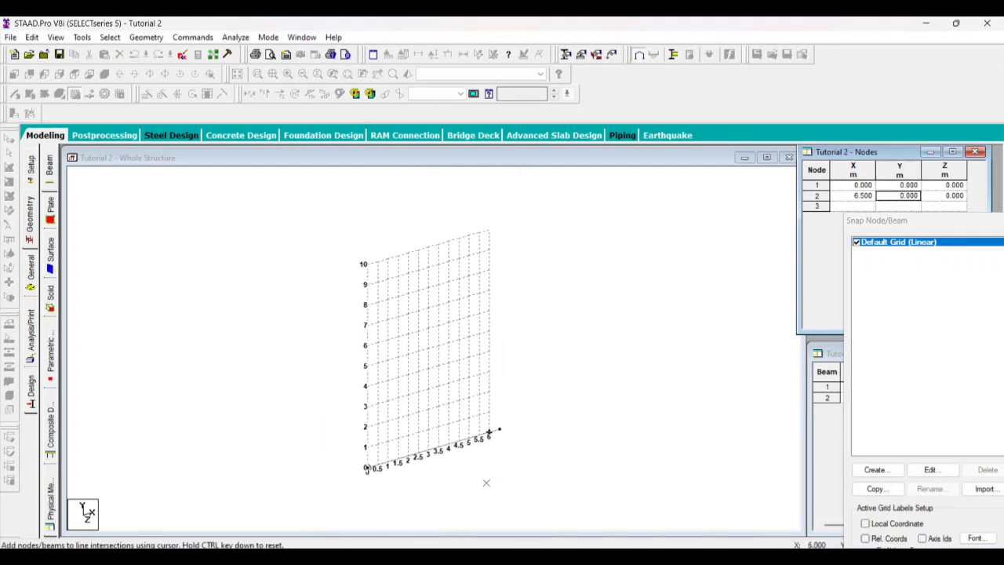
scroll(468, 432, up, 3)
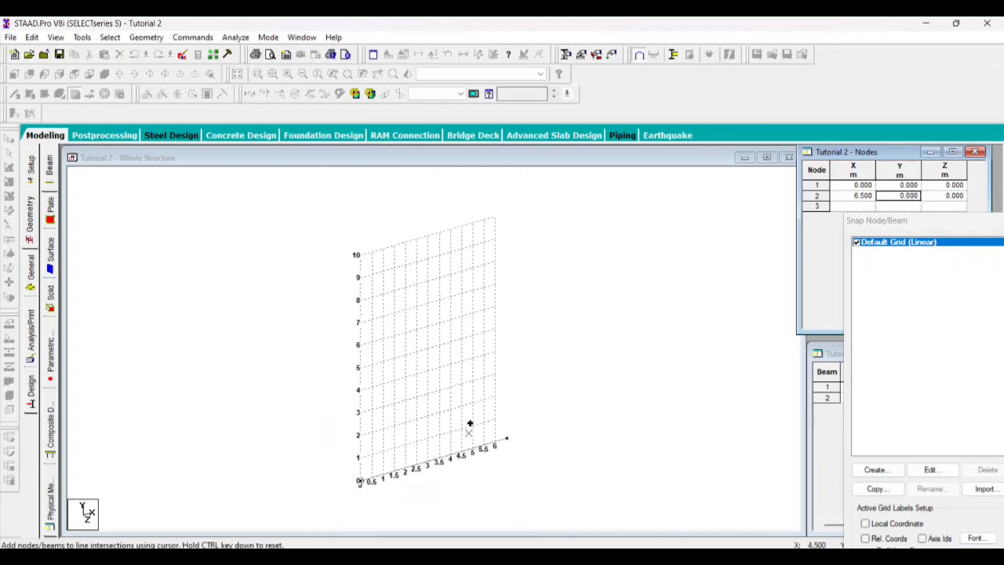
scroll(391, 524, up, 2)
scroll(396, 514, down, 2)
scroll(399, 508, up, 3)
scroll(414, 478, down, 1)
scroll(388, 510, up, 2)
scroll(384, 502, down, 2)
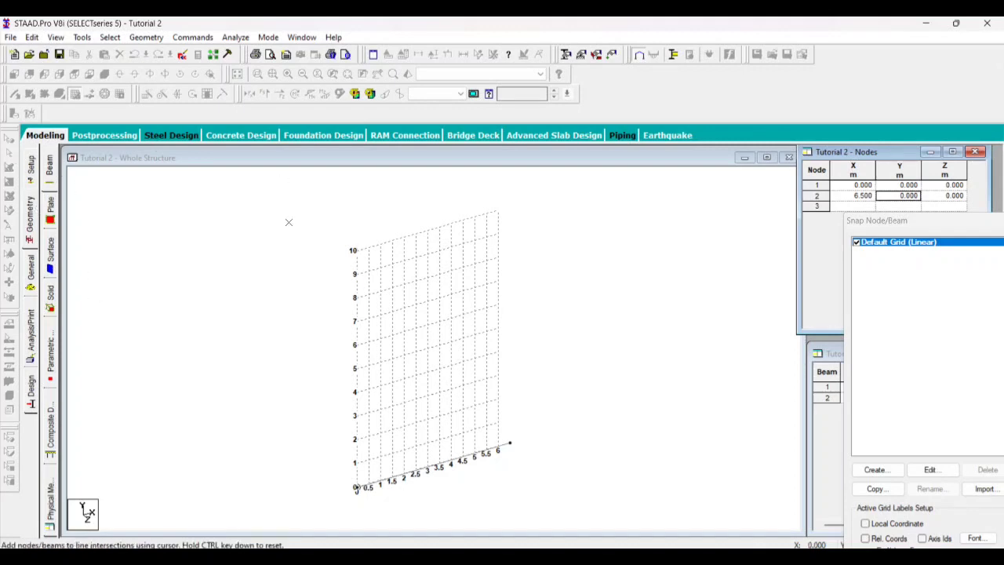
click(58, 137)
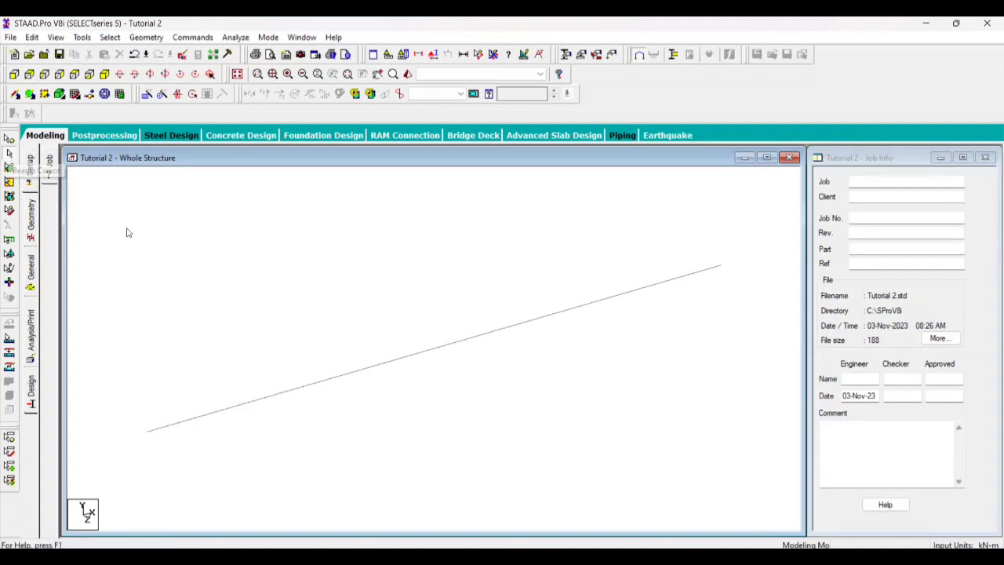
Delete the 6.5 m beam together with the nodes it leaves unattached
scroll(280, 329, up, 1)
scroll(329, 338, down, 2)
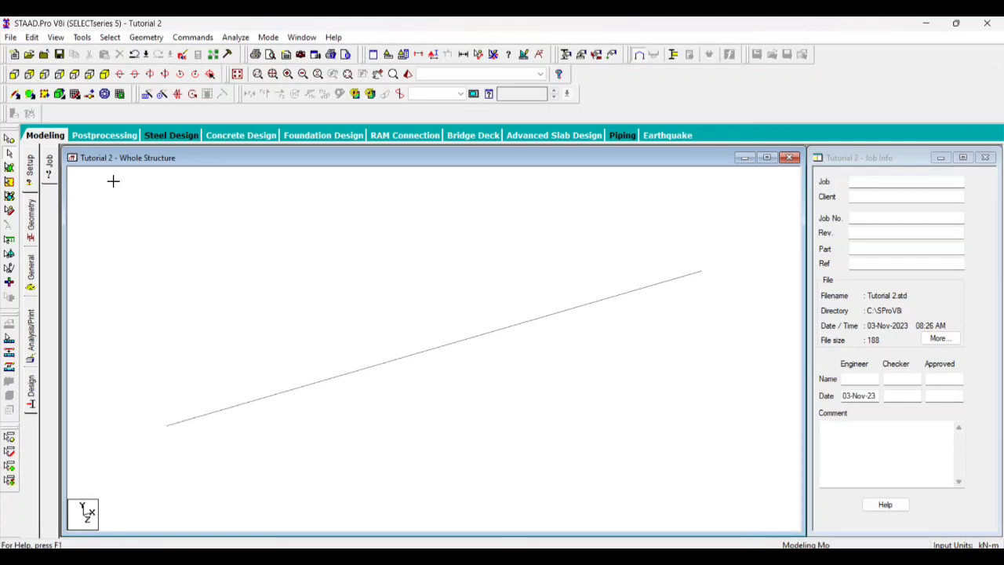
drag(113, 181, 736, 505)
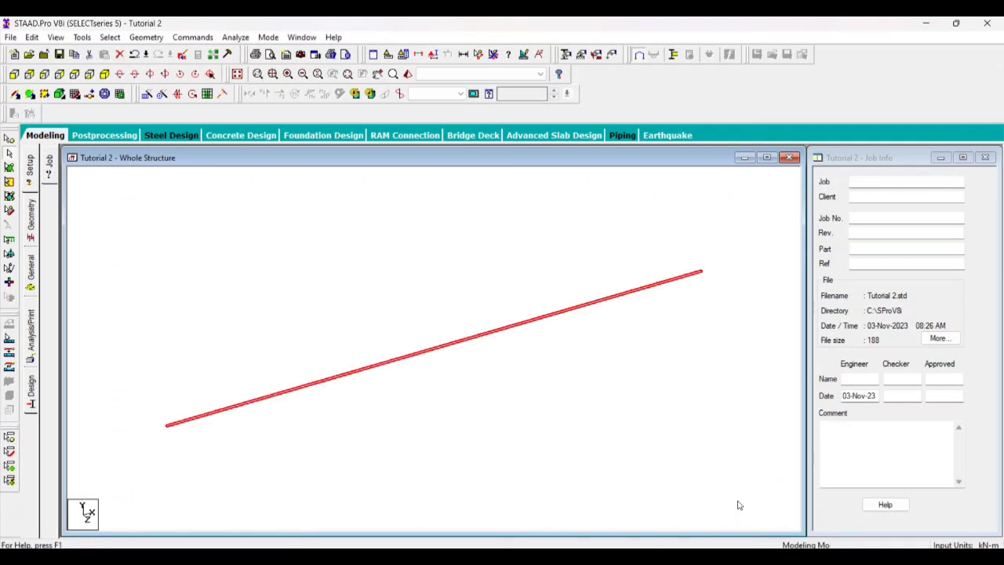
key(Delete)
click(540, 317)
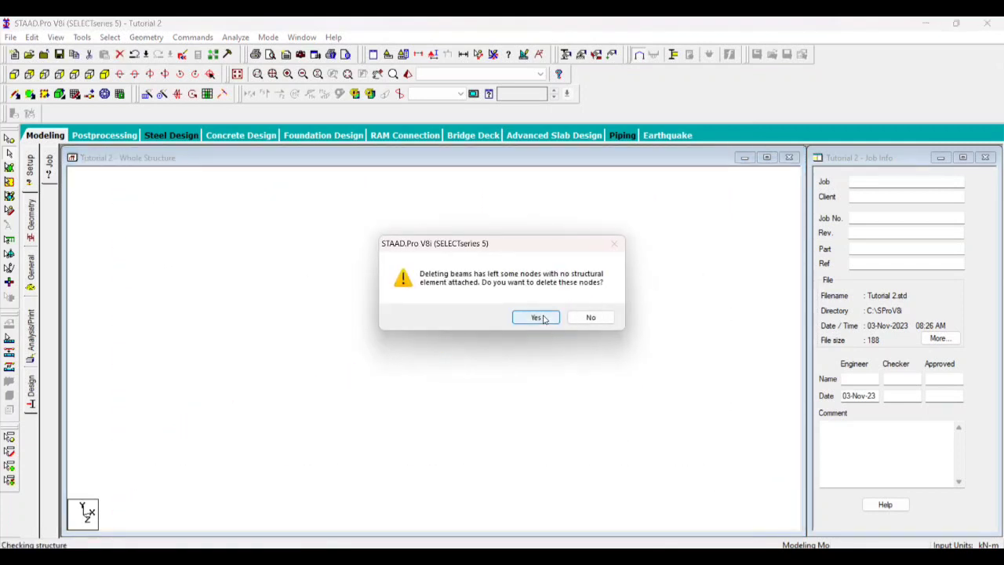
click(536, 317)
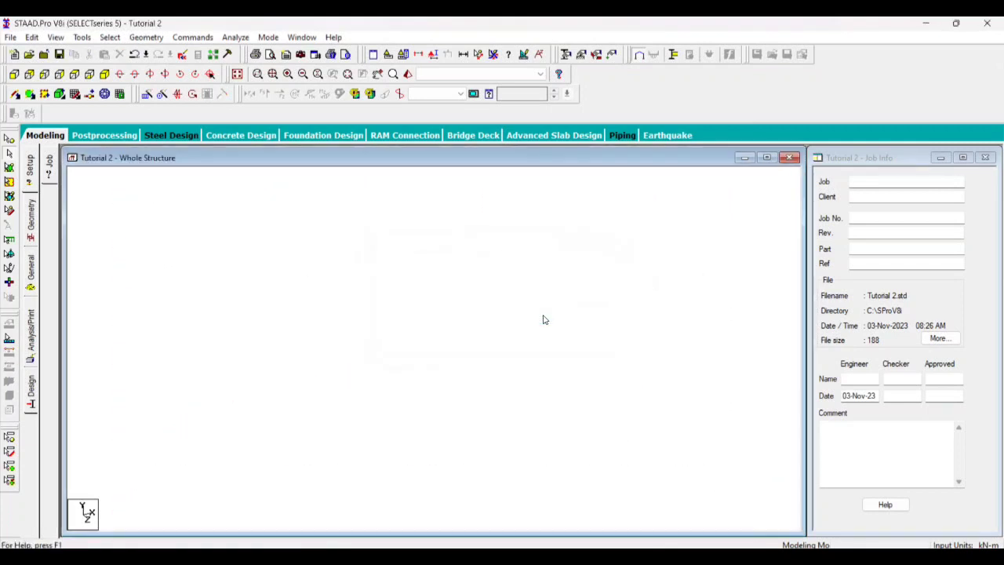
Draw a vertical column from the origin to 5 m on the Y axis, snapping to the Default Grid
click(71, 95)
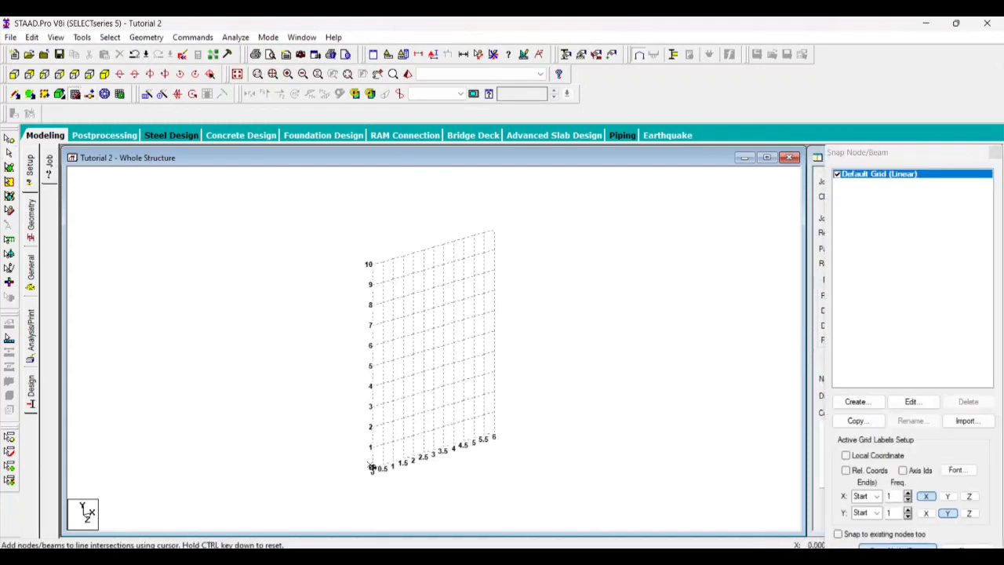
scroll(422, 499, up, 3)
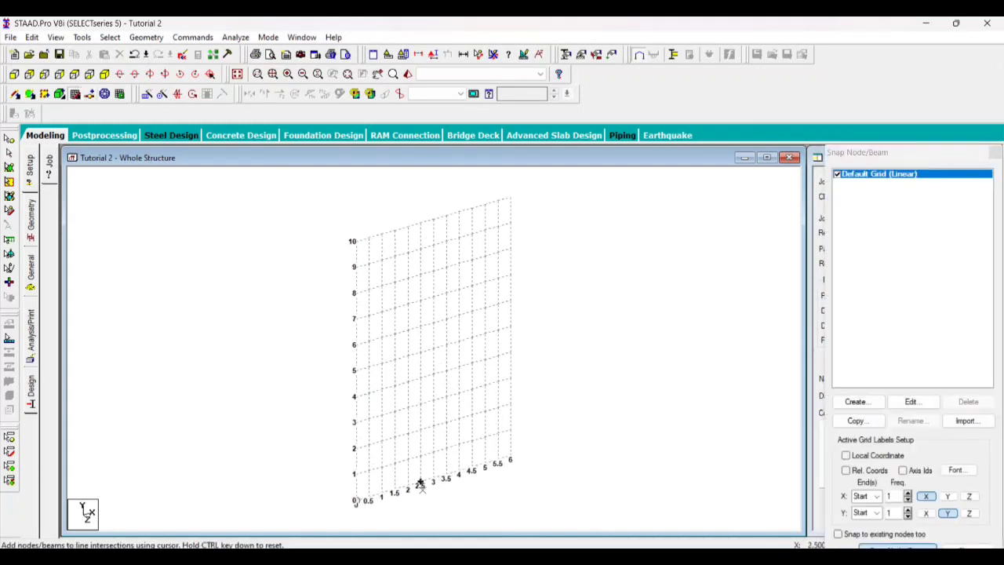
scroll(470, 329, down, 2)
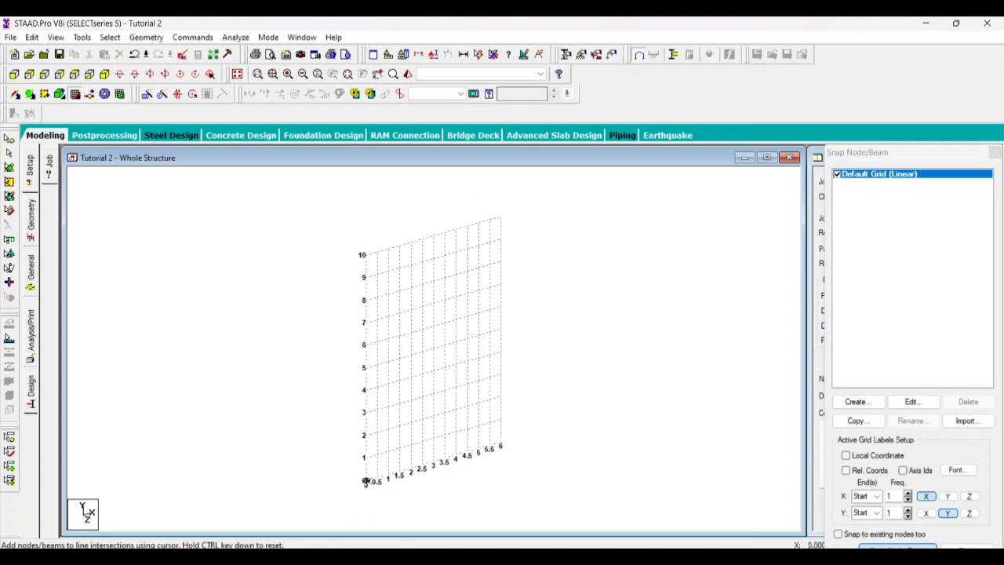
click(365, 481)
click(366, 367)
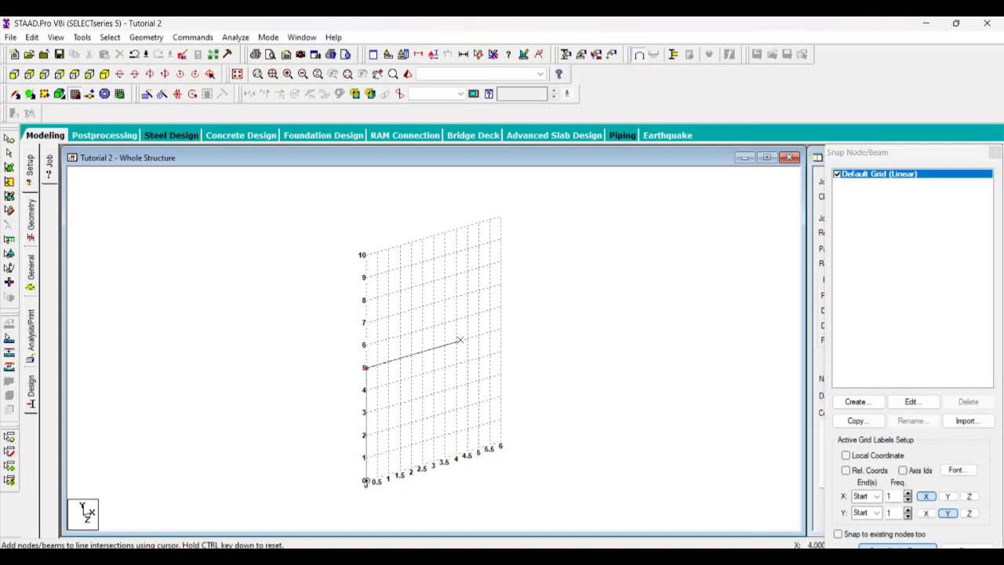
click(488, 333)
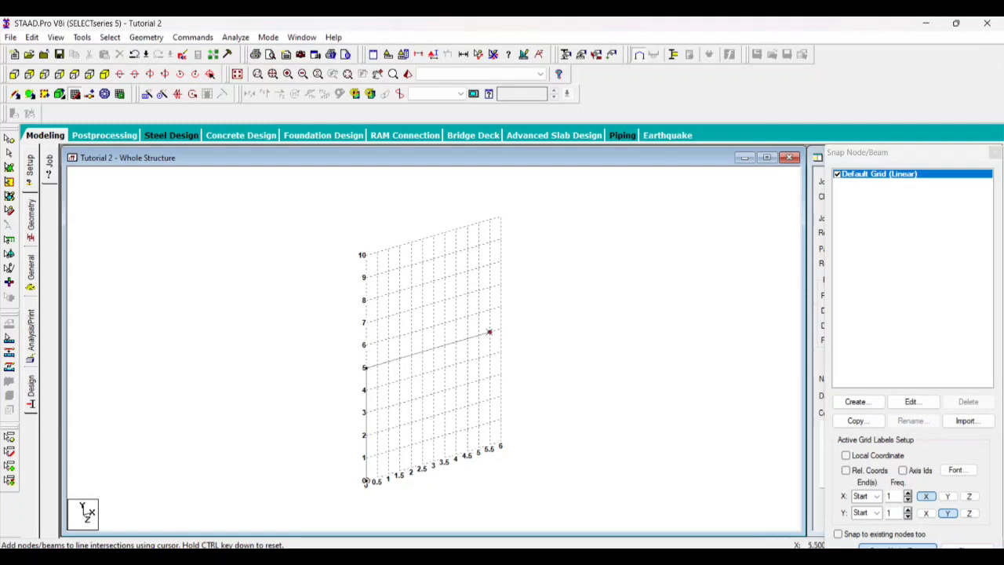
key(ctrl+z)
click(377, 365)
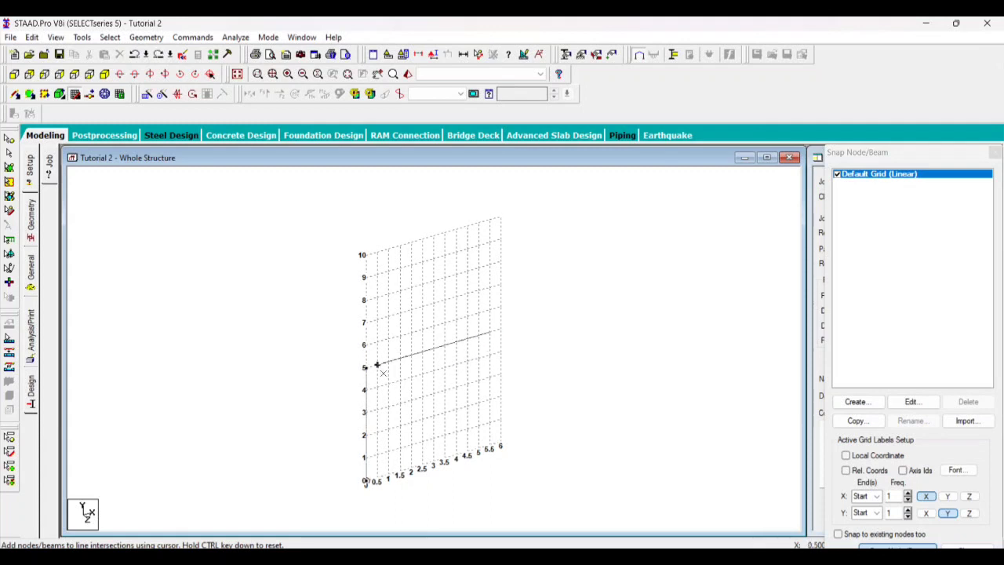
key(ctrl+z)
Draw the top beam to X 5 m, Y 5 m and the second column down to the X axis, then close the grid
click(478, 338)
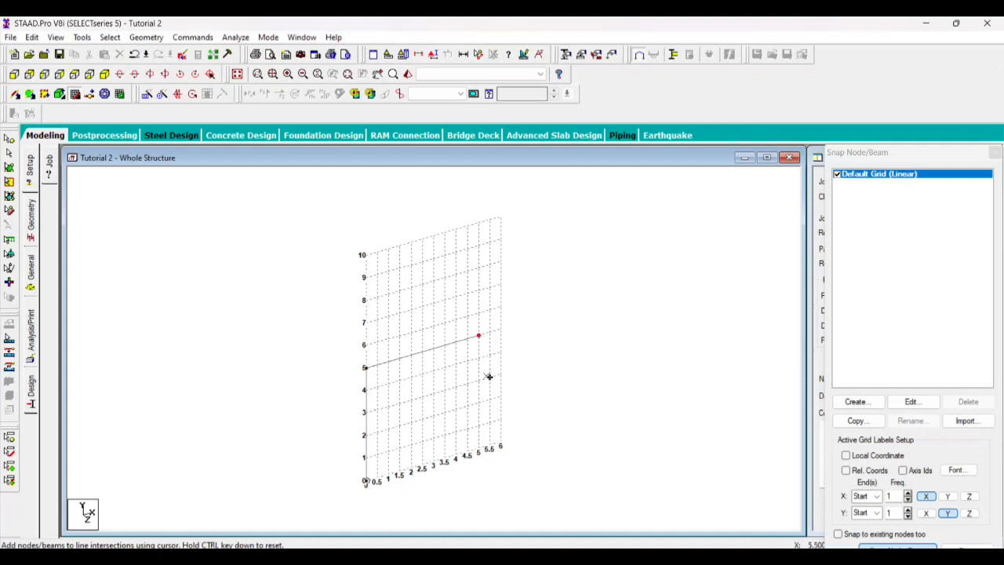
click(479, 448)
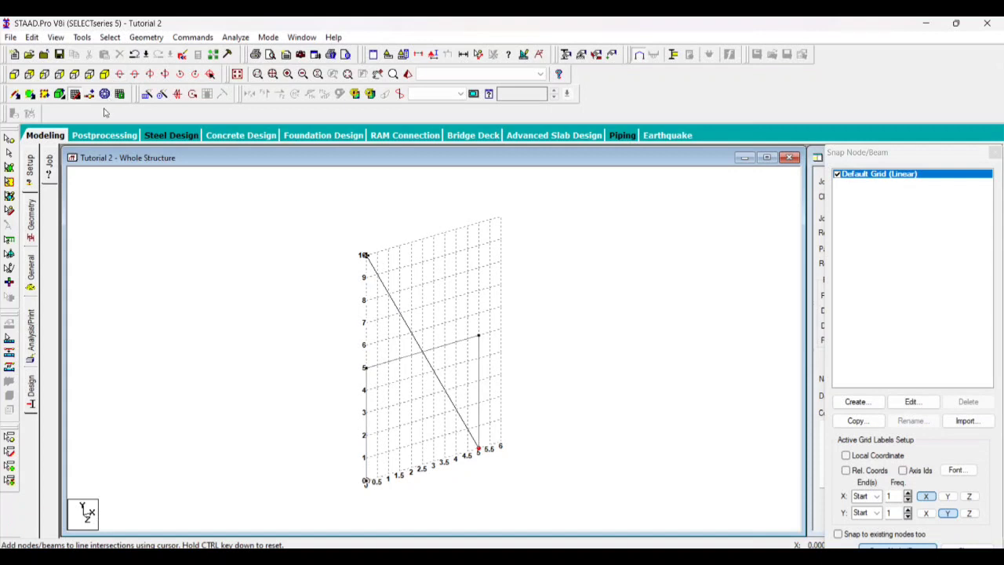
click(76, 94)
scroll(414, 348, up, 2)
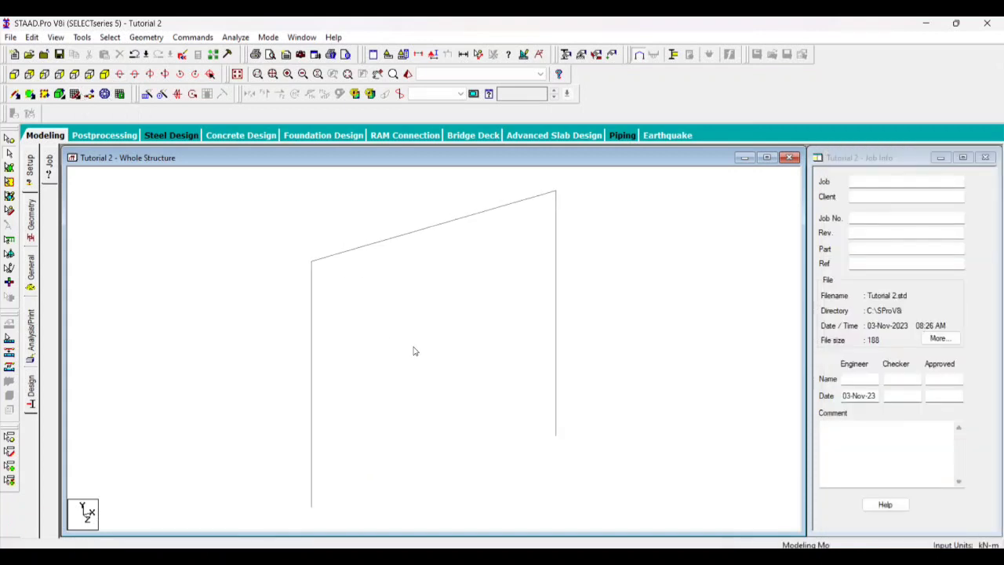
scroll(419, 334, down, 6)
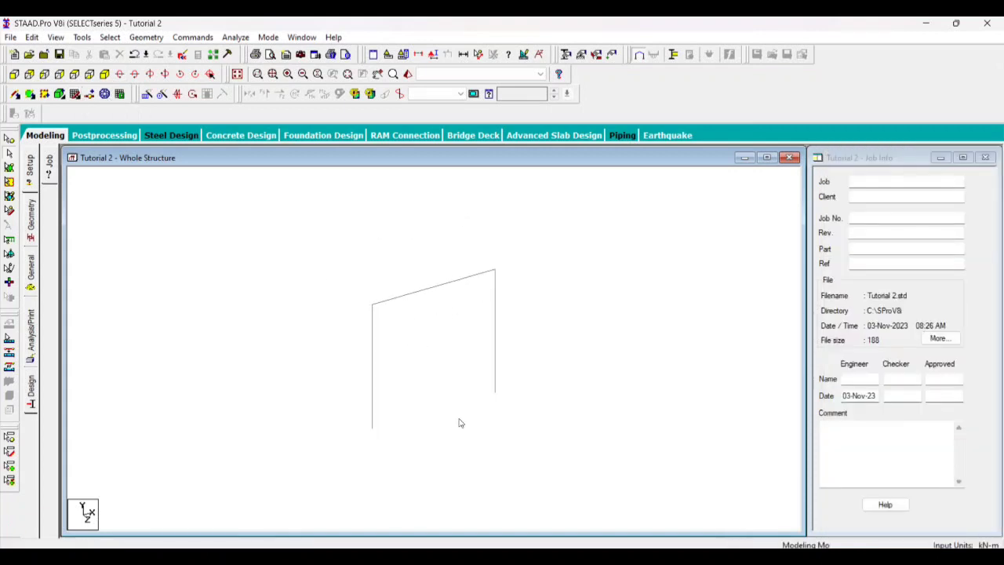
scroll(476, 374, up, 3)
scroll(381, 335, down, 4)
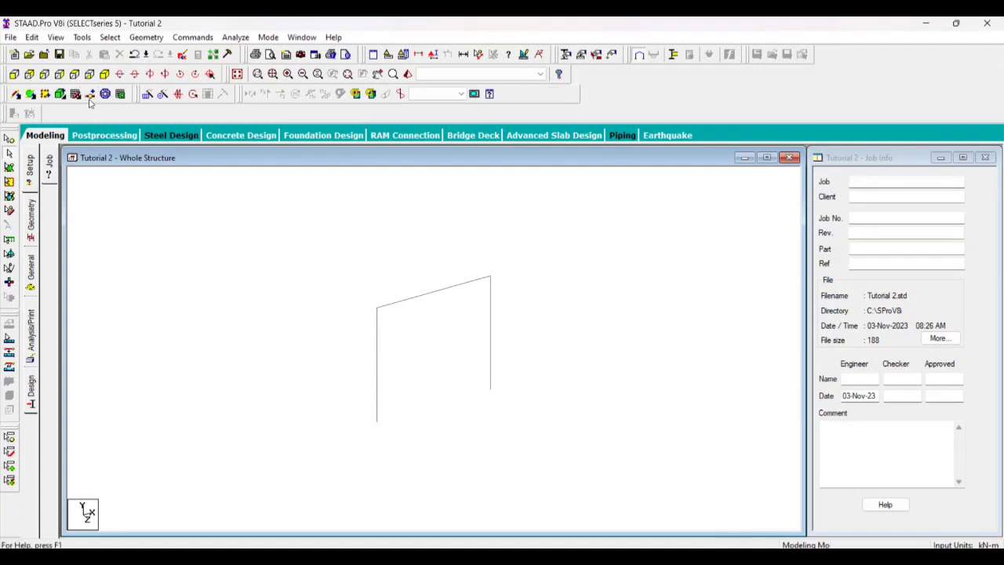
Examine the portal frame against the construction grid, then close the grid
click(63, 95)
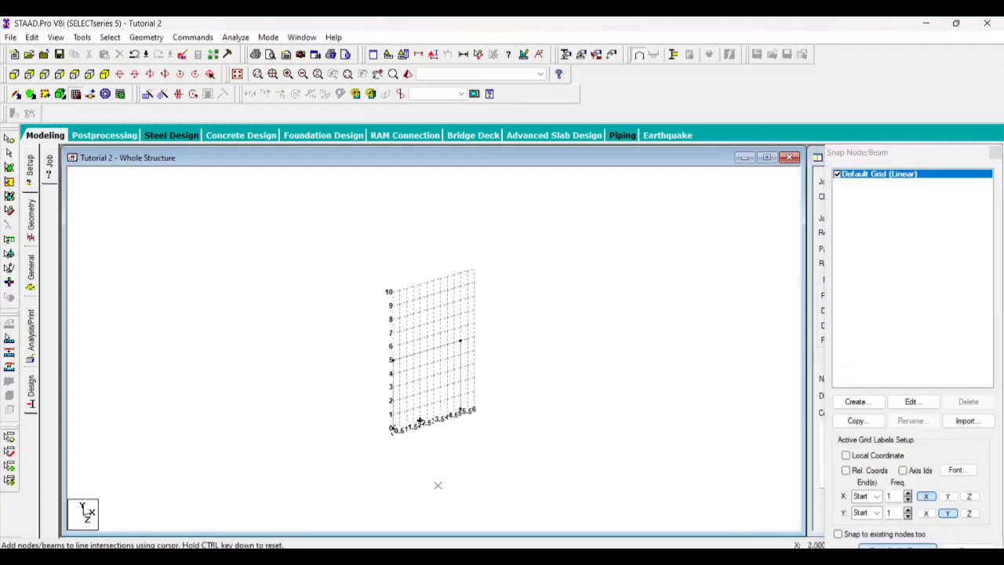
scroll(437, 458, up, 1)
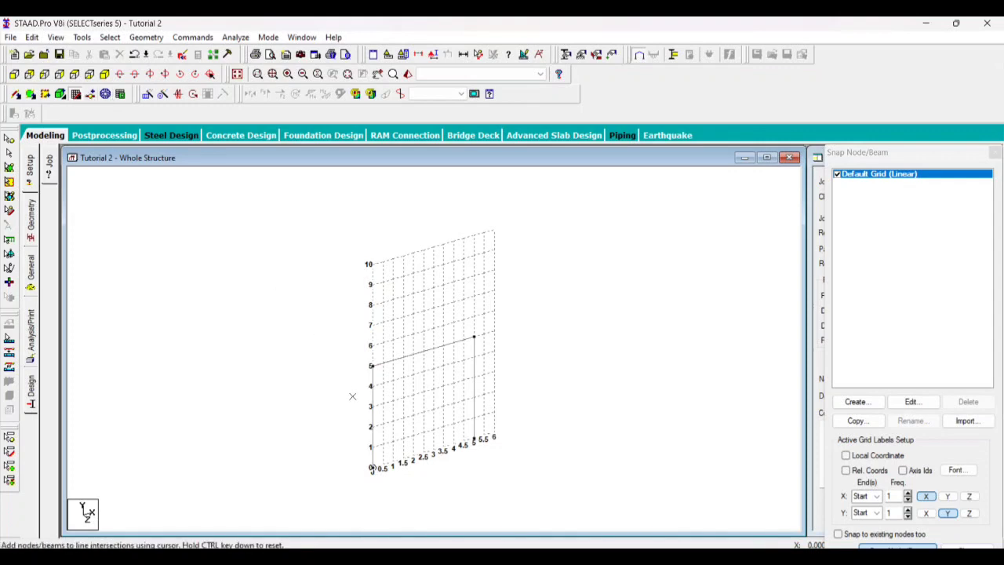
scroll(352, 396, up, 3)
scroll(345, 351, down, 4)
scroll(445, 454, up, 3)
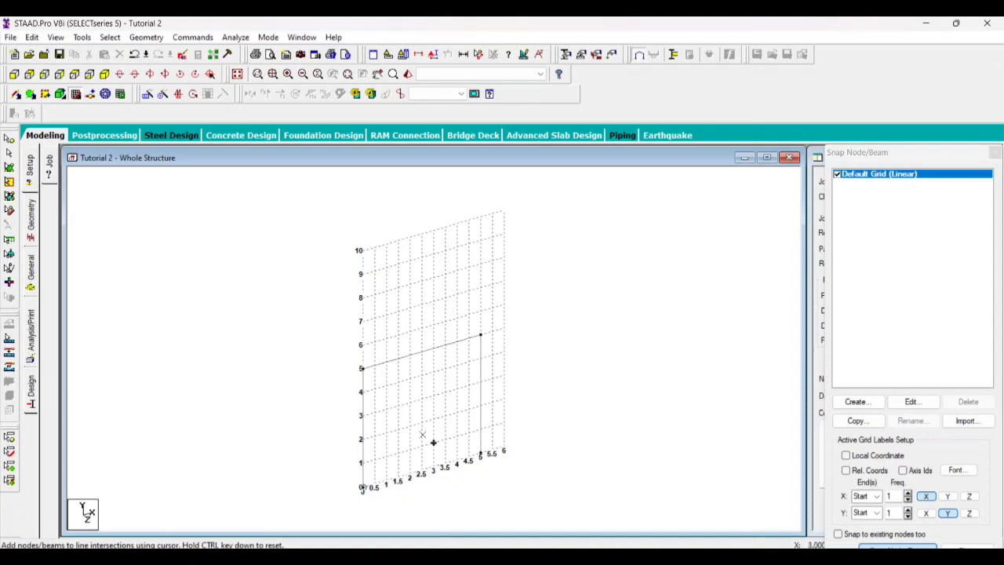
scroll(471, 408, up, 2)
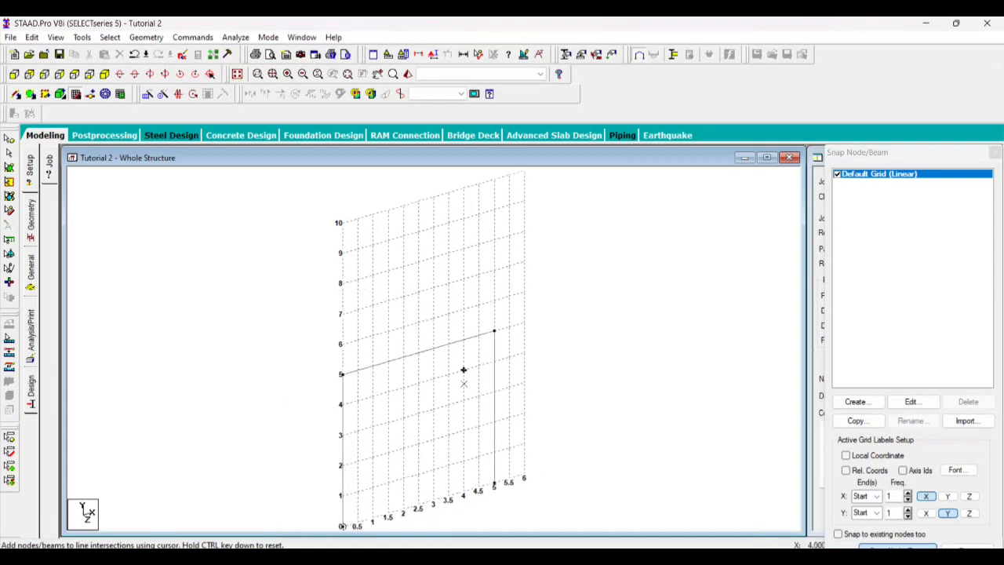
scroll(459, 380, down, 2)
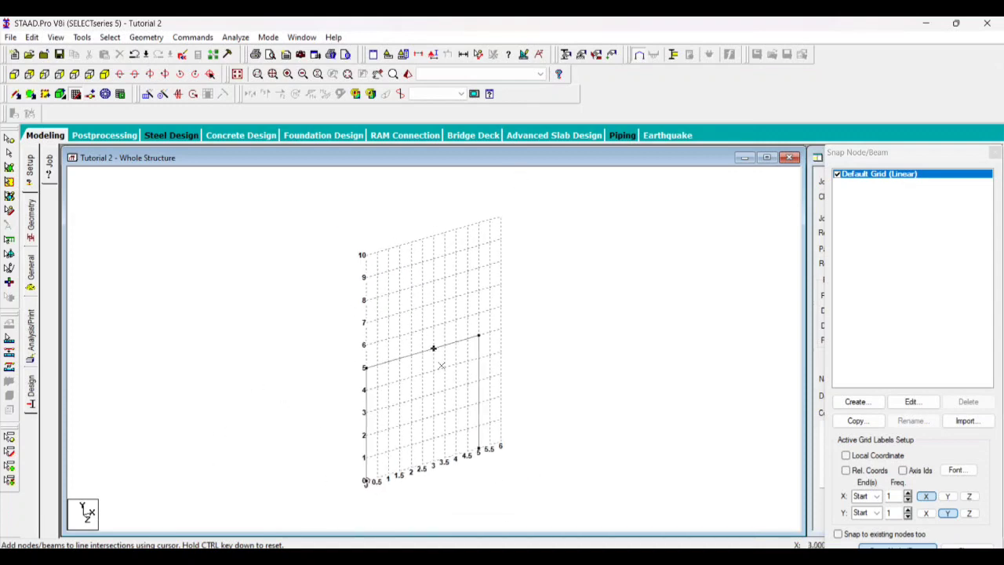
click(76, 95)
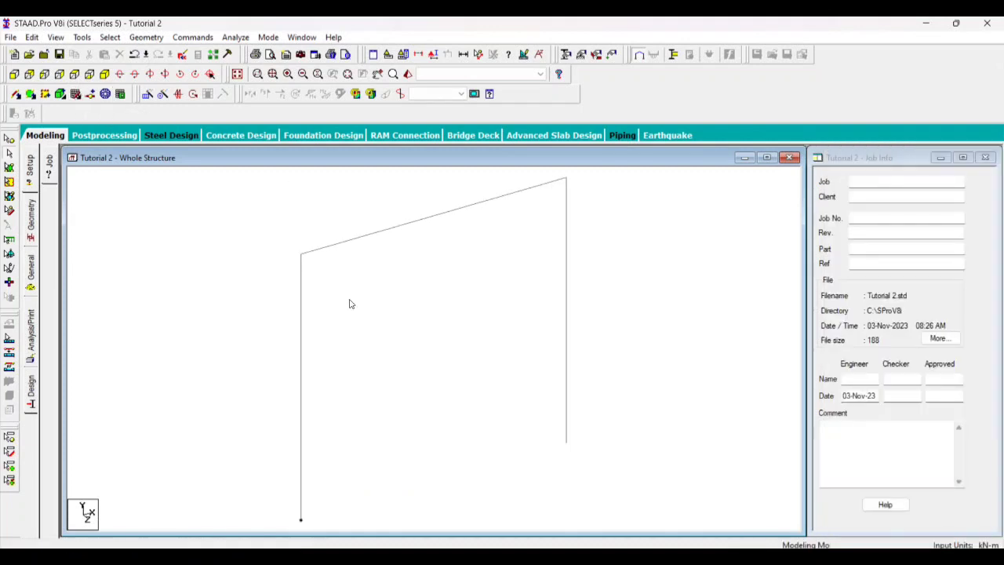
Select all members of the portal frame with the Beams Cursor, and clear the selection
scroll(349, 301, down, 4)
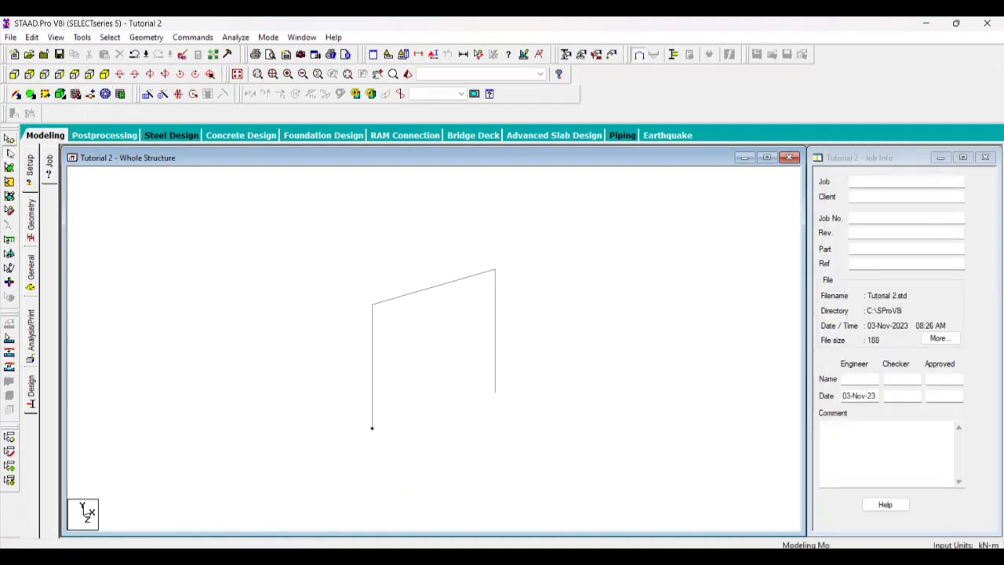
drag(251, 190, 632, 494)
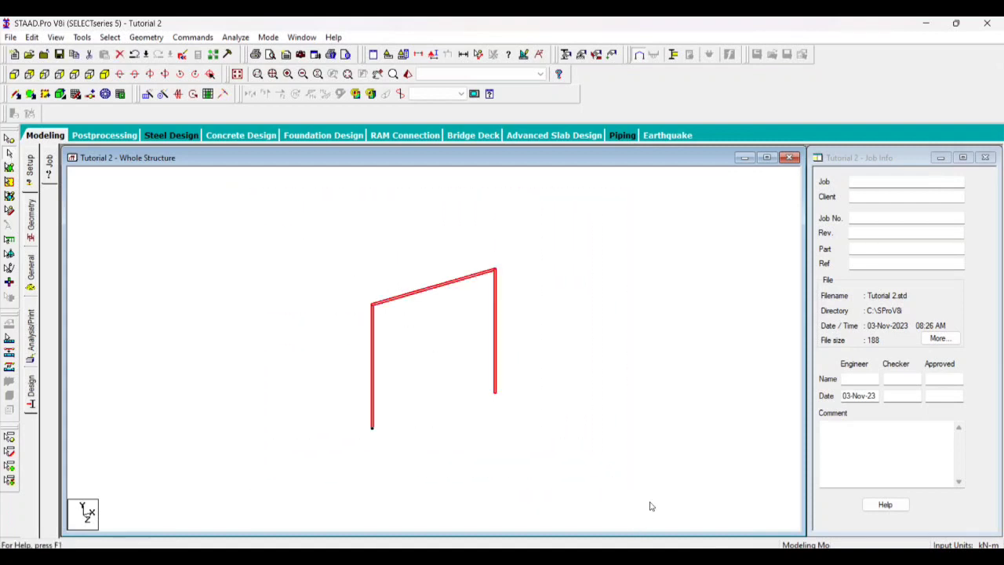
click(538, 450)
drag(280, 230, 602, 509)
click(296, 227)
drag(293, 224, 587, 496)
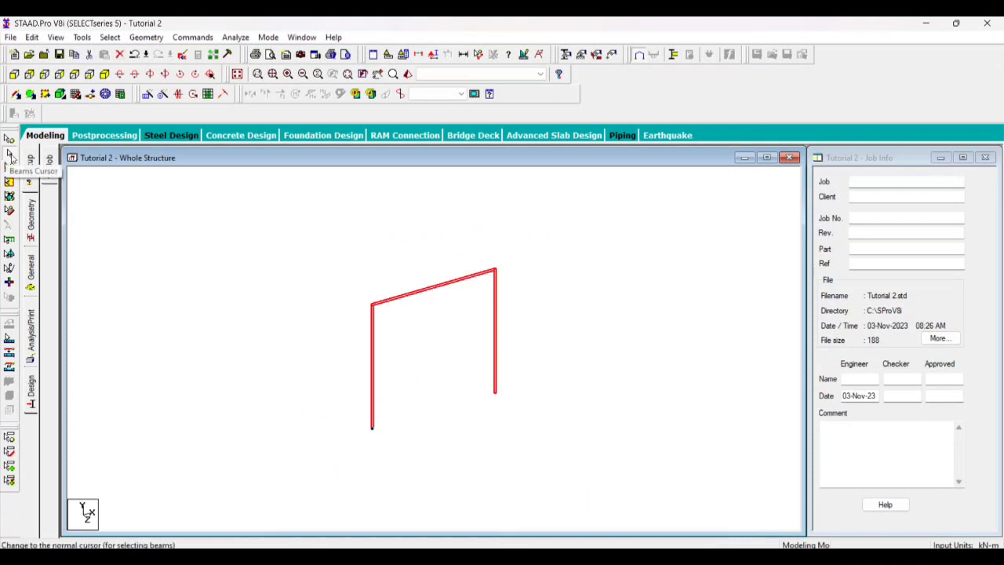
click(138, 221)
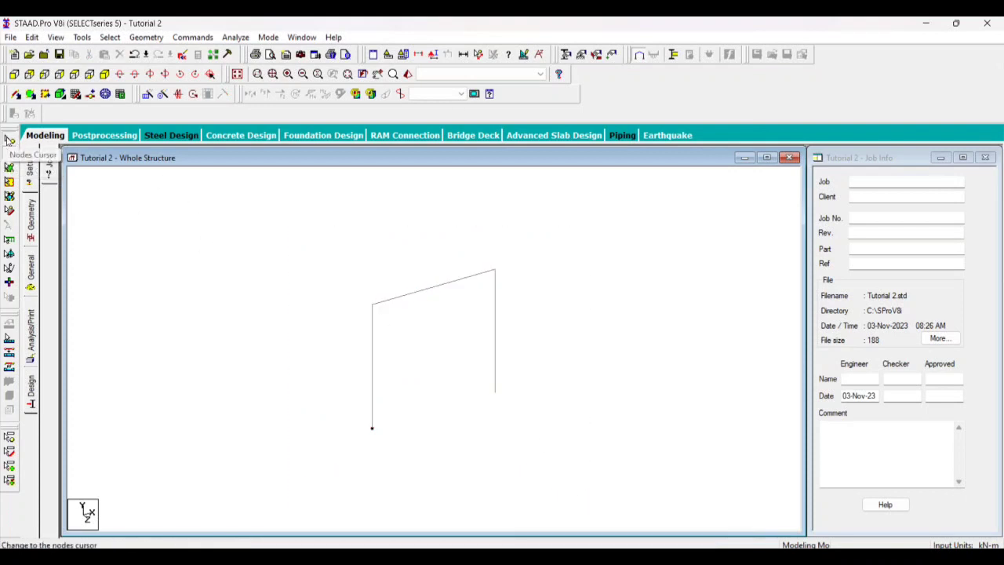
Select all nodes of the portal frame with the Nodes Cursor, and clear the selection
click(9, 138)
drag(168, 201, 668, 473)
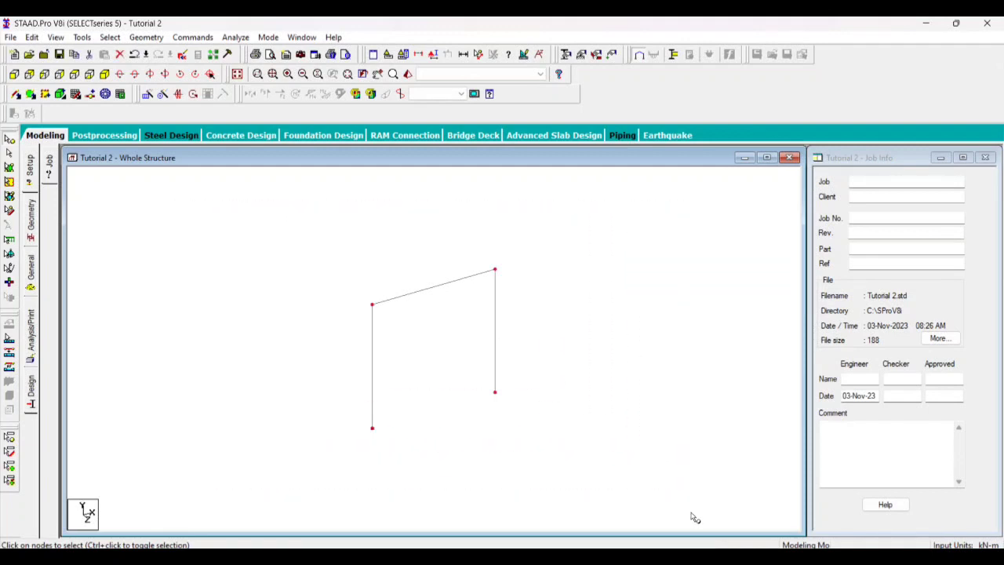
click(335, 371)
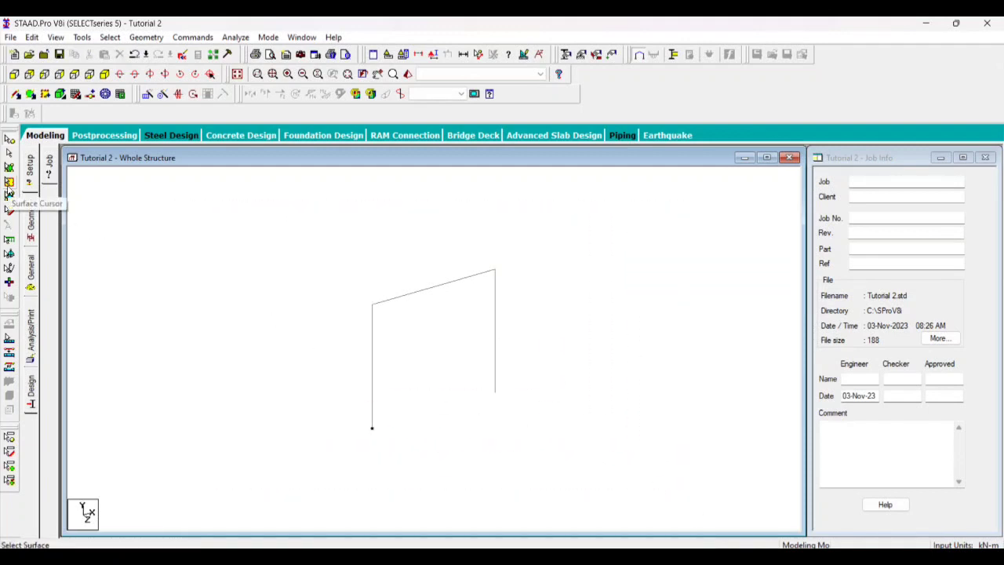
Try a selection around the portal frame with the Surface Cursor
click(10, 182)
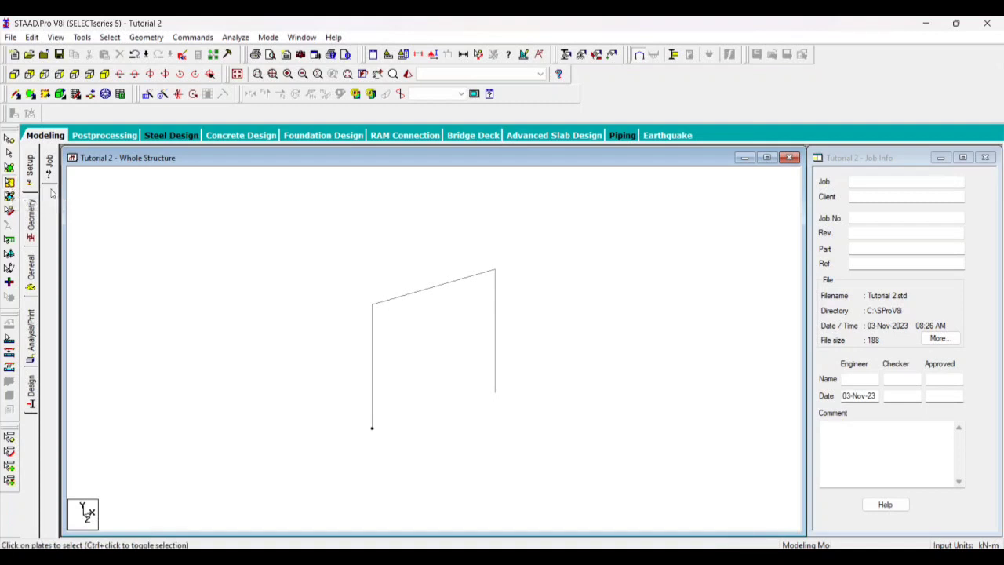
drag(139, 176, 281, 259)
drag(685, 501, 768, 531)
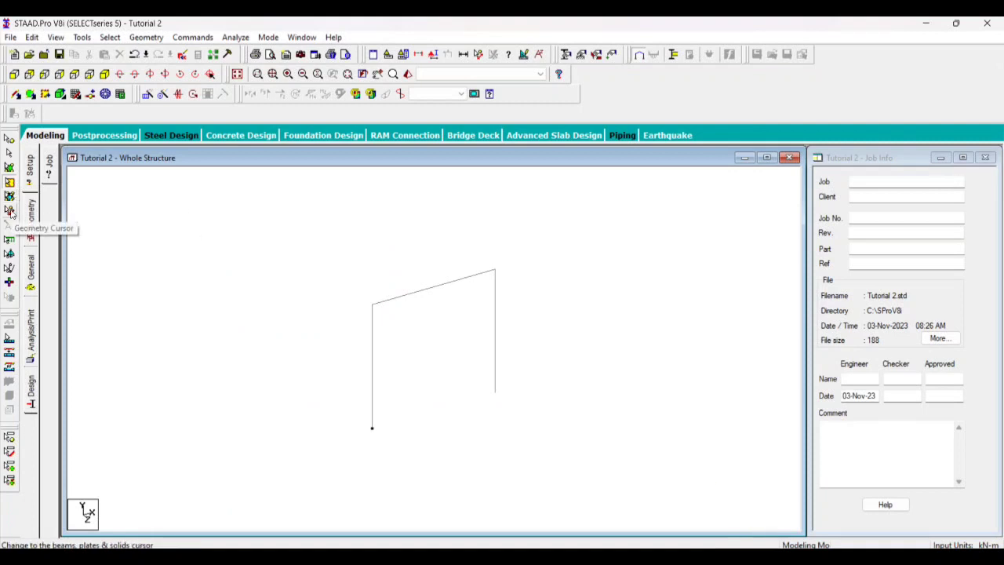
Select the portal frame with the Geometry Cursor and translationally repeat it once along Z at 5 m, with Link Steps and Open Base enabled
click(9, 212)
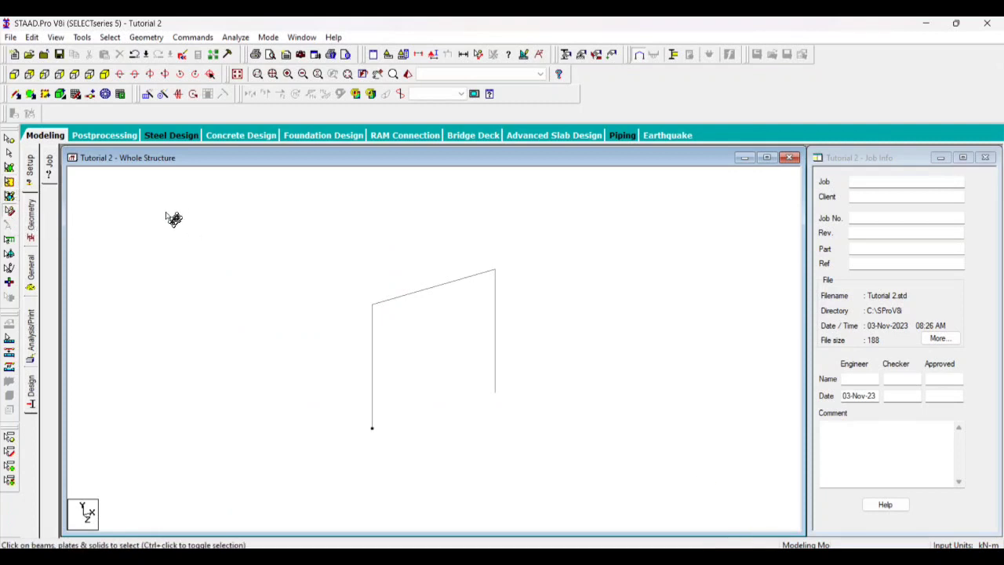
drag(201, 232, 620, 495)
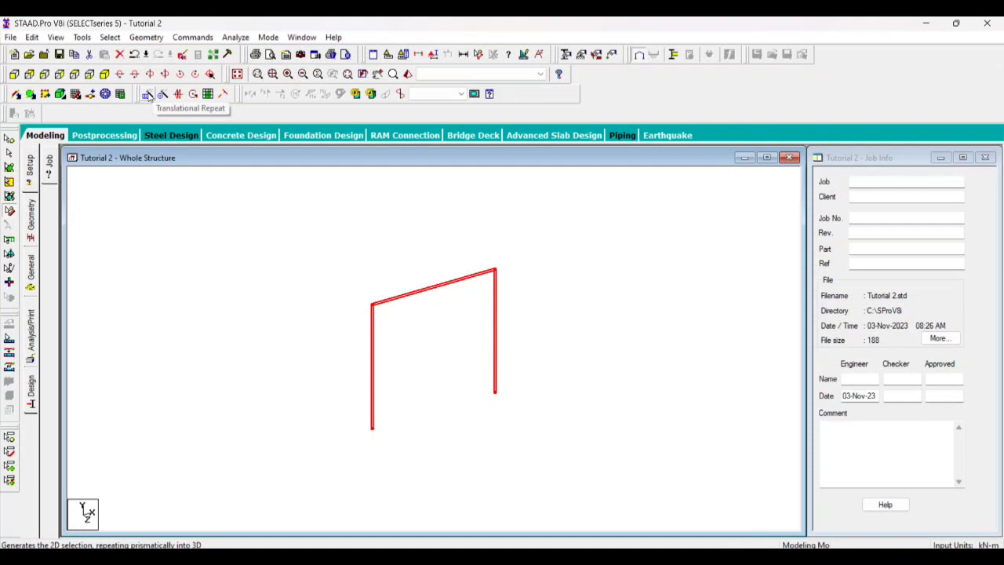
click(145, 38)
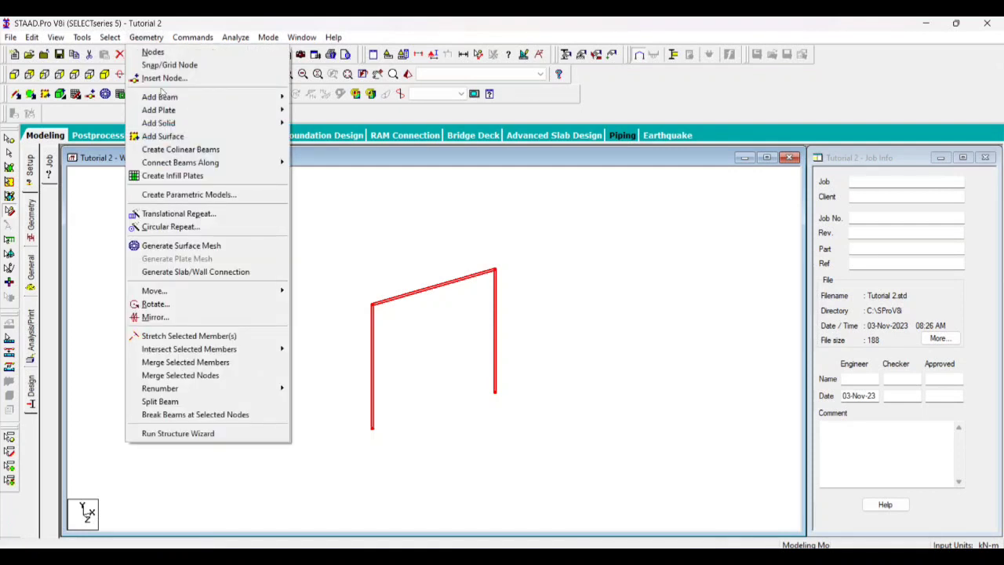
click(328, 122)
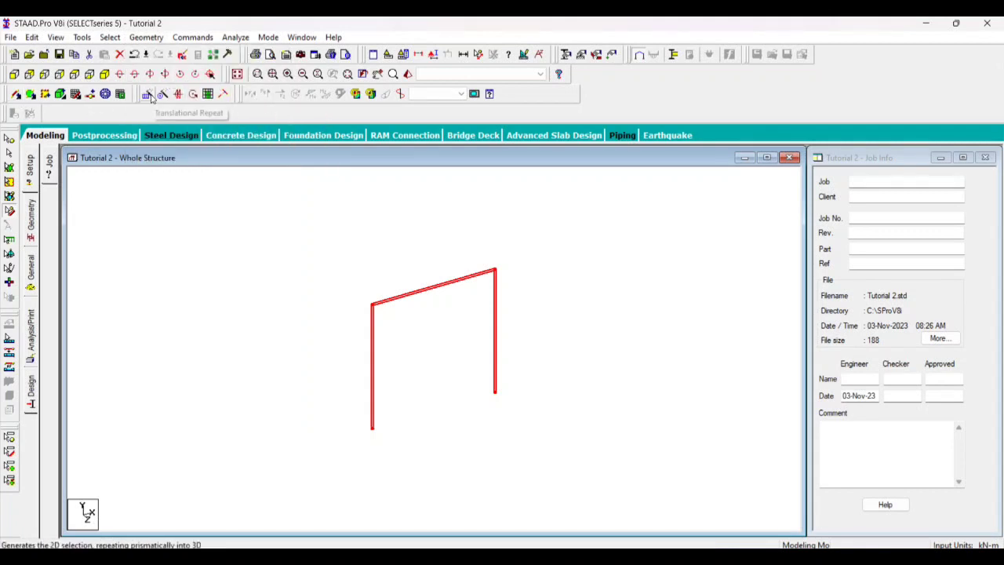
click(147, 94)
drag(427, 207, 609, 86)
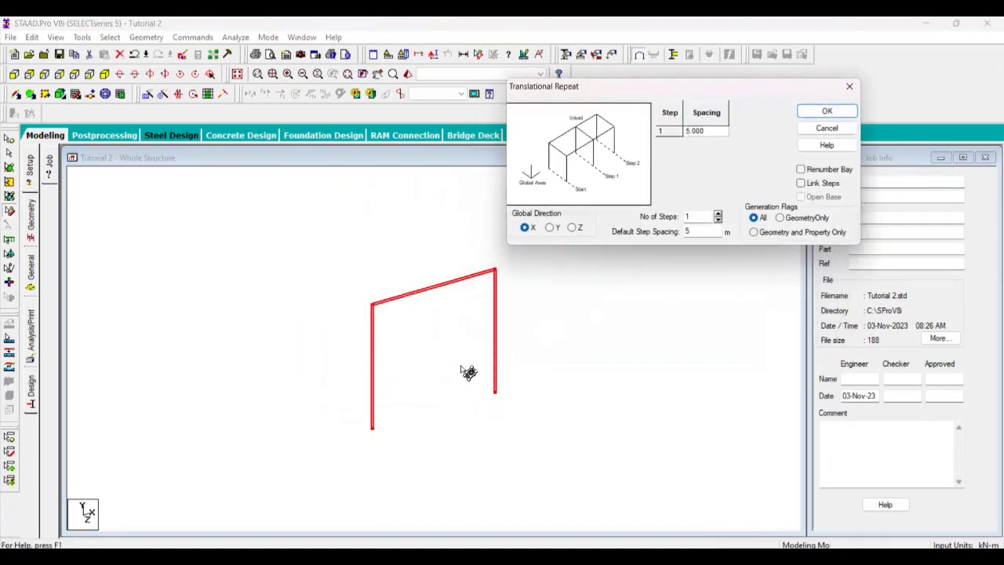
click(573, 227)
click(700, 233)
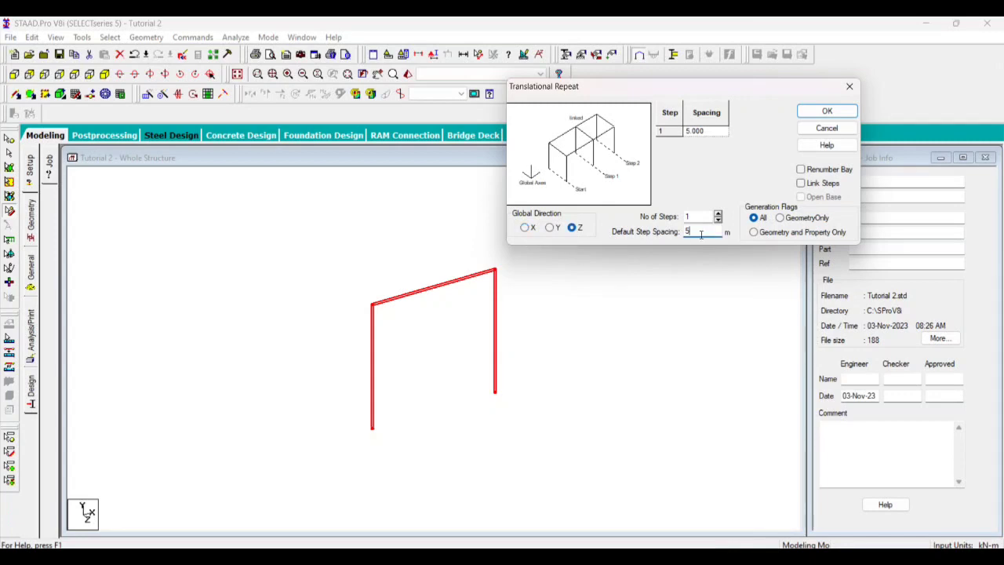
click(801, 184)
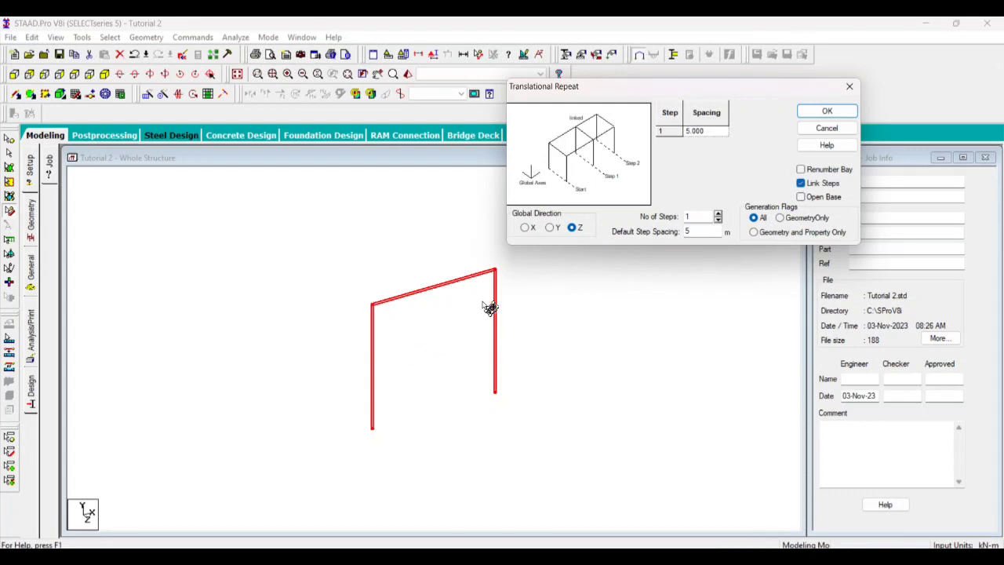
click(801, 197)
click(829, 112)
click(491, 465)
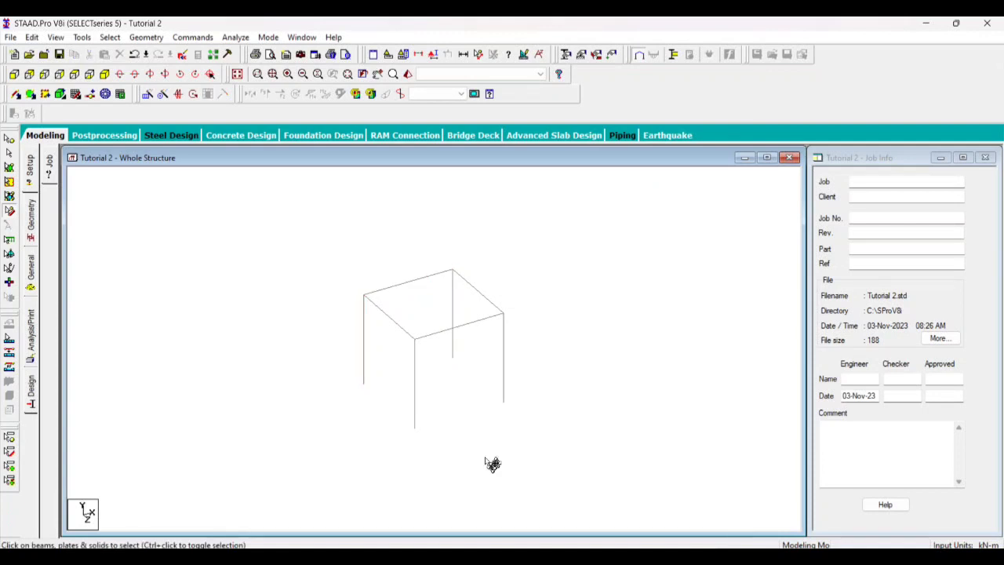
Examine the linked 3D box frame at closer and wider zoom levels
scroll(471, 467, up, 5)
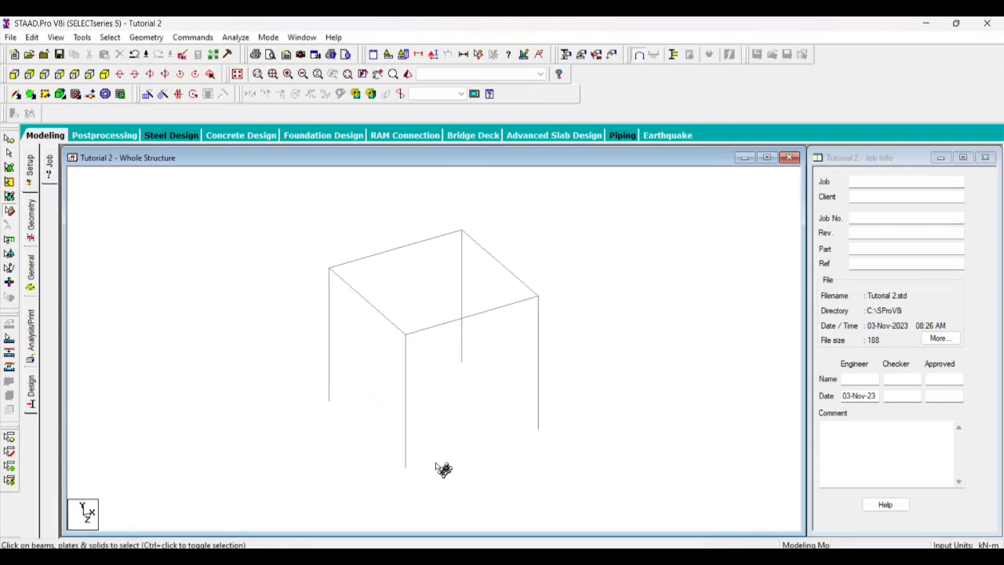
scroll(437, 465, down, 8)
scroll(384, 291, up, 7)
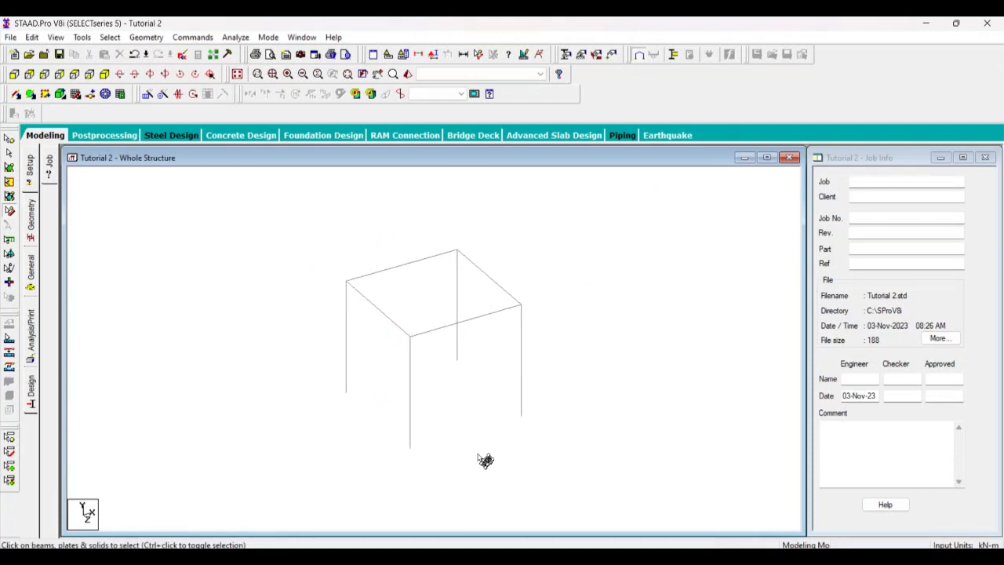
scroll(510, 459, down, 5)
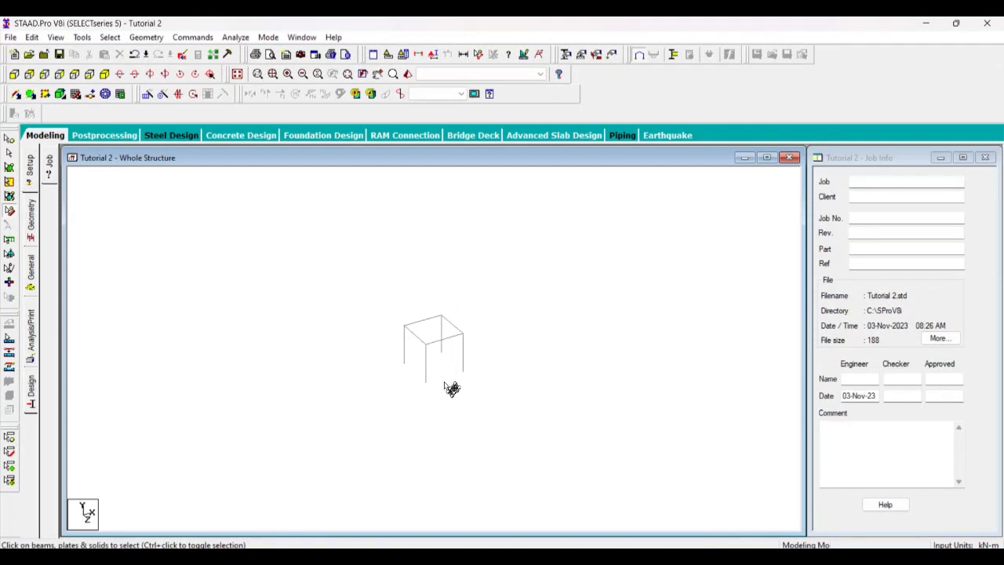
scroll(435, 378, up, 3)
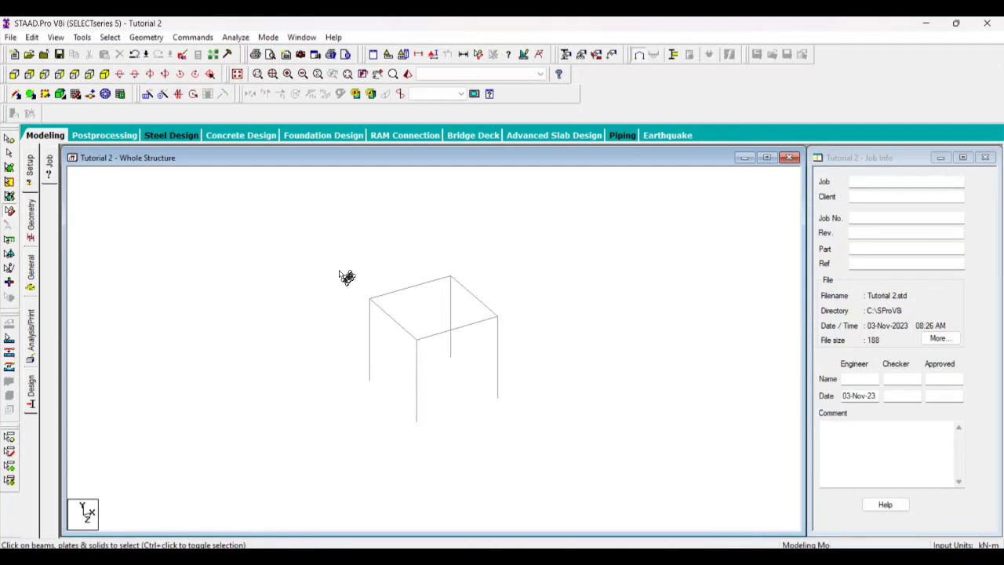
scroll(339, 270, up, 1)
scroll(340, 271, down, 2)
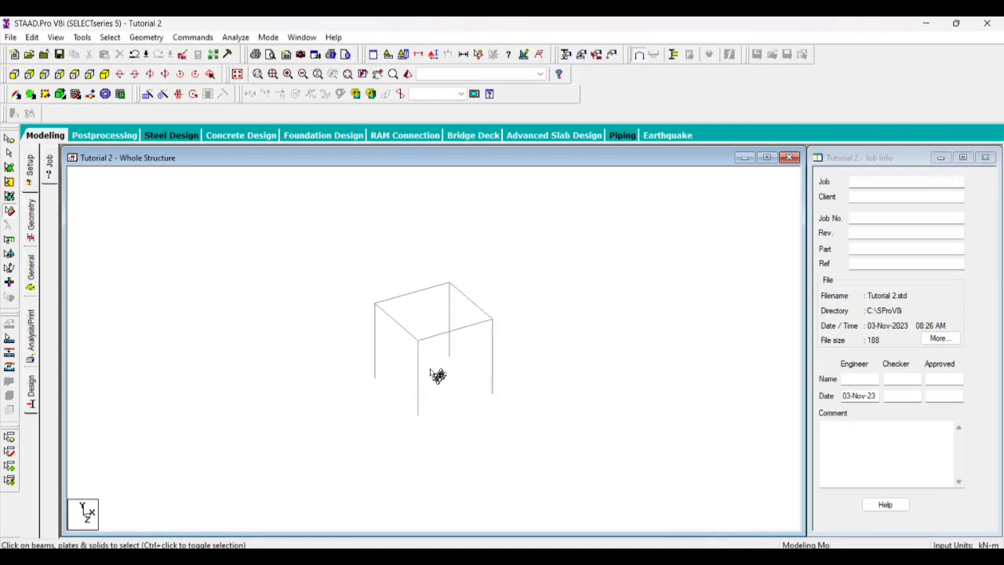
Select the entire box frame with the Geometry Cursor
click(149, 94)
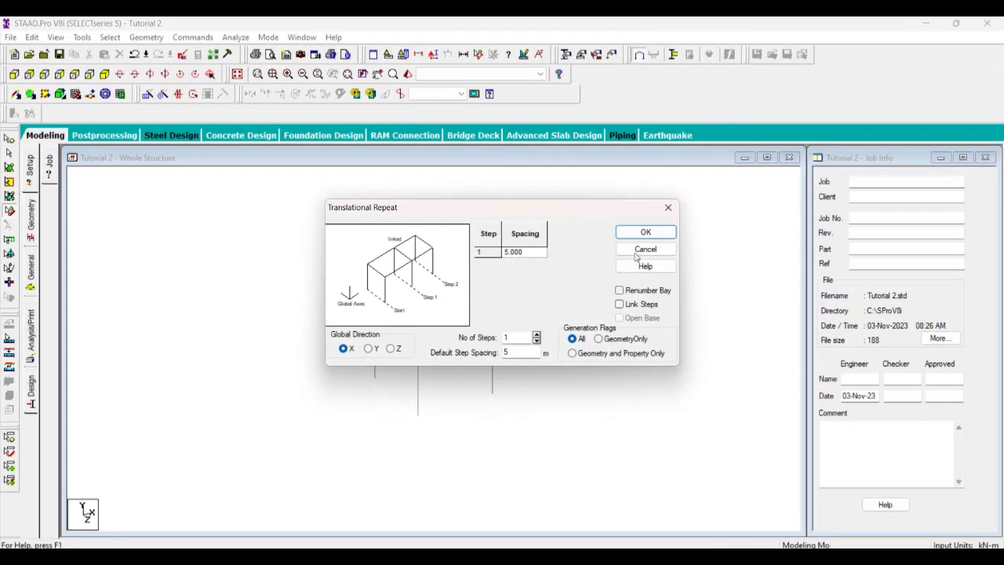
click(668, 206)
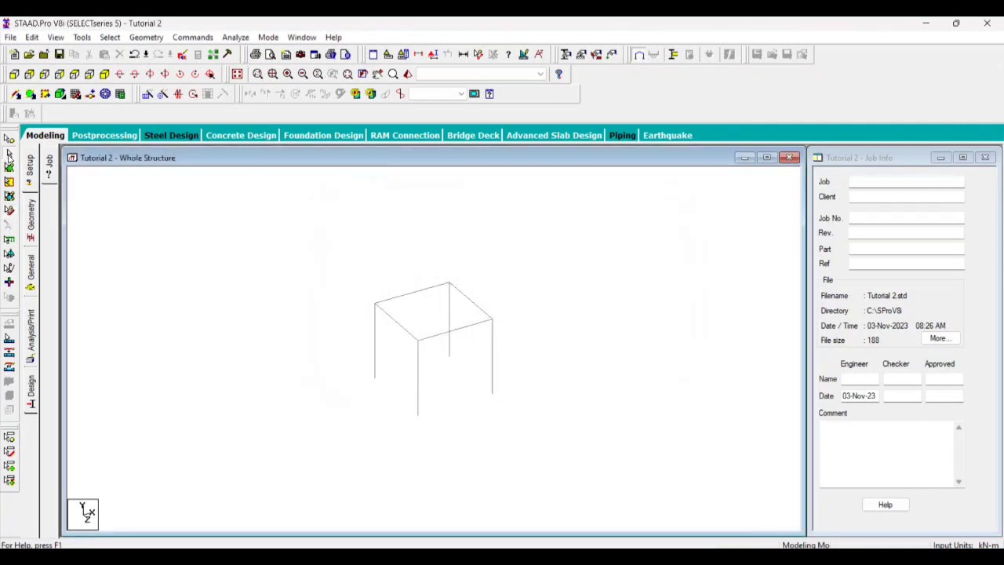
click(9, 211)
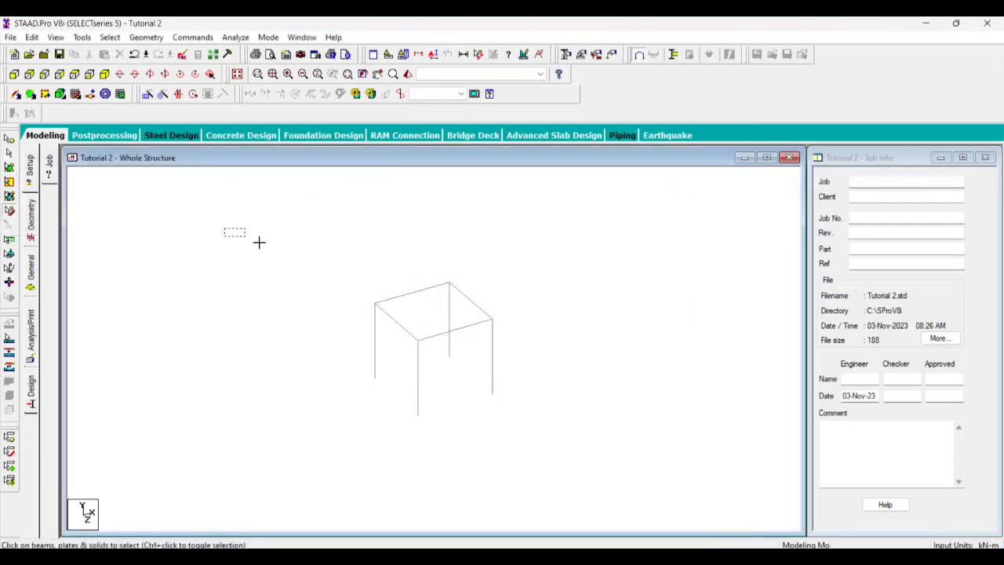
drag(260, 243, 662, 499)
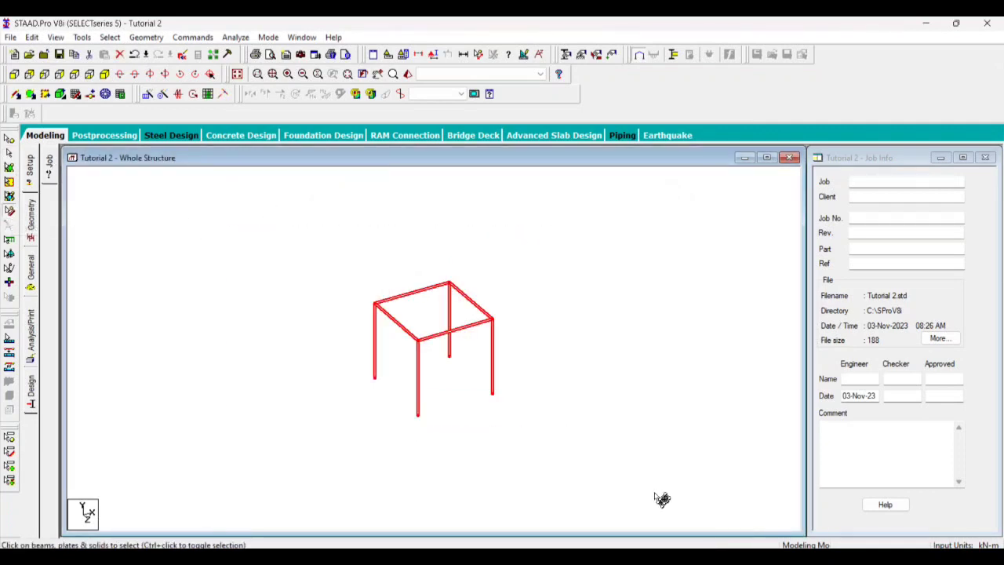
Translationally repeat the selected box frame along X in 10 steps of 5 m, and undo the repeat
click(148, 94)
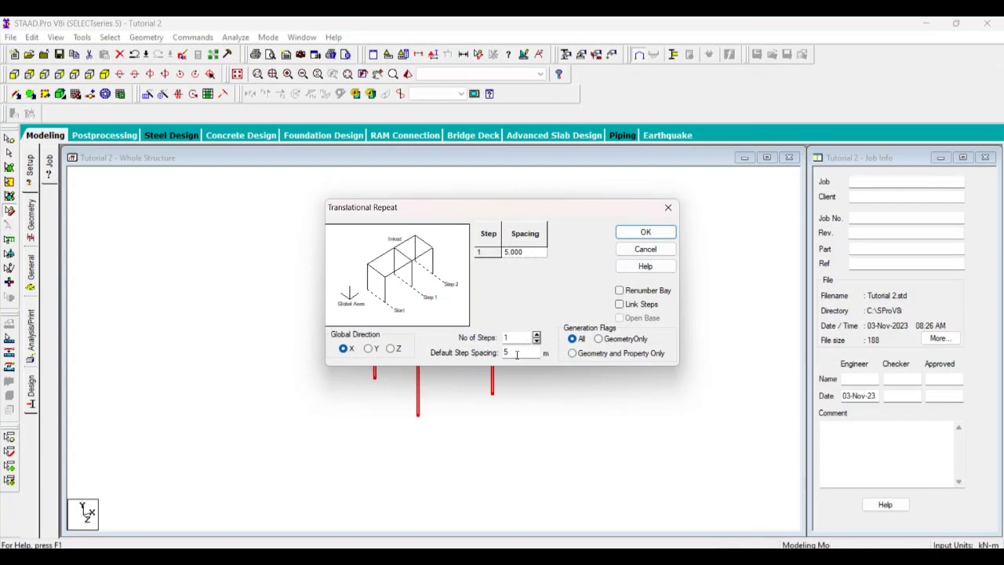
click(536, 335)
click(536, 335)
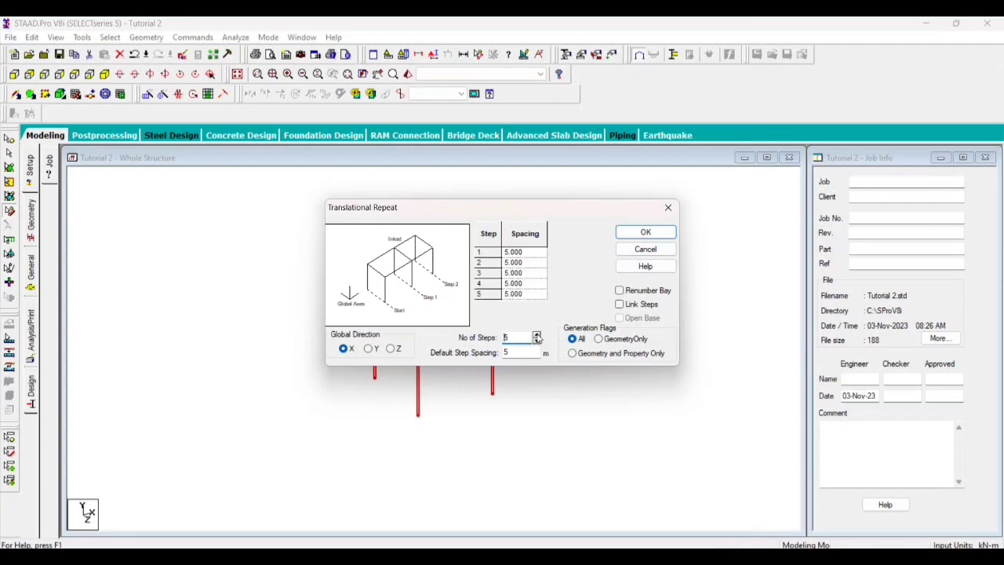
click(536, 335)
click(537, 335)
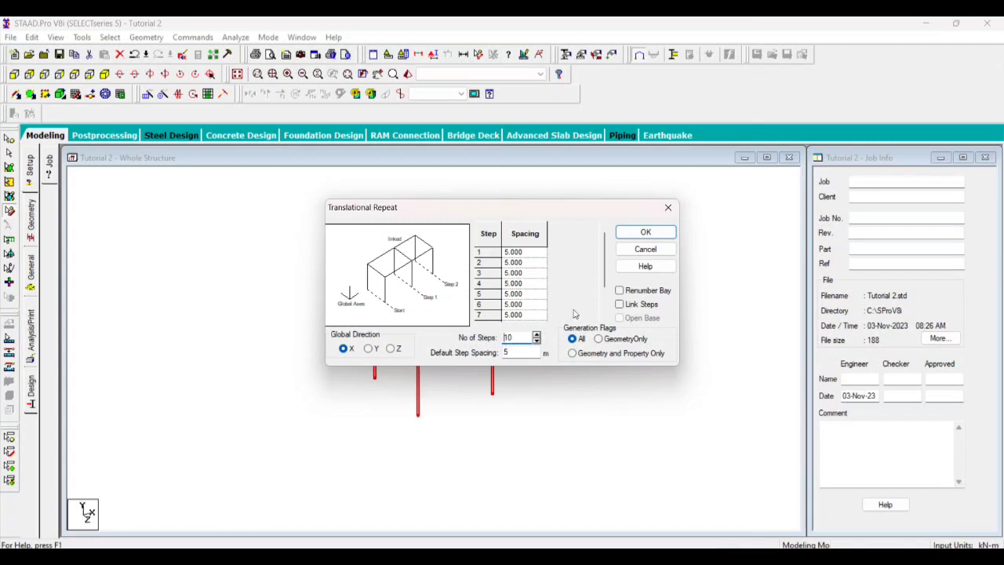
click(644, 232)
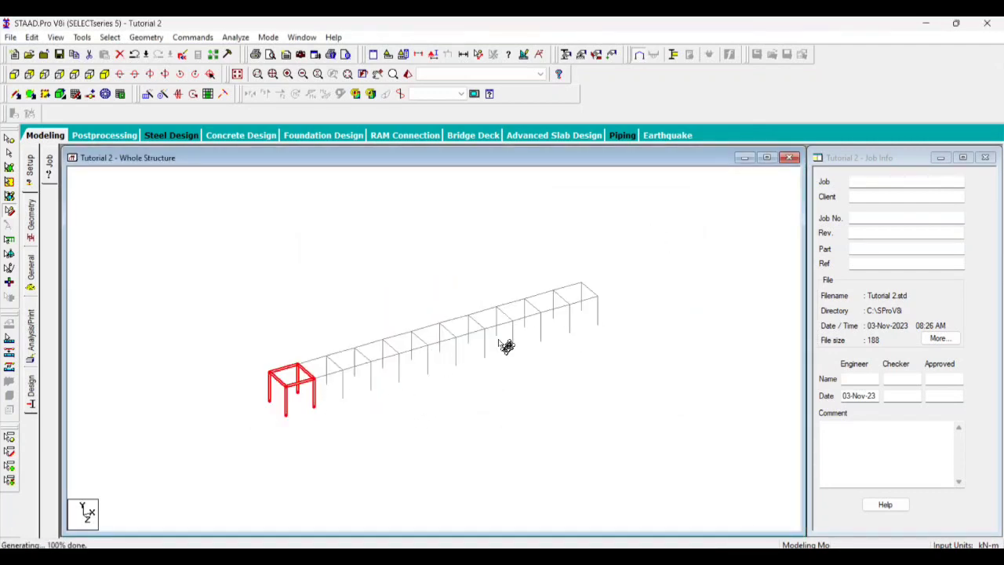
key(ctrl+z)
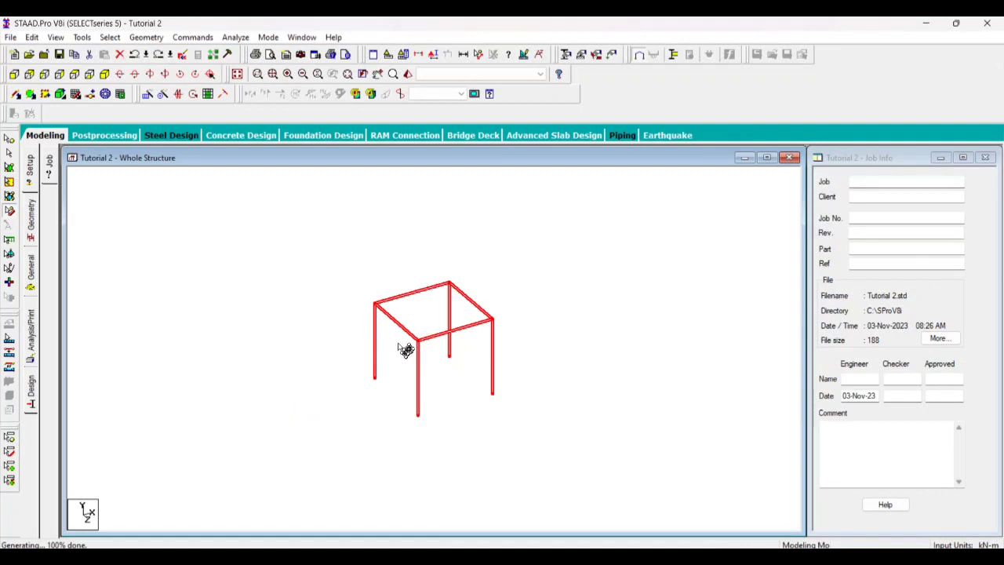
Translationally repeat the selected box frame along Z in 10 steps of 5 m, and undo the repeat
click(148, 94)
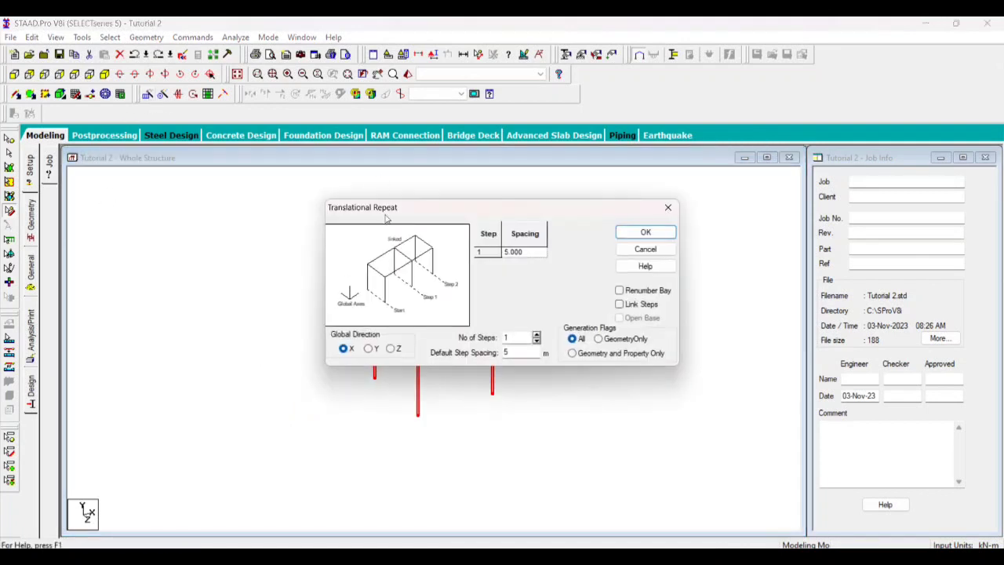
click(391, 349)
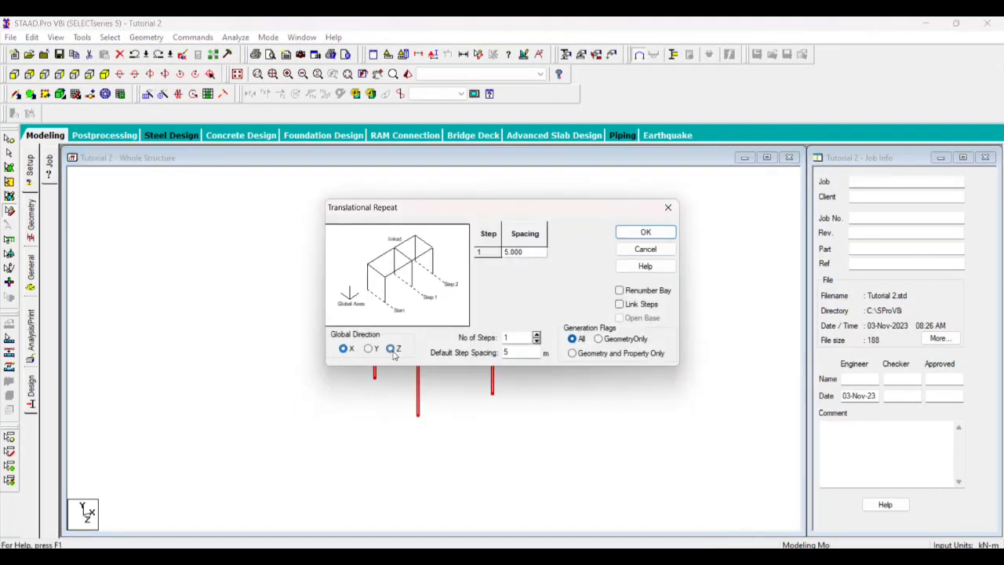
click(538, 336)
click(537, 336)
click(538, 336)
click(537, 336)
click(537, 335)
click(537, 335)
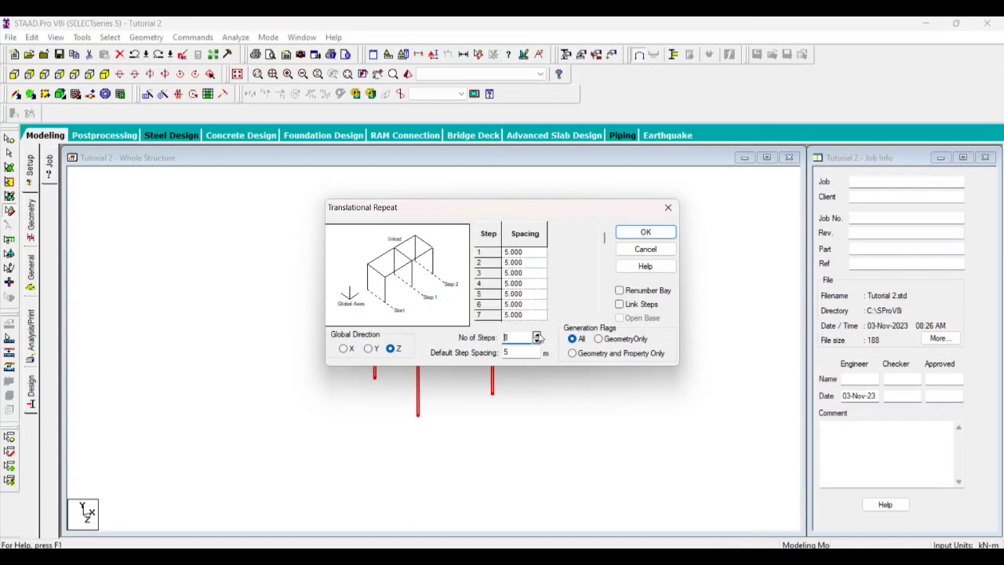
click(538, 336)
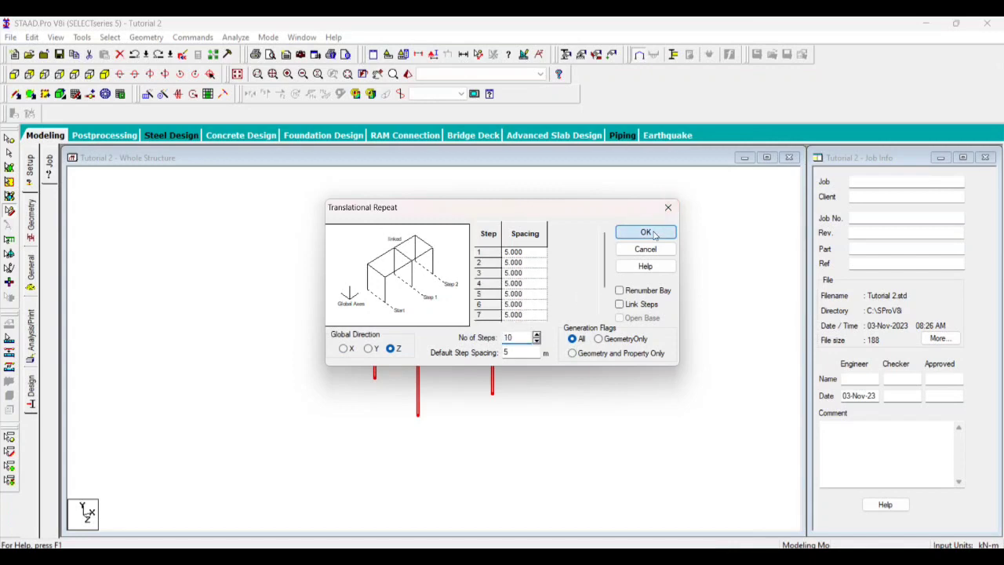
click(646, 232)
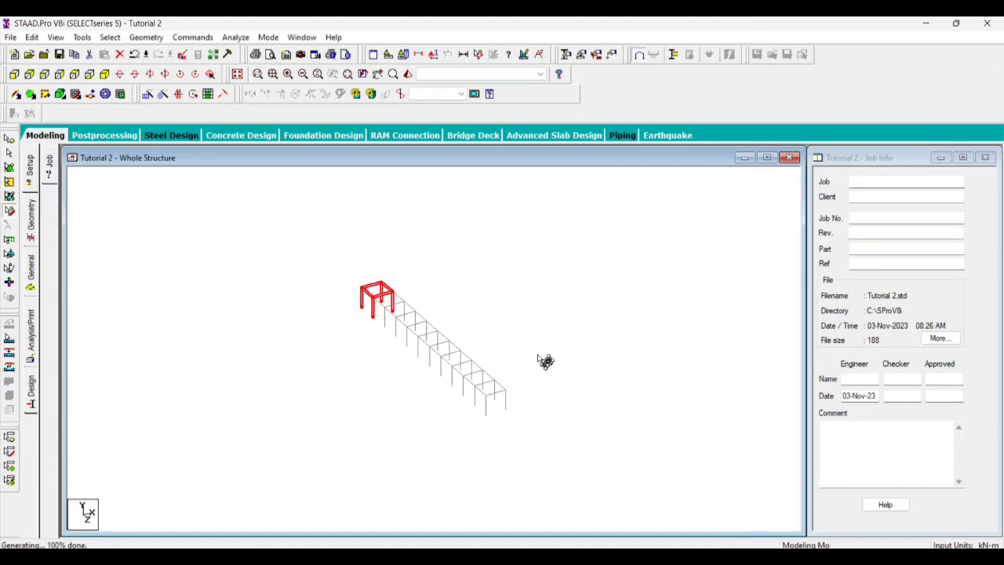
key(ctrl+z)
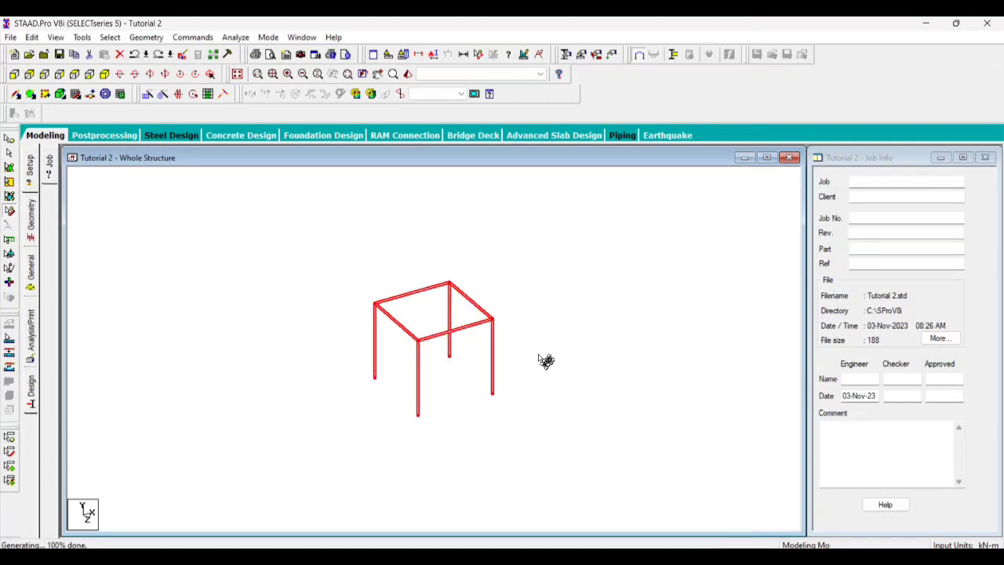
Translationally repeat the selected box frame along Y in 10 steps of 5 m
click(156, 99)
click(368, 348)
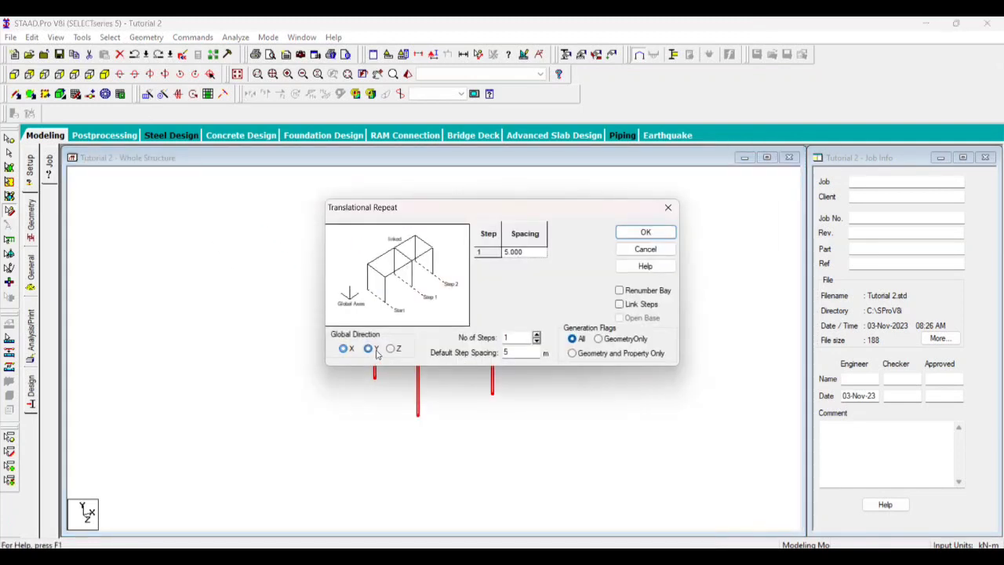
click(536, 335)
click(536, 335)
click(536, 334)
click(536, 334)
click(537, 334)
click(536, 334)
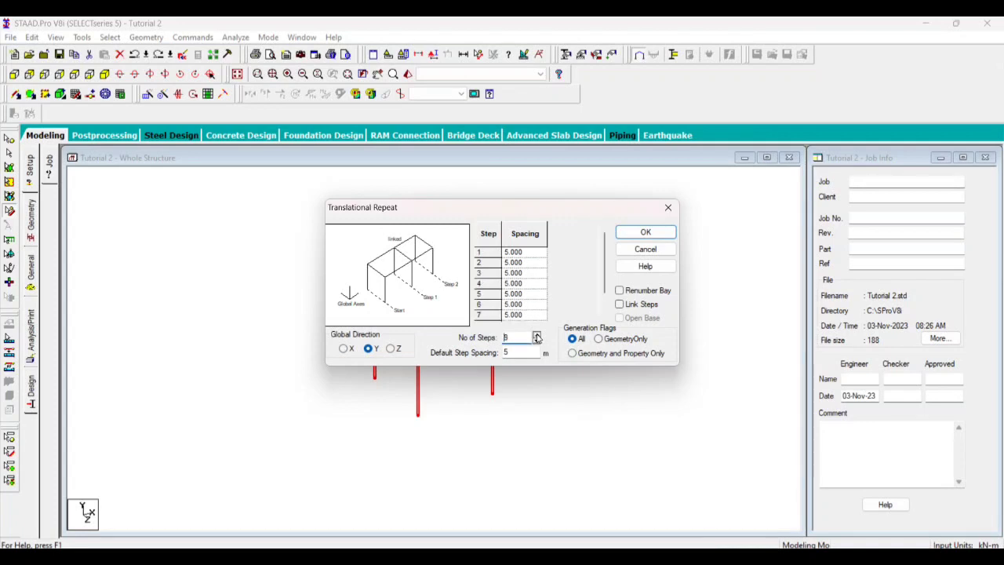
click(645, 232)
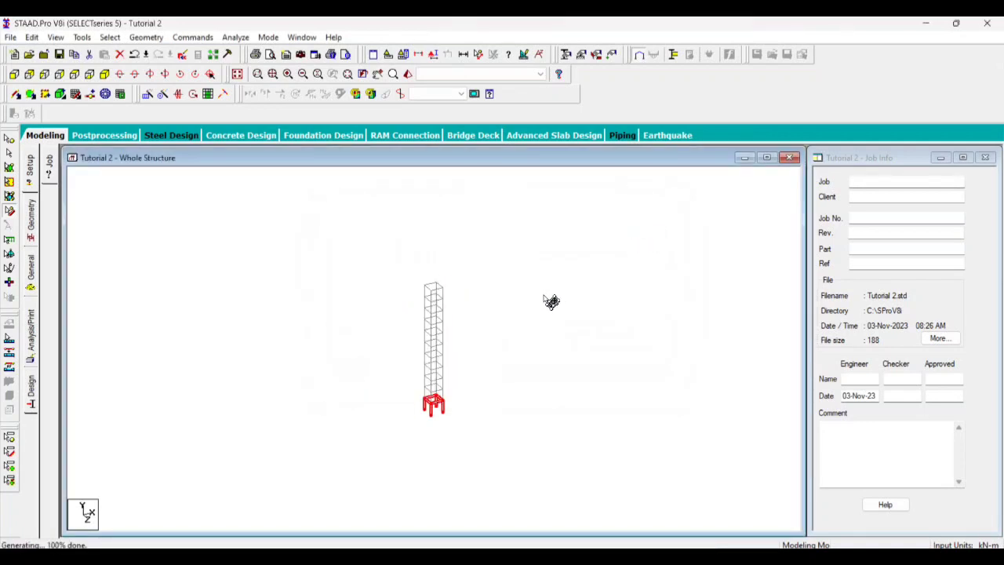
drag(493, 445, 460, 504)
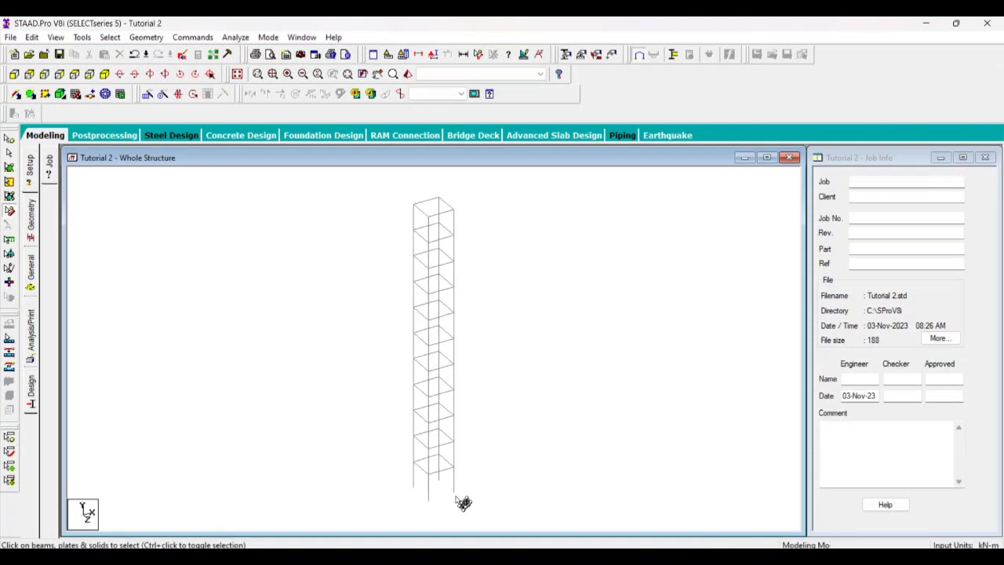
Select the whole tower and translationally repeat it along Z in 5 linked steps of 5 m
drag(478, 385, 499, 486)
click(148, 93)
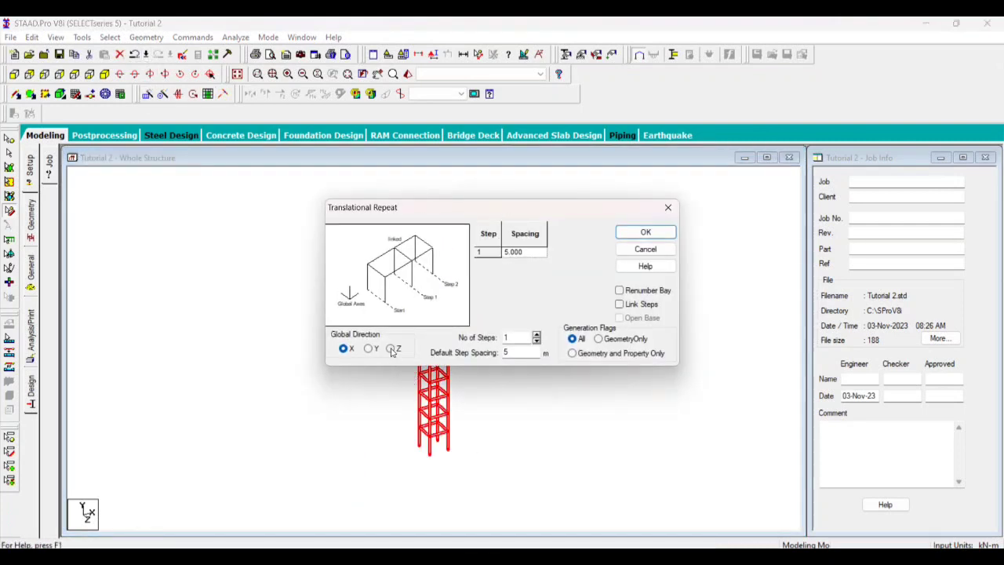
click(537, 337)
click(536, 337)
click(536, 337)
click(536, 337)
click(536, 337)
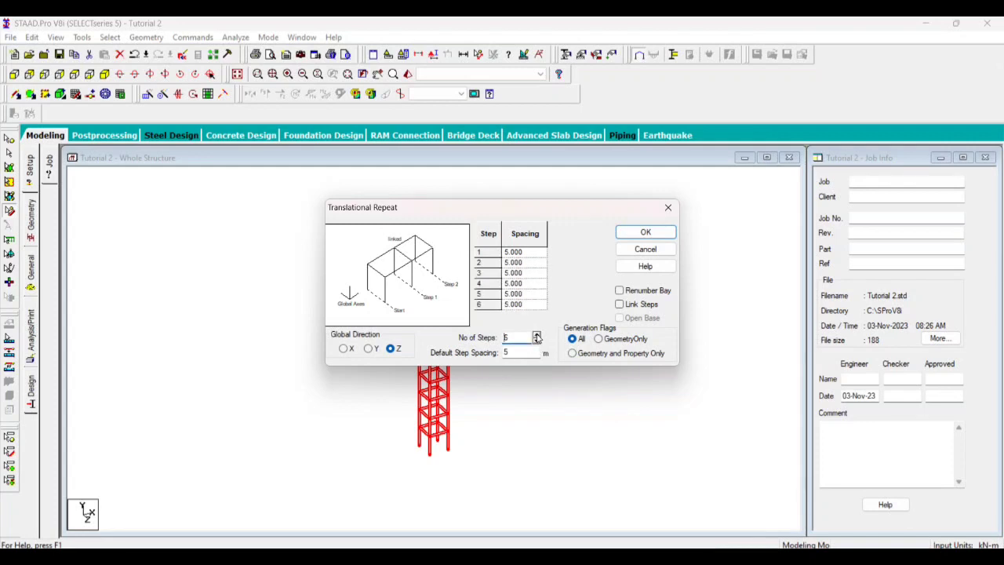
click(537, 342)
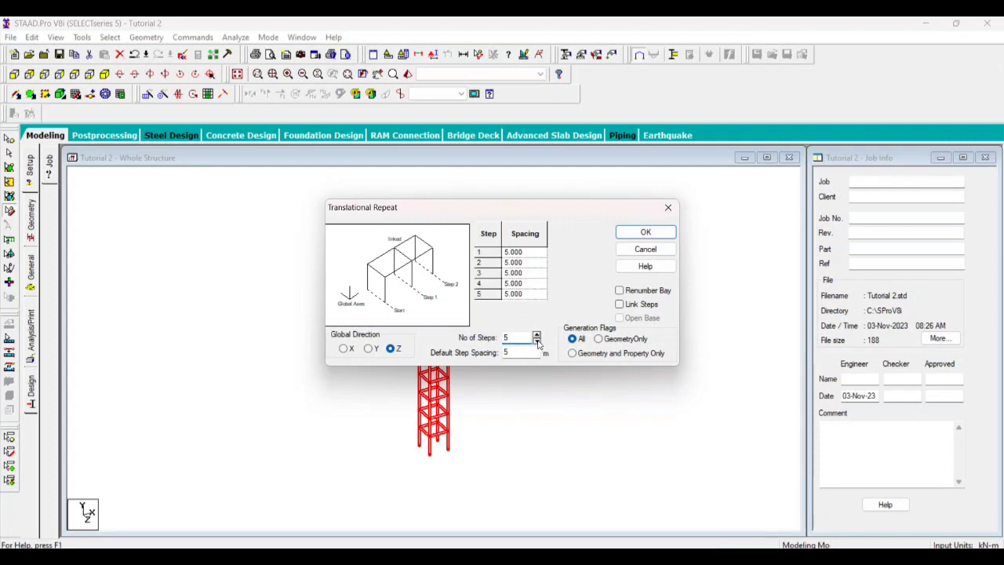
click(621, 305)
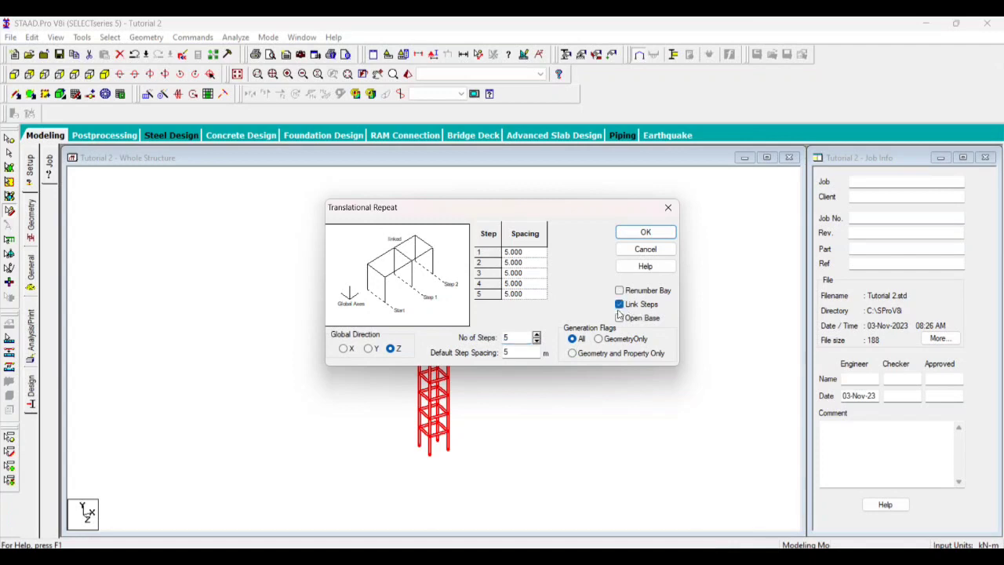
click(655, 233)
click(566, 323)
scroll(437, 450, up, 3)
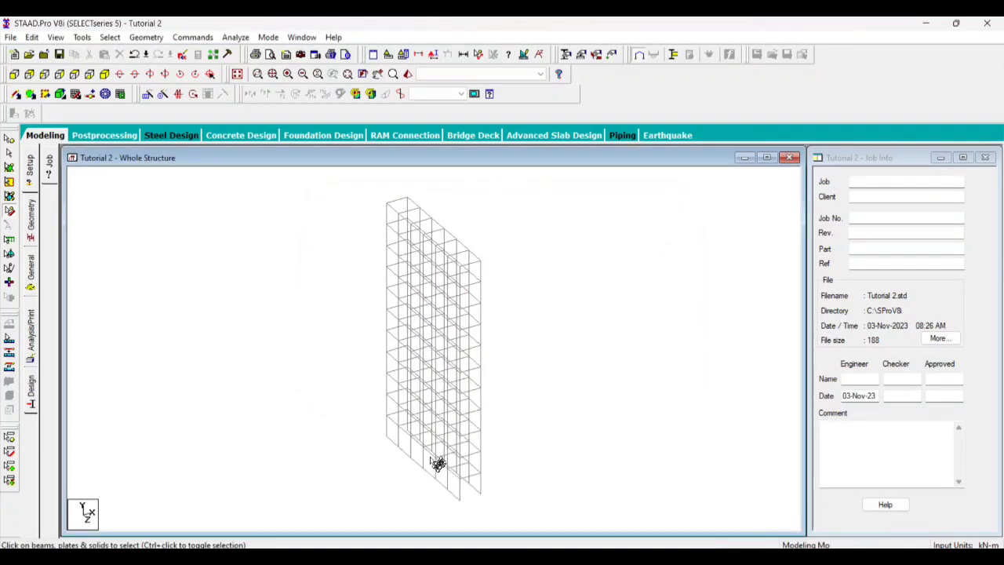
scroll(500, 434, down, 3)
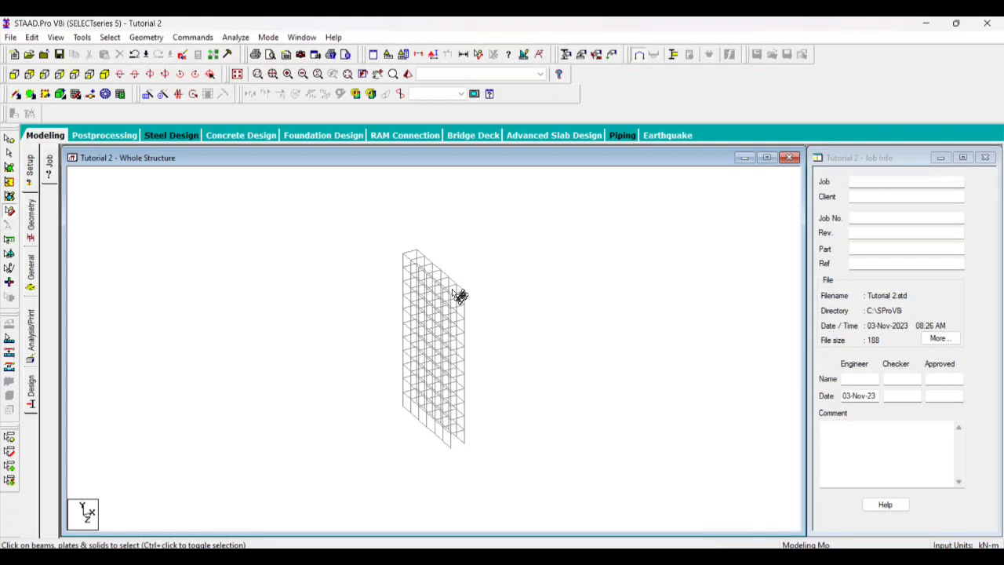
Select the whole frame block and translationally repeat it along X in 5 linked steps of 5 m
drag(358, 226, 567, 499)
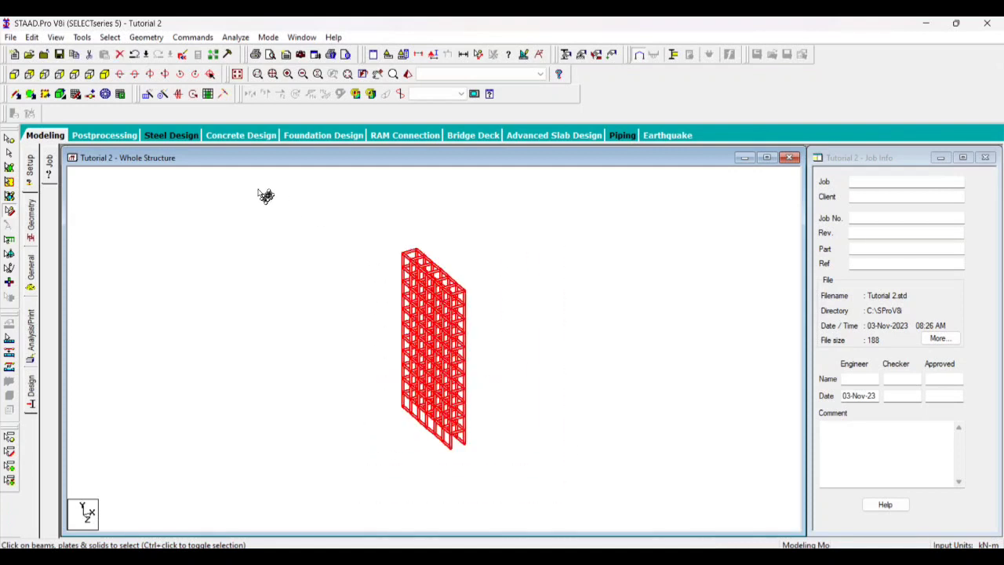
click(147, 93)
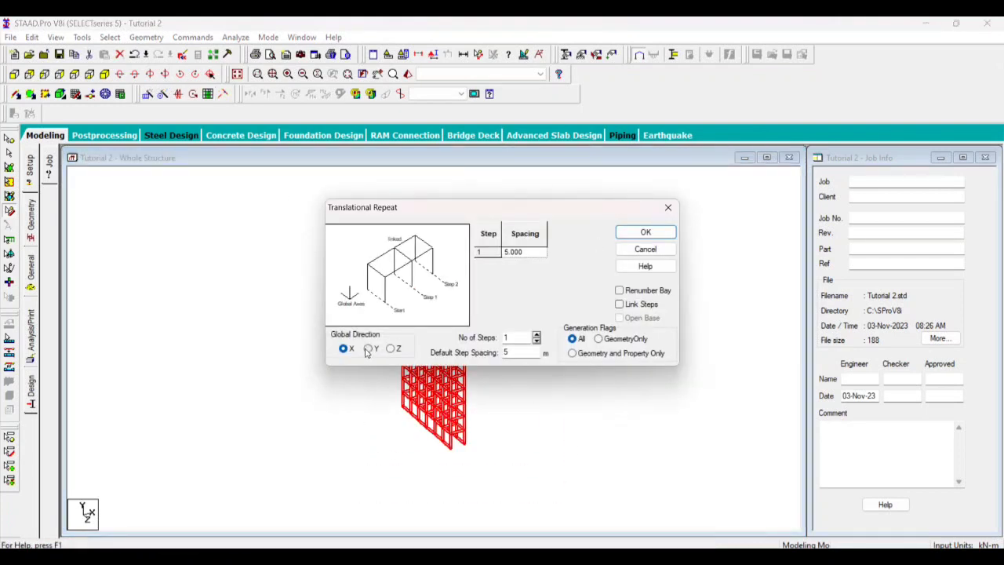
click(537, 334)
click(537, 334)
click(537, 334)
click(537, 334)
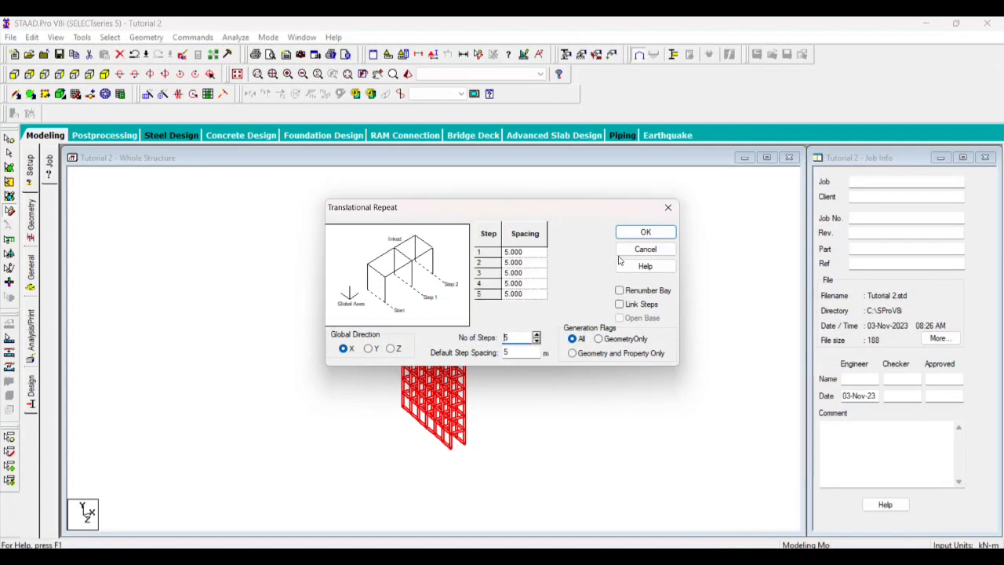
click(621, 304)
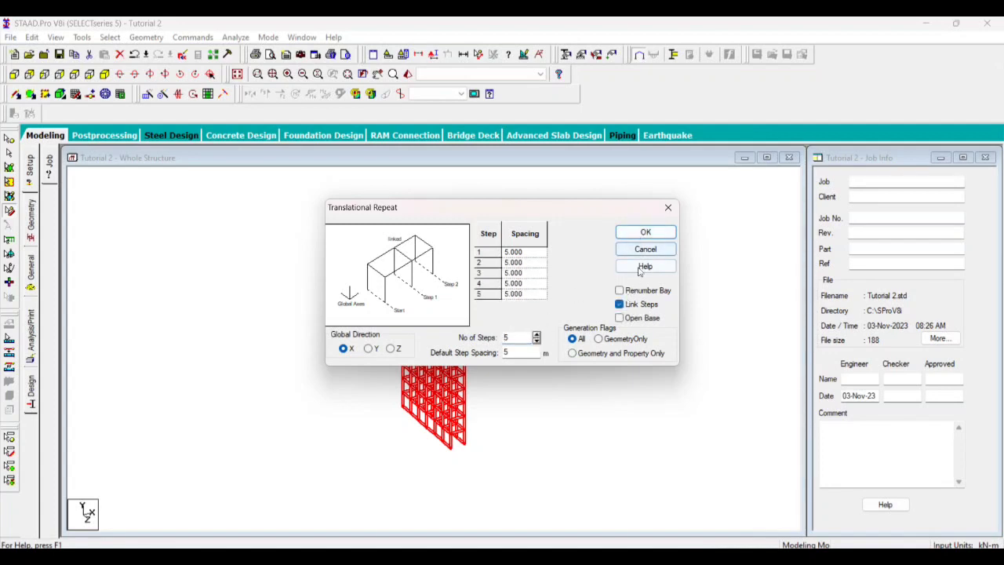
click(645, 232)
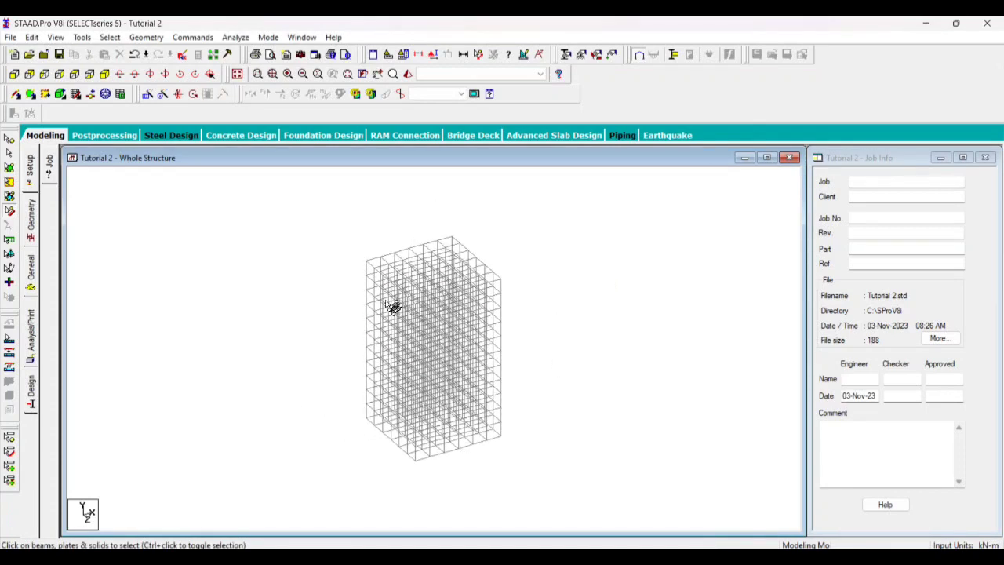
Start Snap Node/Beam to display the default linear grid on the multi-storey frame
click(75, 93)
scroll(382, 449, up, 2)
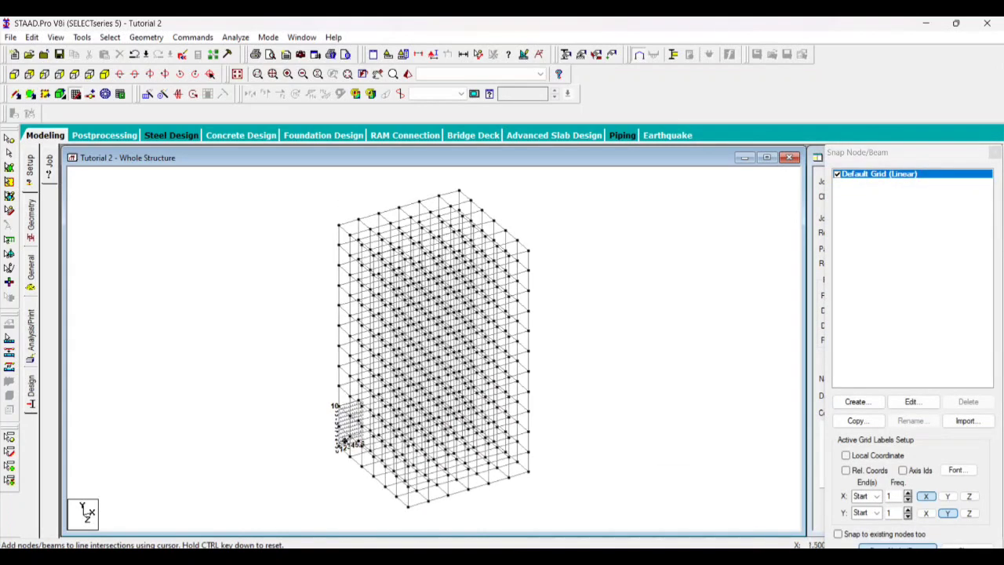
scroll(307, 448, down, 2)
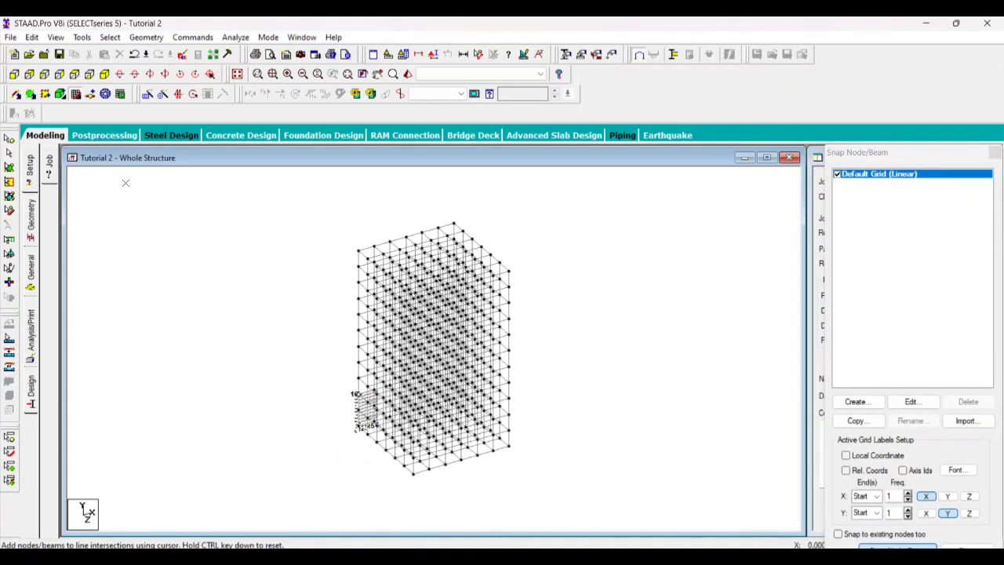
Delete the entire frame using the Geometry Cursor selection, and save the modified structure
click(9, 210)
drag(211, 196, 664, 518)
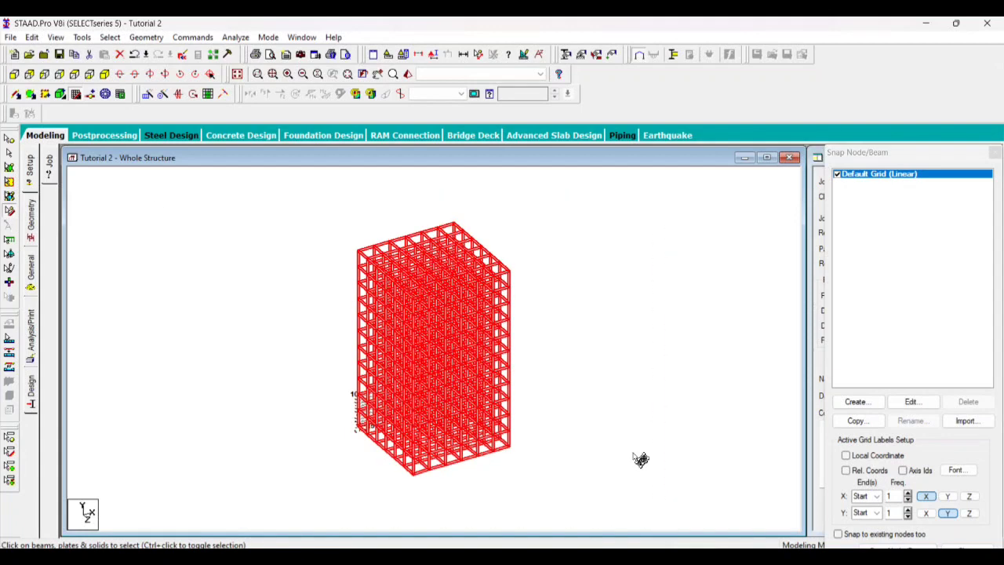
key(Delete)
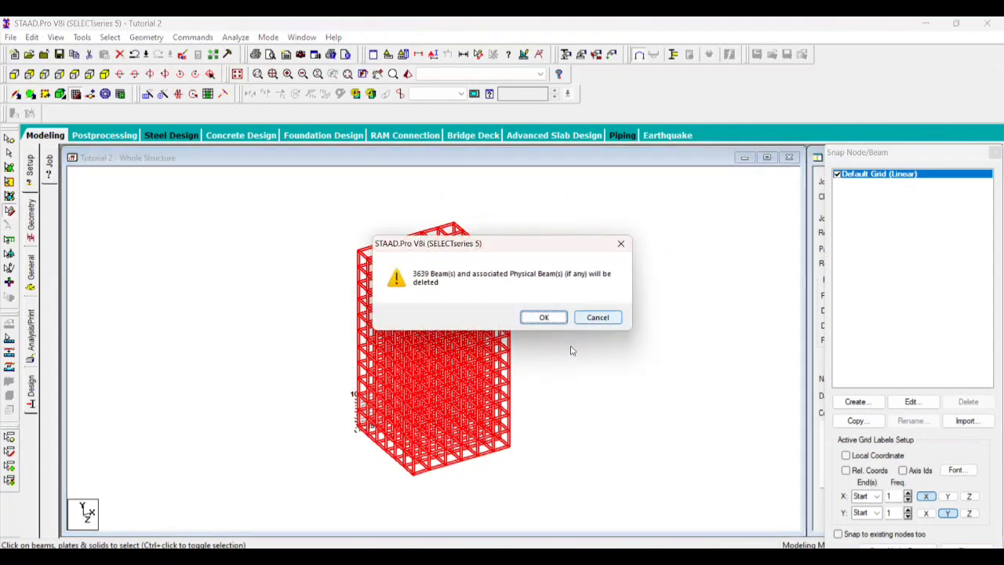
click(538, 319)
click(538, 318)
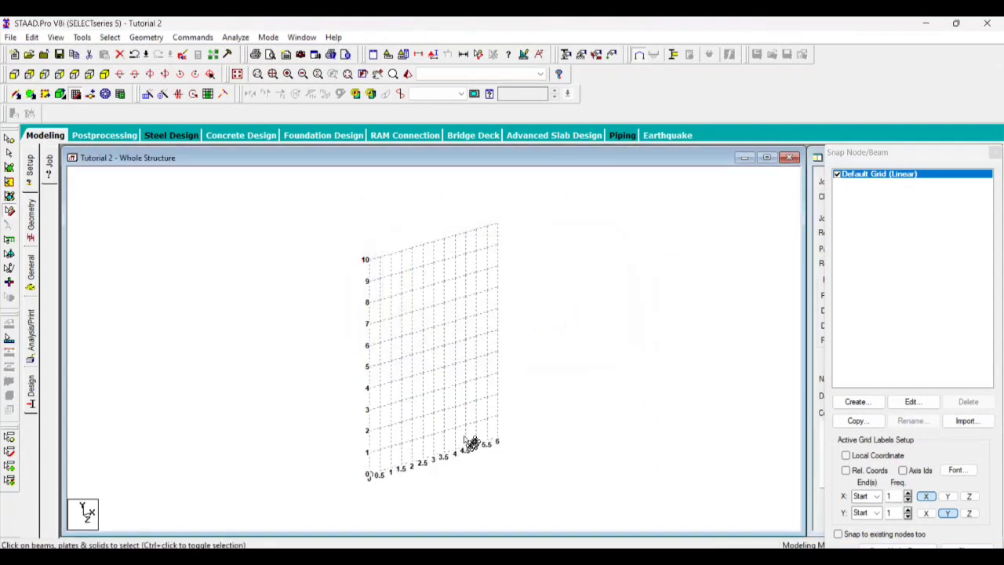
click(499, 315)
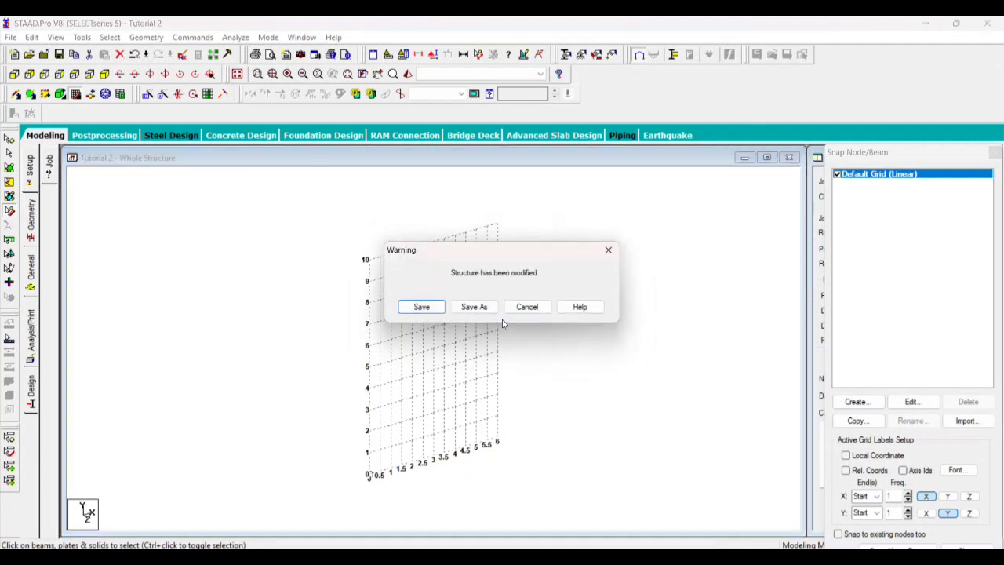
click(418, 307)
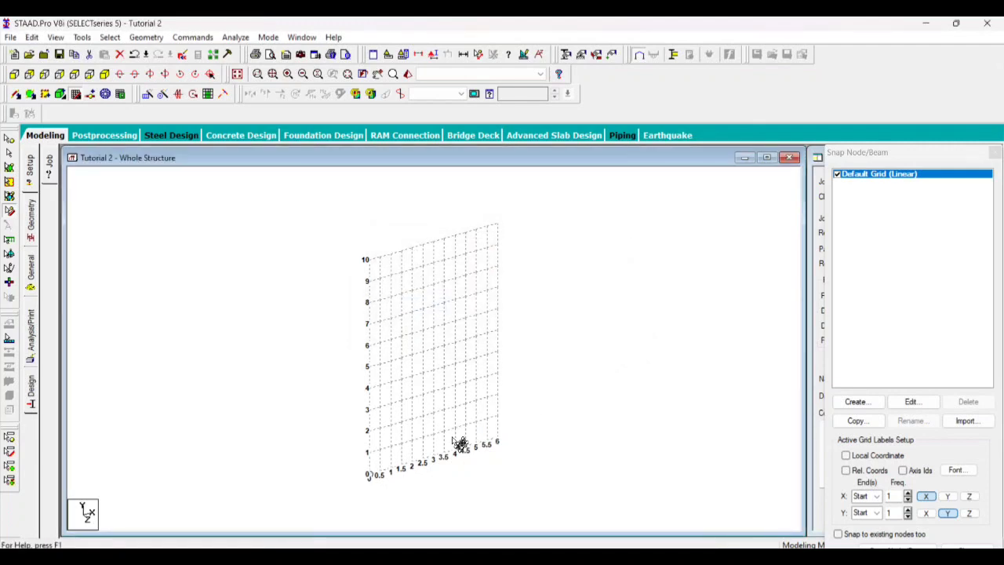
Examine the empty default linear grid and its axis labels at closer and wider zoom levels
scroll(454, 438, up, 3)
scroll(538, 436, down, 3)
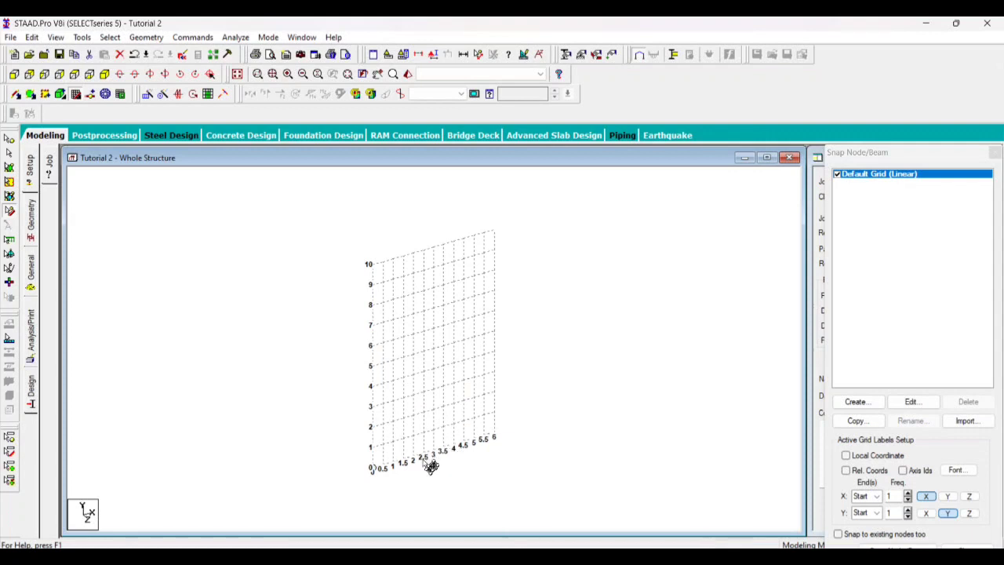
scroll(424, 463, up, 3)
scroll(448, 436, down, 3)
scroll(404, 465, up, 3)
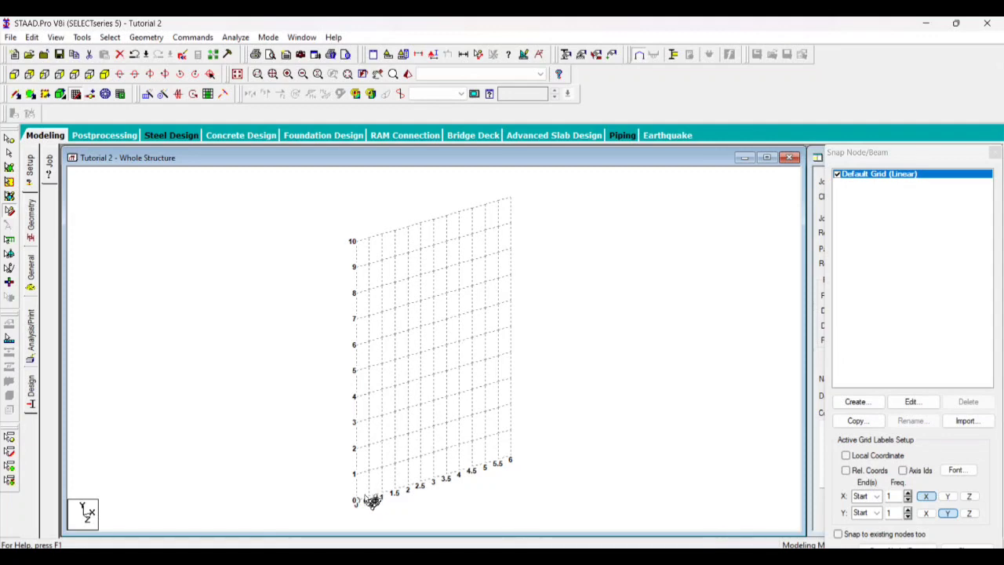
scroll(383, 512, up, 1)
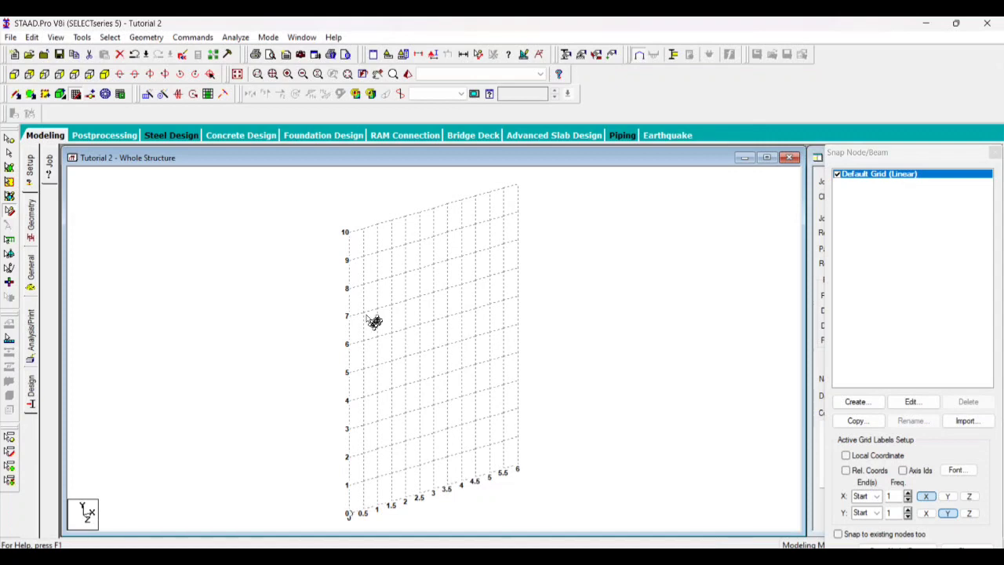
scroll(330, 252, down, 4)
scroll(424, 484, up, 1)
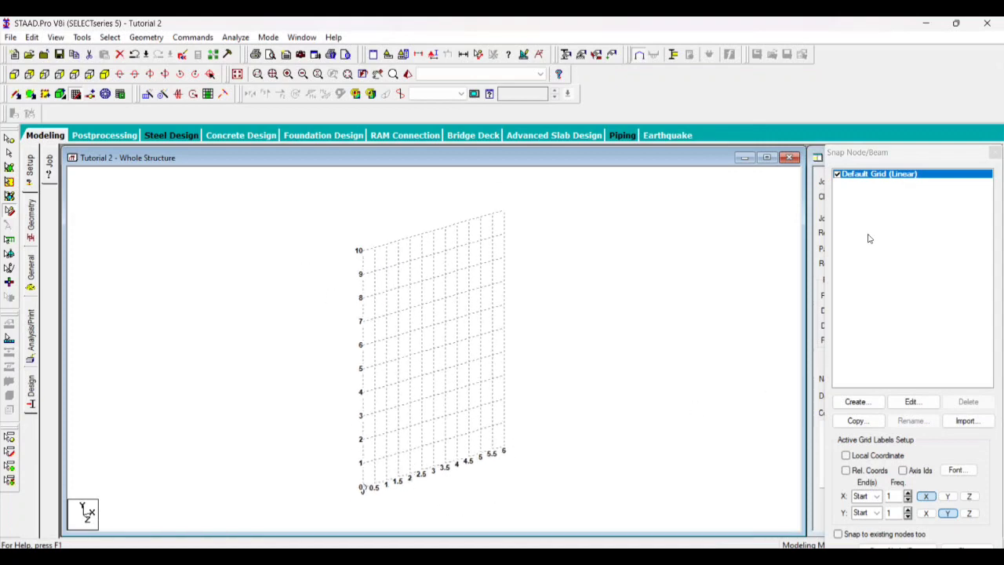
Close the Snap Node/Beam grid settings, then reopen them and reposition their window
drag(875, 153, 770, 75)
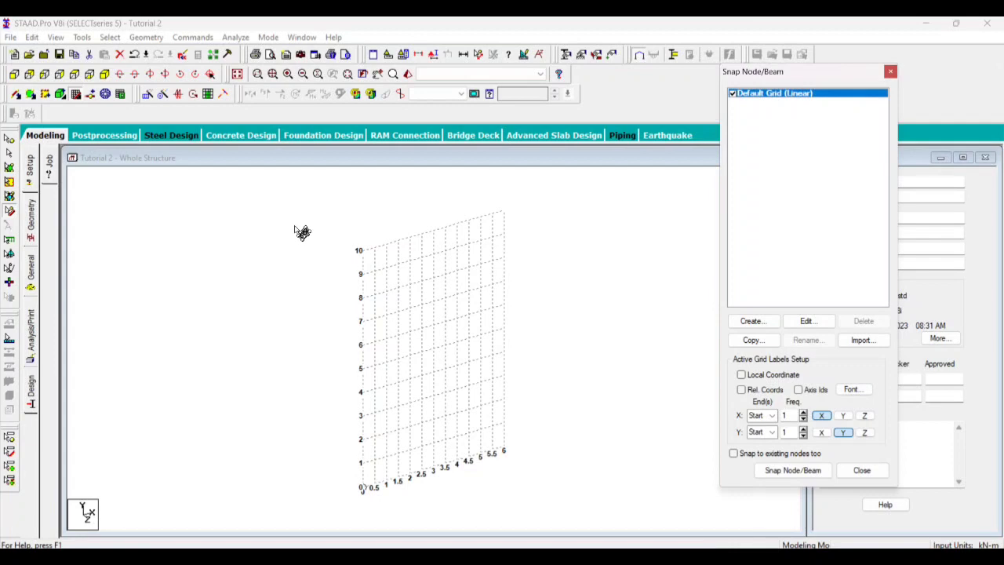
click(862, 470)
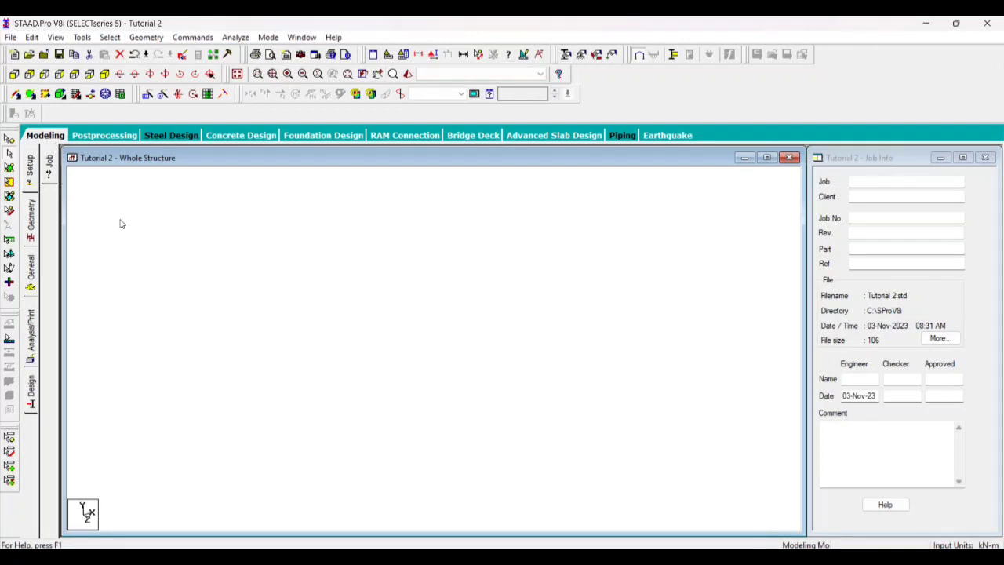
click(75, 93)
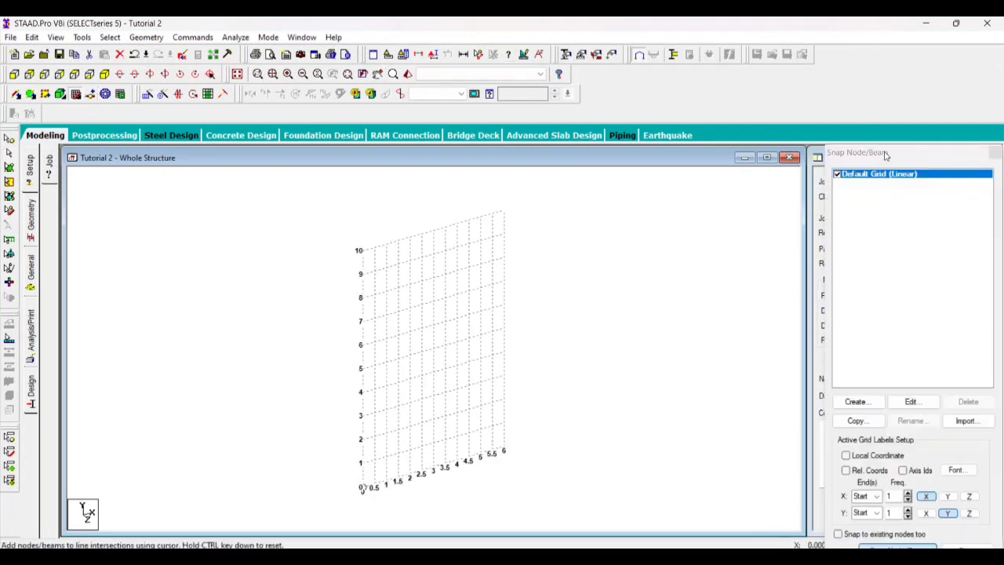
drag(886, 155, 855, 157)
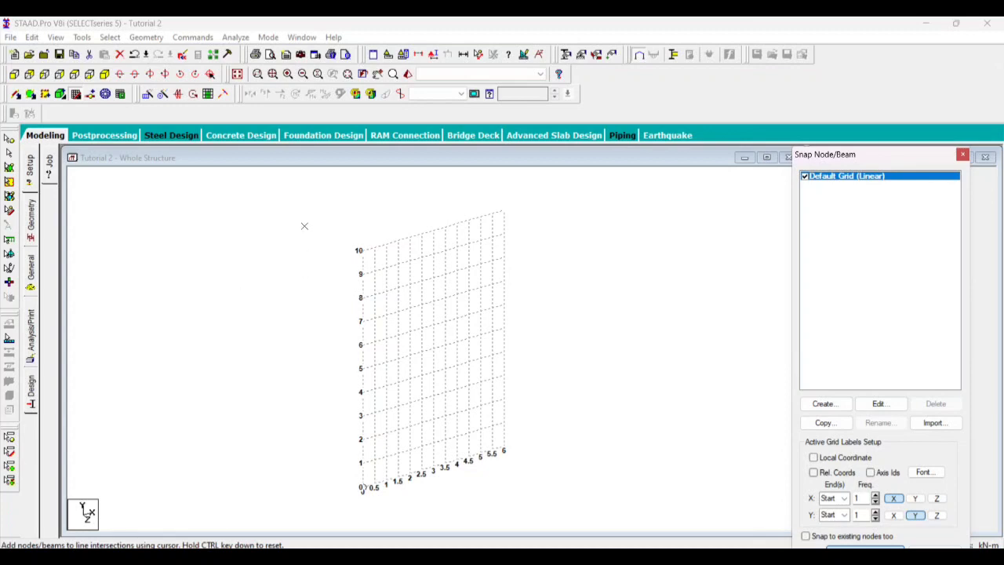
Run the Structure Wizard and set the prototype model type to Frame Models
click(146, 38)
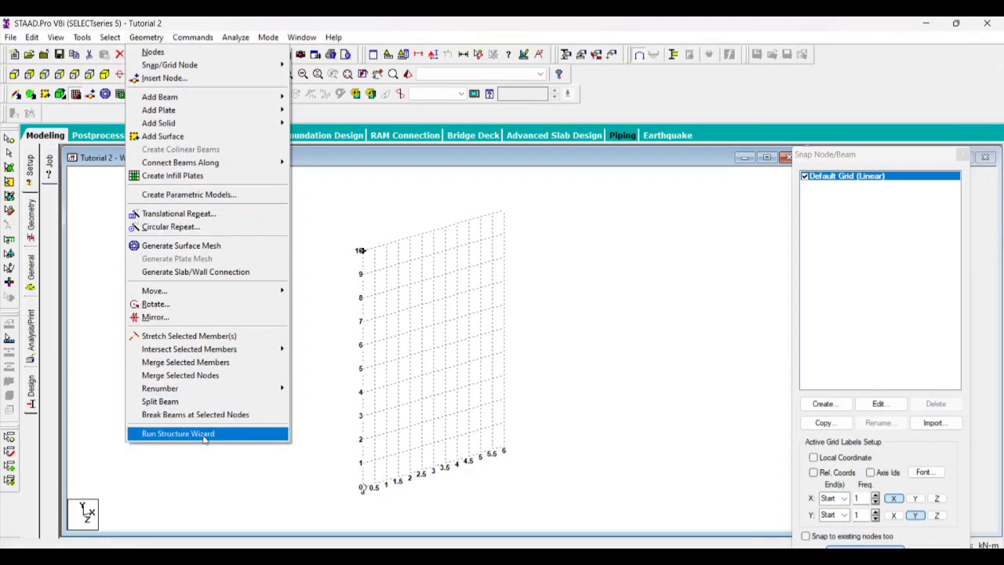
click(202, 433)
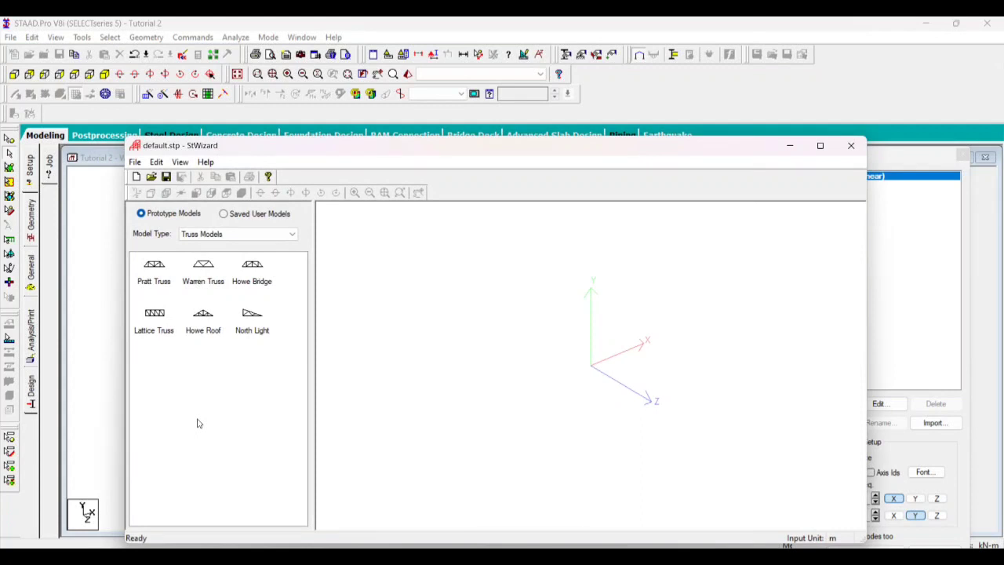
drag(266, 151, 209, 67)
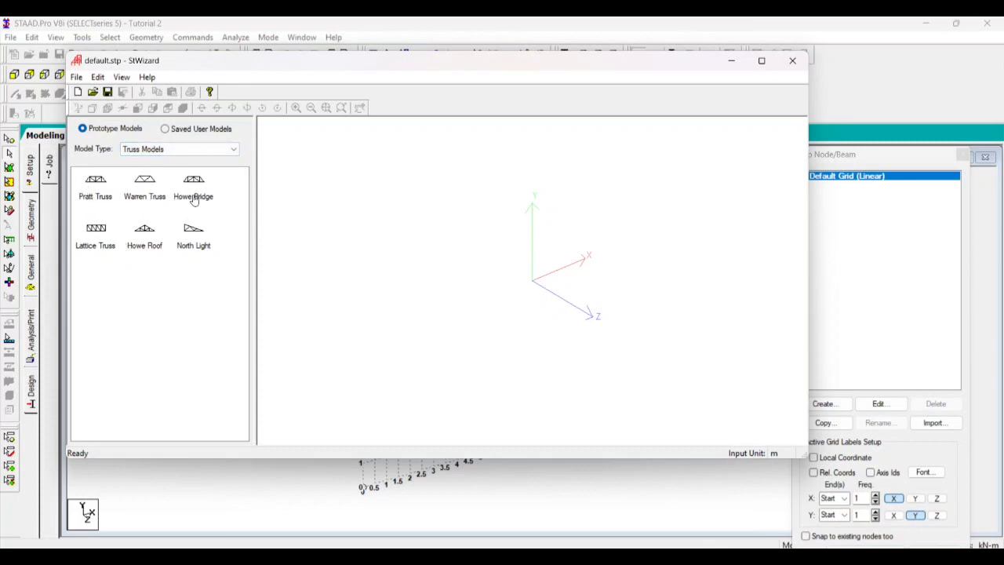
click(187, 151)
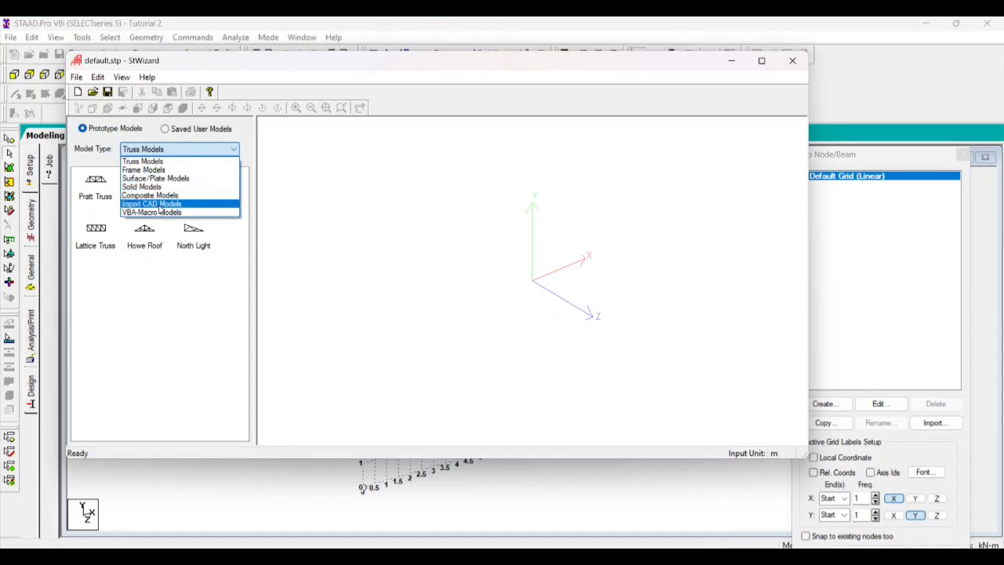
click(149, 169)
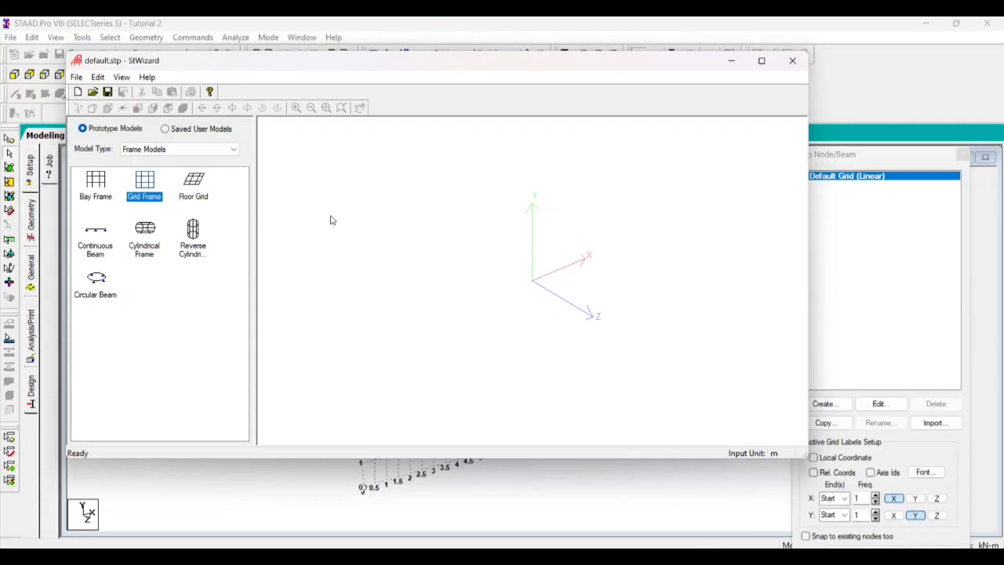
Generate a Bay Frame 12 m long, 15 m high and 12 m wide with 4, 5 and 4 bays, and merge it into the model
click(100, 185)
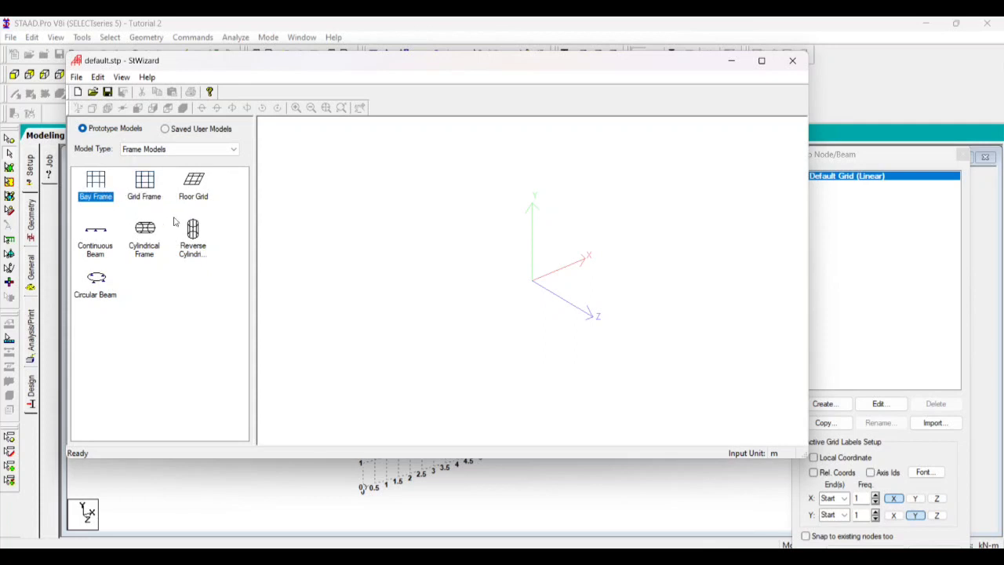
double_click(101, 189)
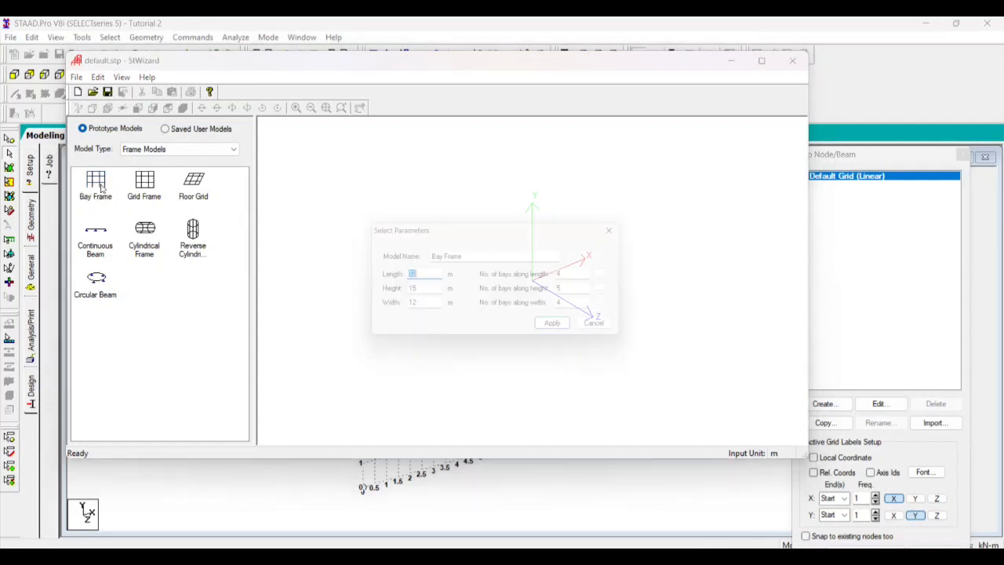
drag(421, 233, 382, 137)
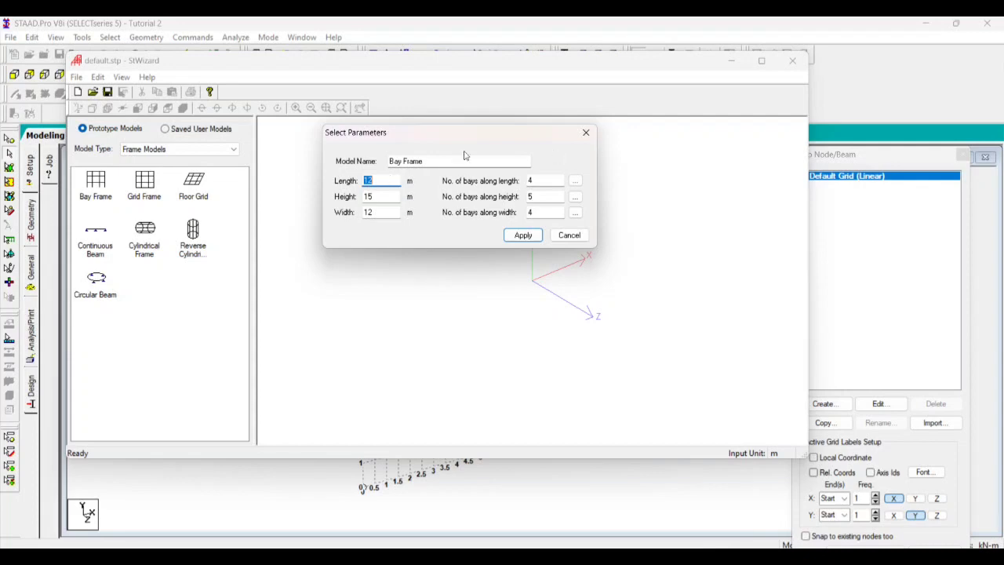
click(521, 235)
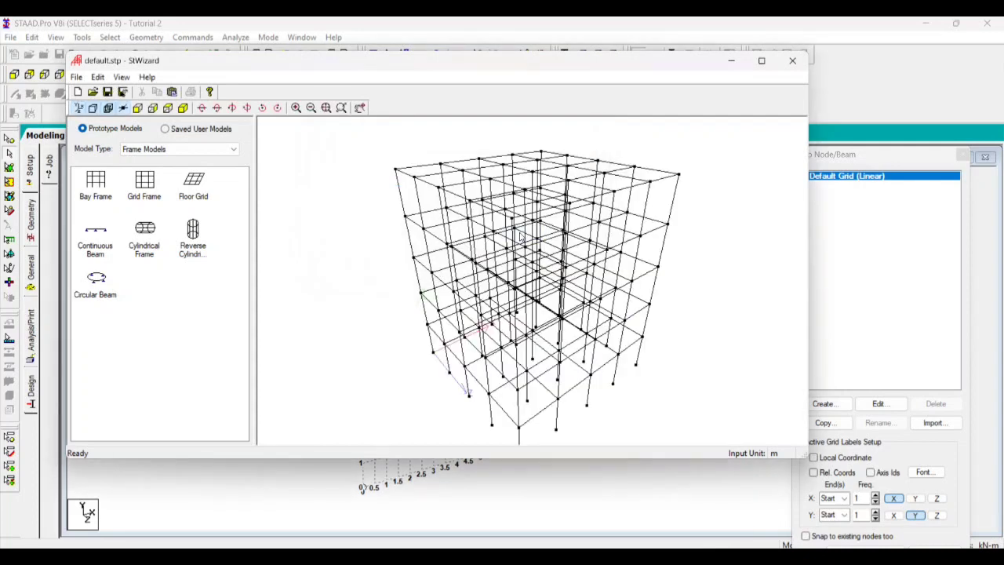
click(792, 61)
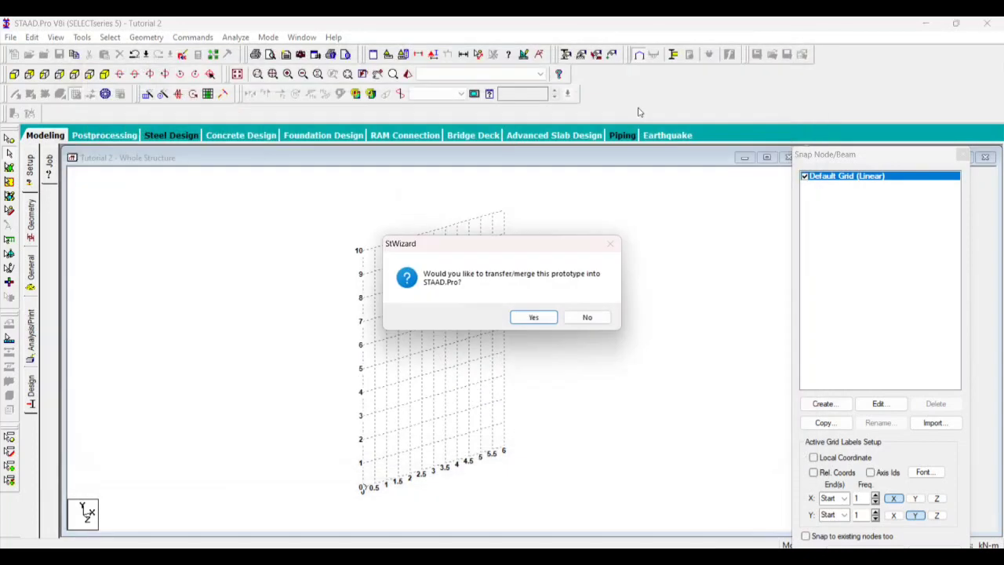
click(524, 318)
click(565, 233)
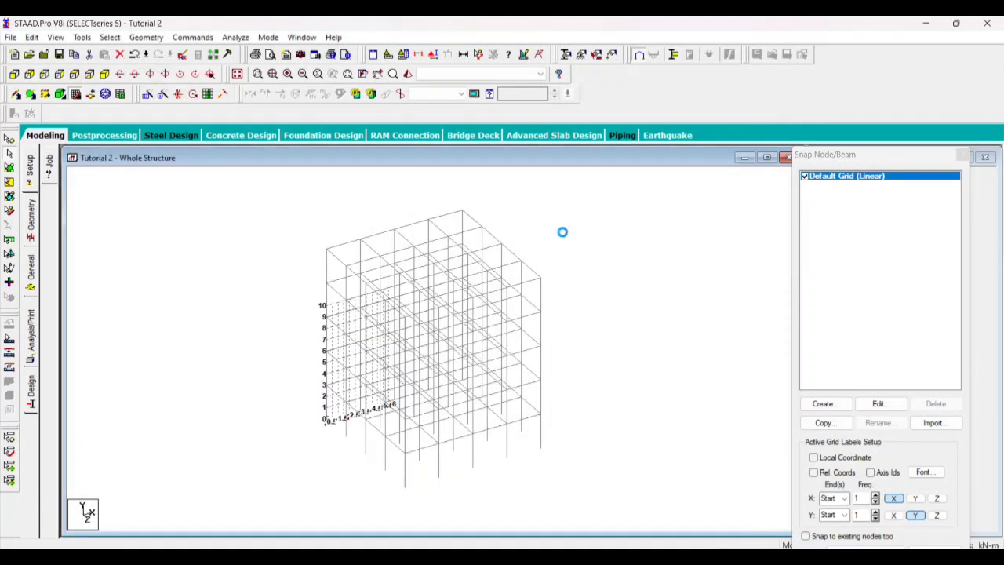
Close the snap grid settings and delete the entire merged bay frame together with its leftover nodes
click(79, 94)
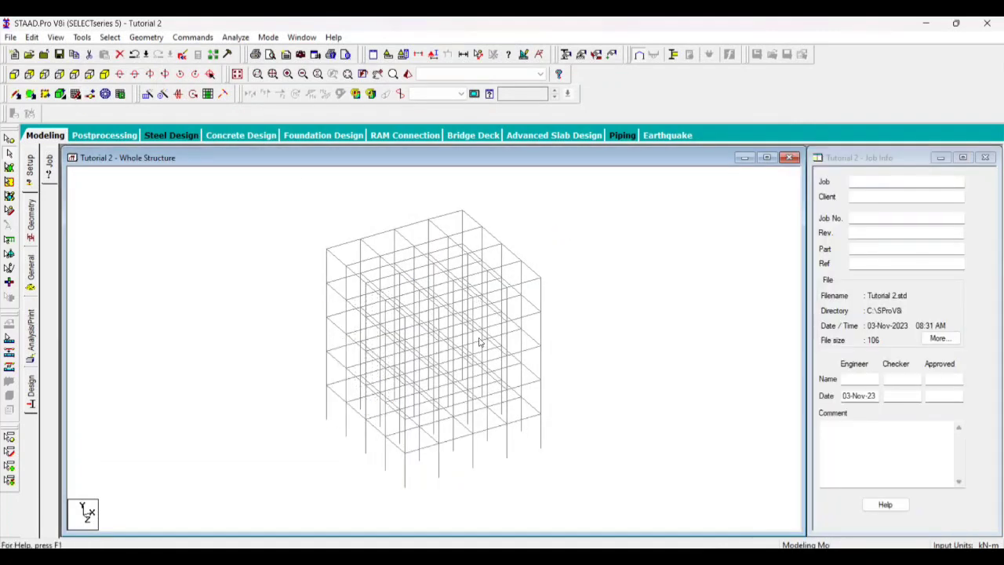
scroll(476, 342, up, 6)
scroll(438, 414, down, 9)
drag(180, 184, 656, 530)
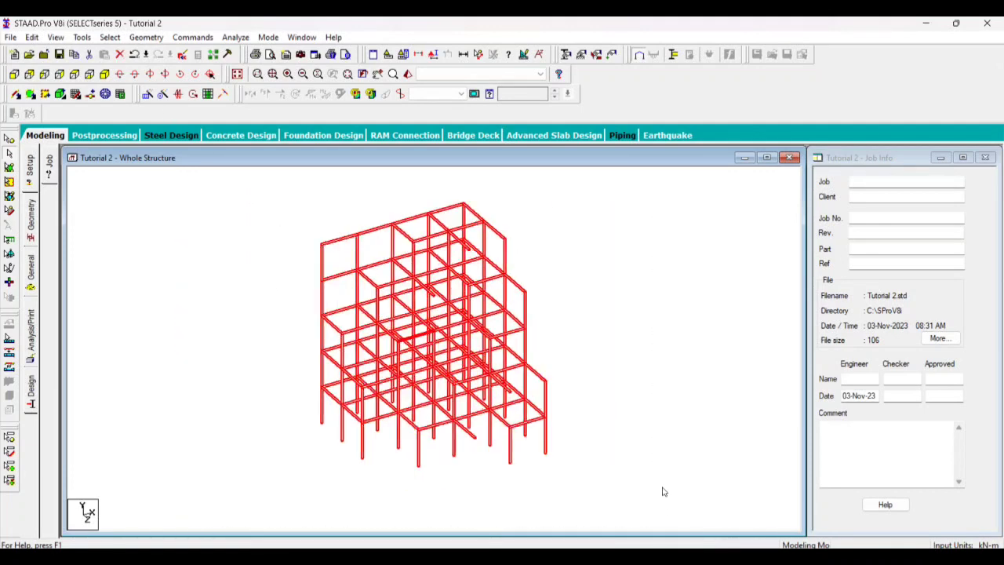
key(Delete)
click(540, 316)
click(536, 313)
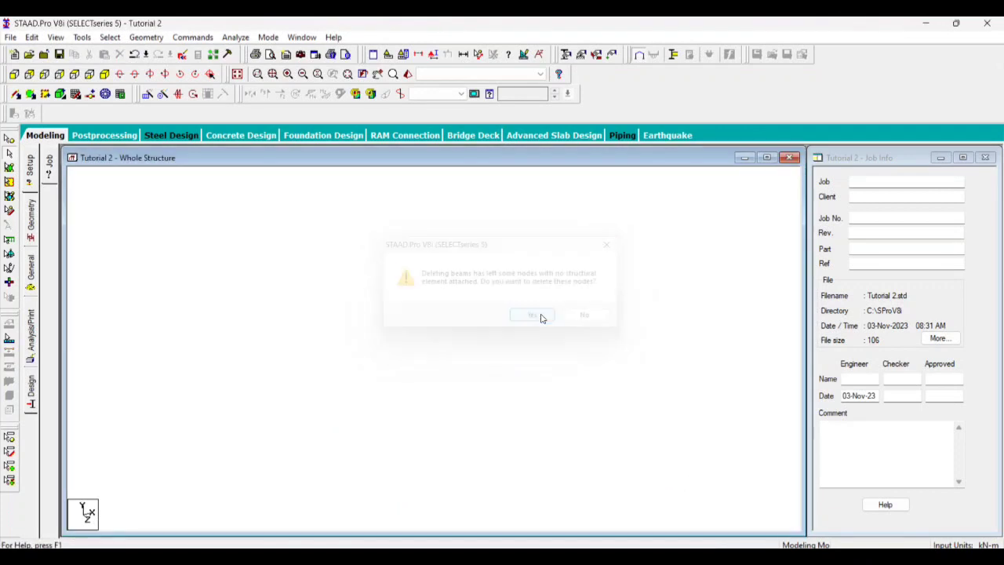
Run the Structure Wizard again, set the model type to Frame Models and open the Bay Frame parameters
click(146, 37)
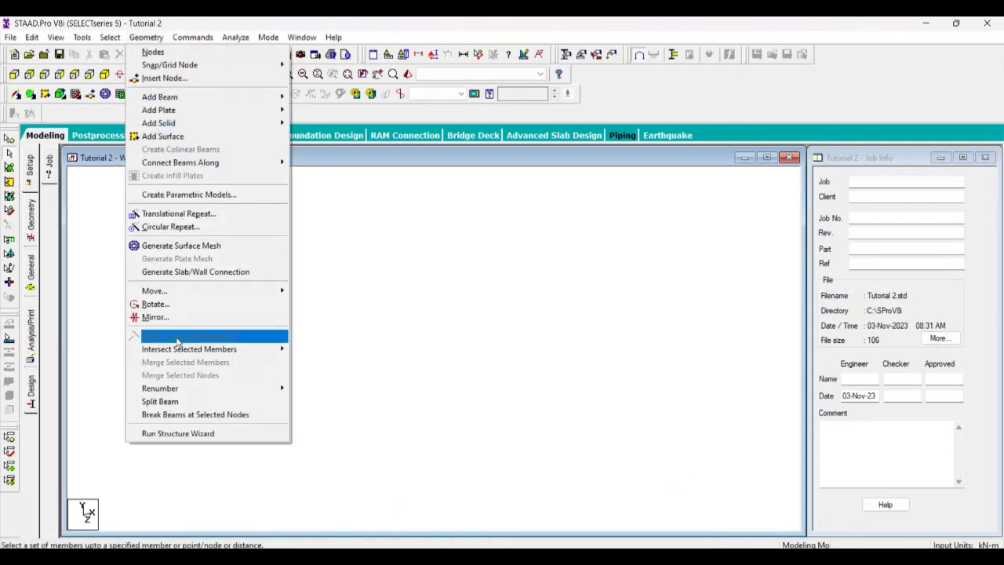
click(189, 433)
click(115, 133)
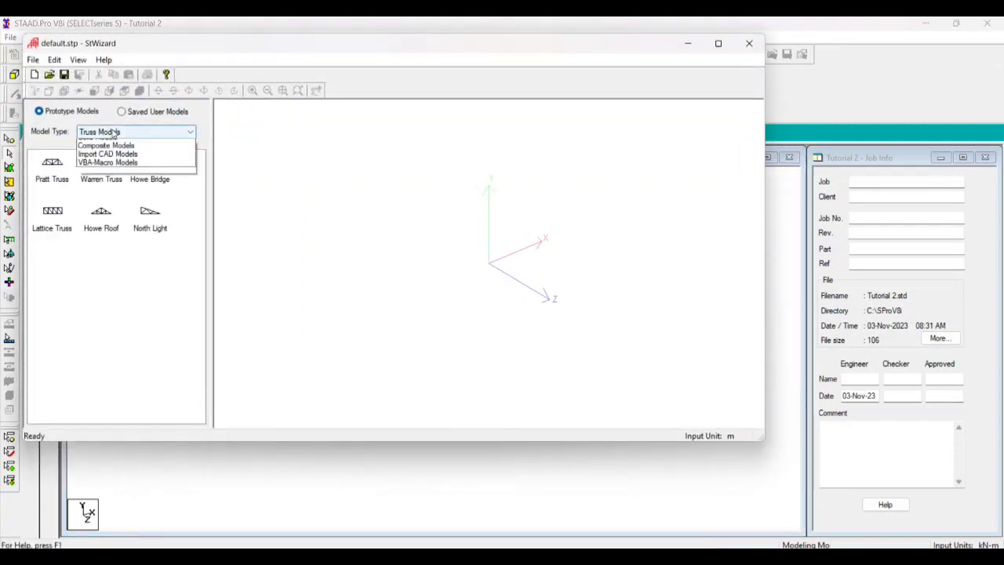
click(102, 147)
click(57, 176)
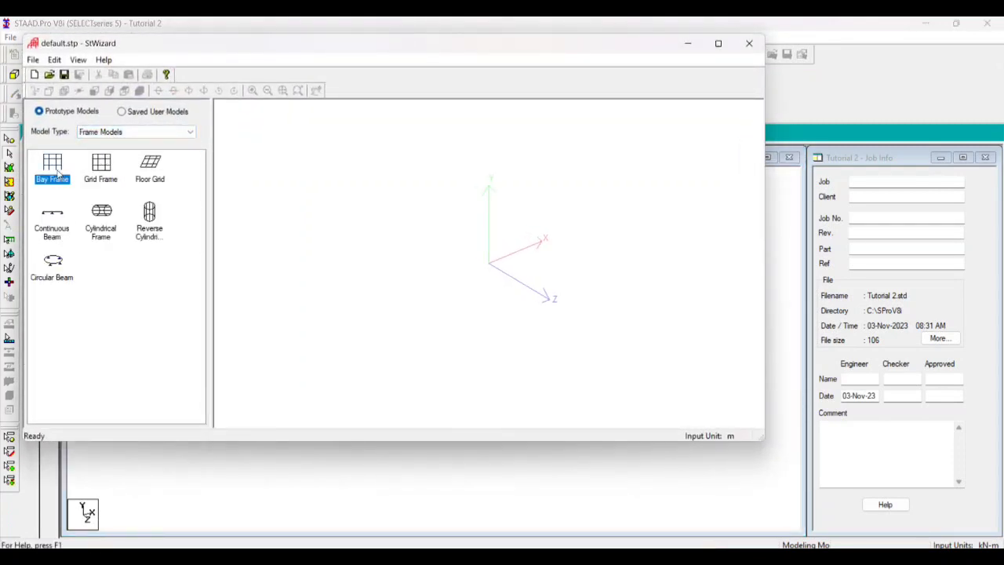
double_click(58, 173)
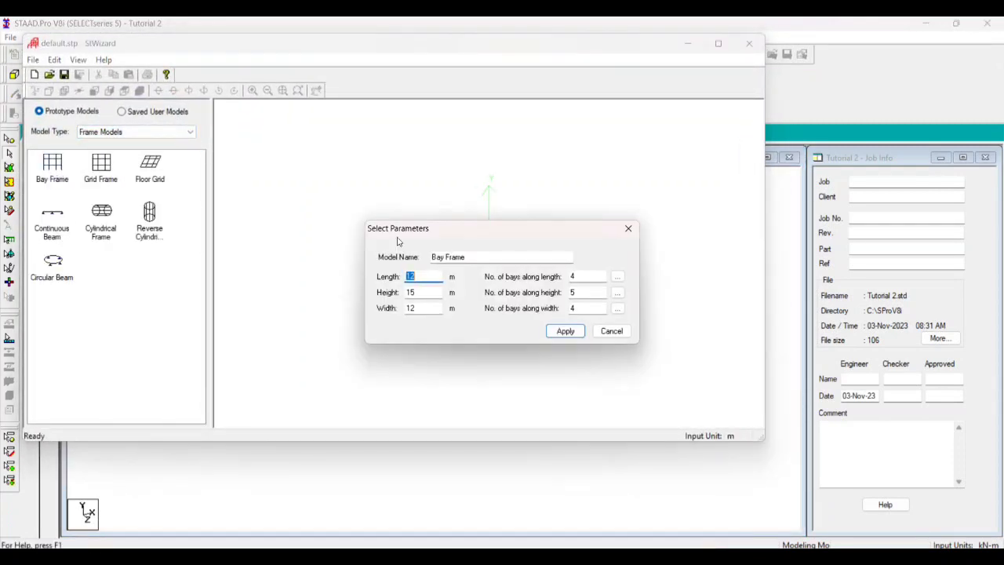
Generate the bay frame with 3 bays along length, 10 along height and 3 along width, keeping the default overall dimensions
double_click(579, 276)
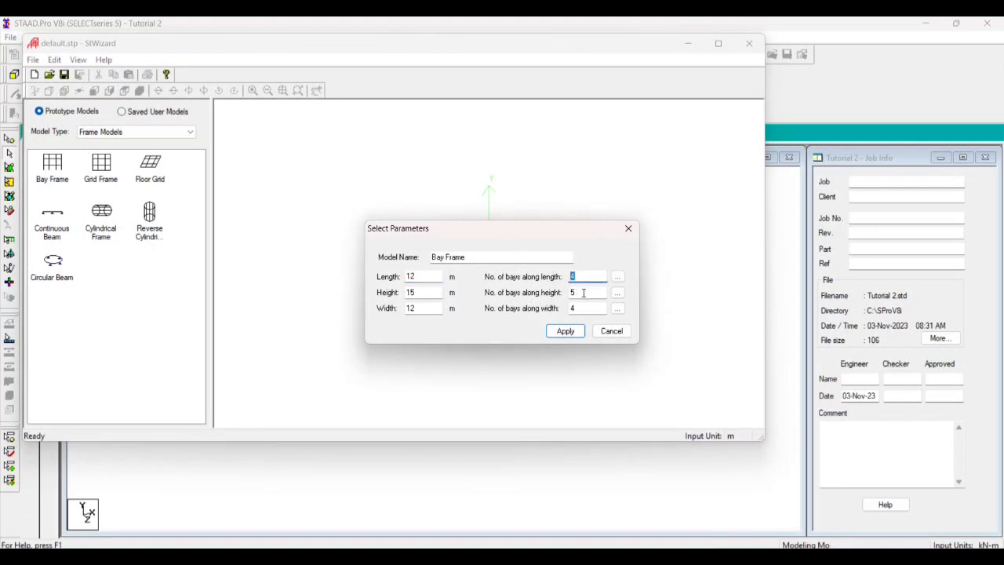
double_click(584, 293)
text(10)
double_click(576, 277)
double_click(579, 308)
text(3)
click(571, 332)
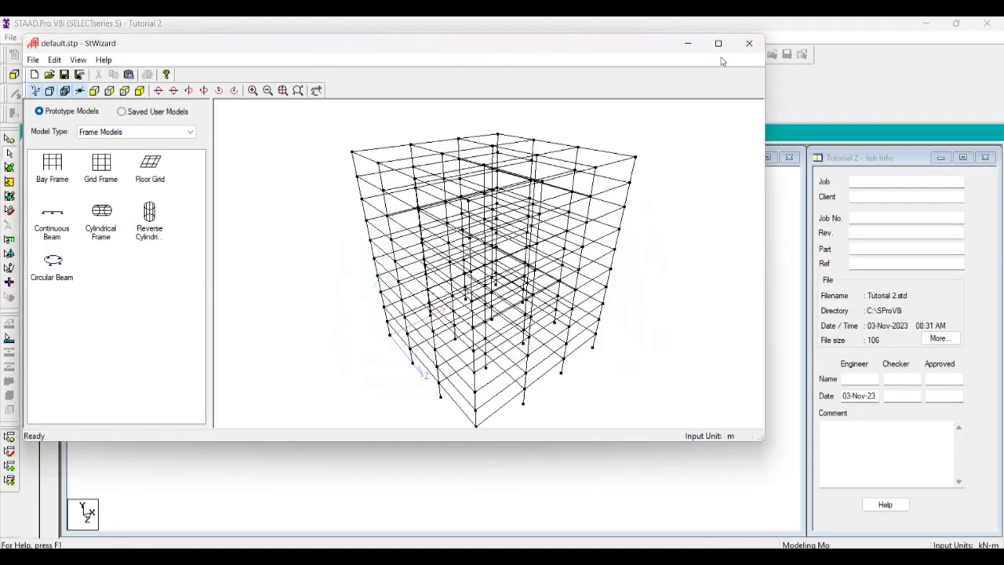
Transfer the bay frame prototype into the structure with X, Y and Z offsets of 0 m
click(749, 43)
click(535, 318)
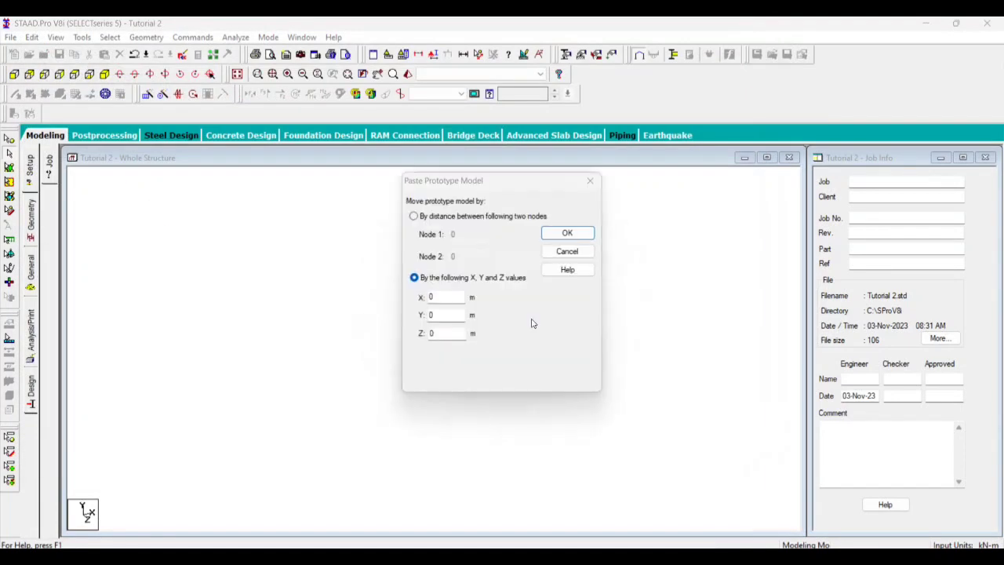
click(561, 236)
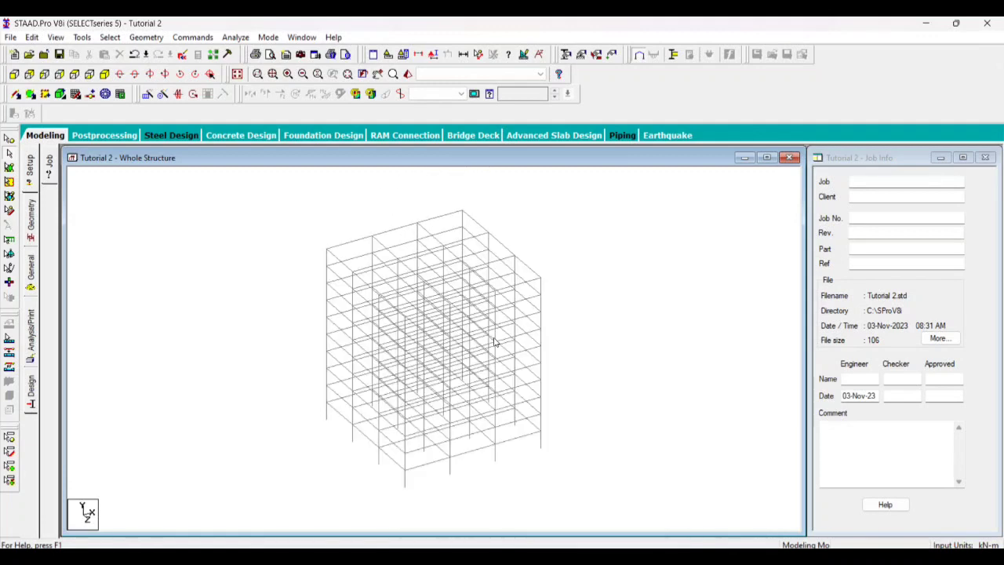
Examine the merged bay frame's storeys and bays at closer and wider zoom levels
scroll(379, 488, up, 4)
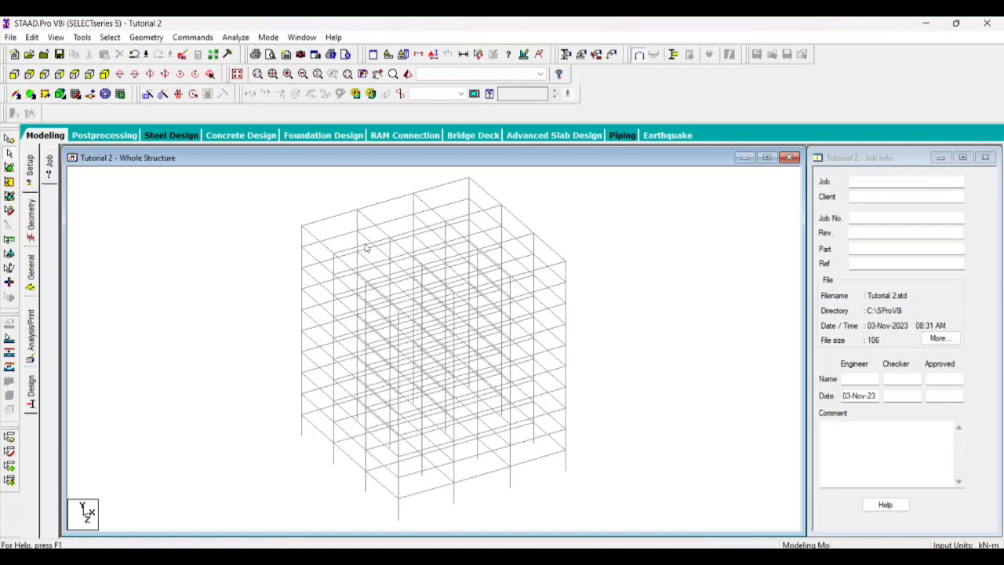
scroll(415, 247, up, 4)
scroll(403, 240, down, 11)
scroll(453, 290, up, 6)
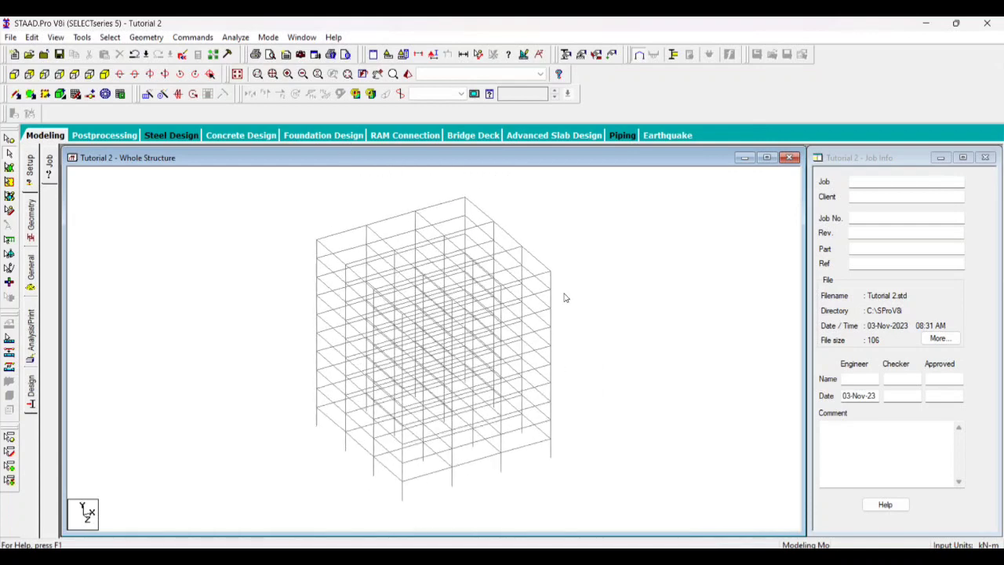
scroll(568, 297, down, 3)
scroll(377, 278, up, 3)
scroll(265, 252, down, 3)
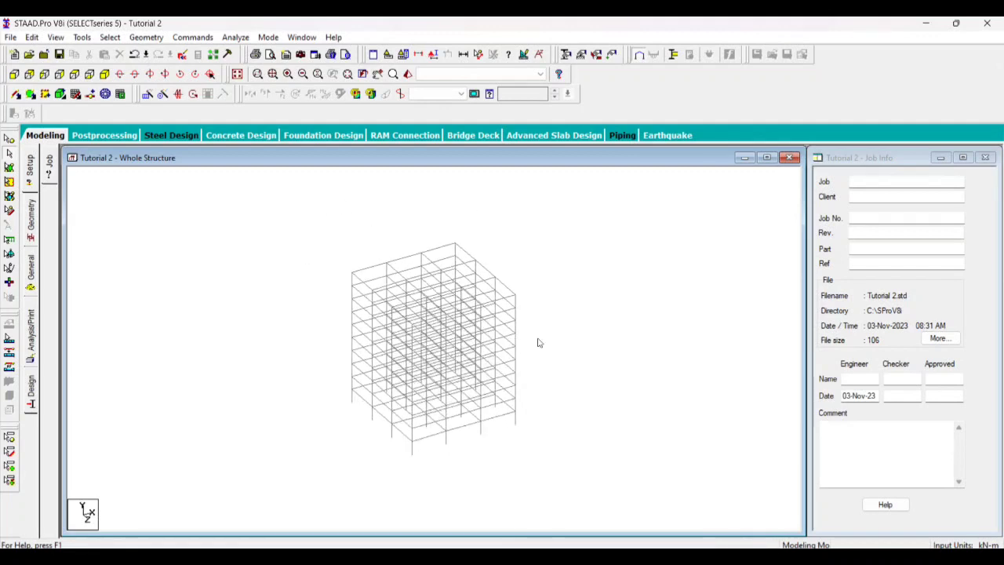
scroll(539, 342, up, 3)
scroll(679, 317, down, 2)
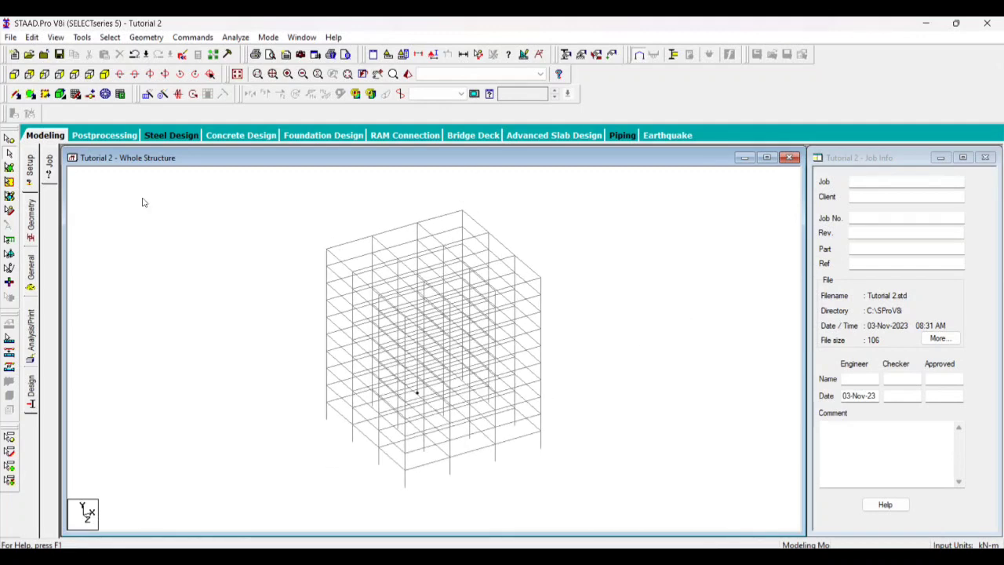
Inspect the frame in elevation from +Z, -Z and +X, then in the isometric view
click(16, 73)
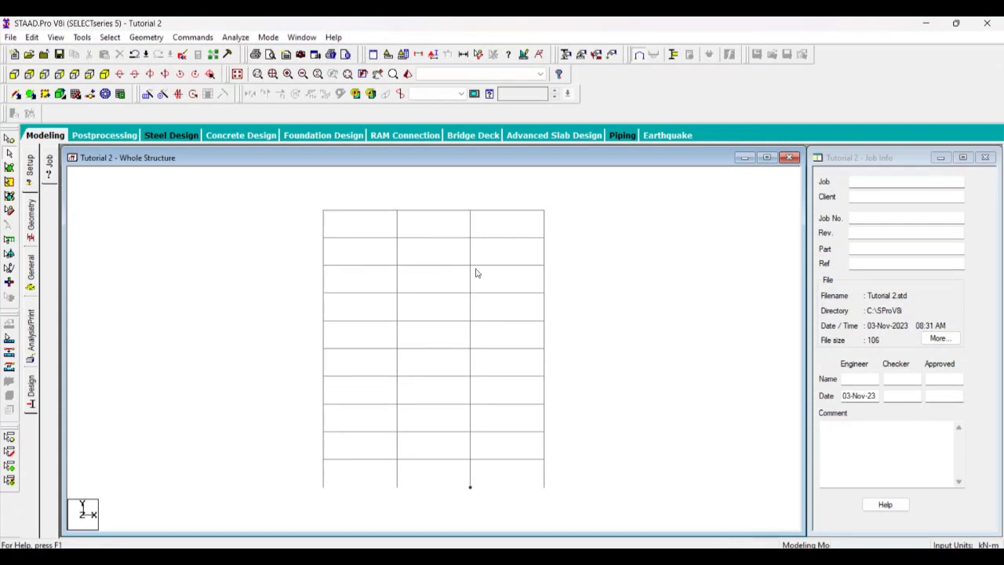
click(29, 74)
click(59, 73)
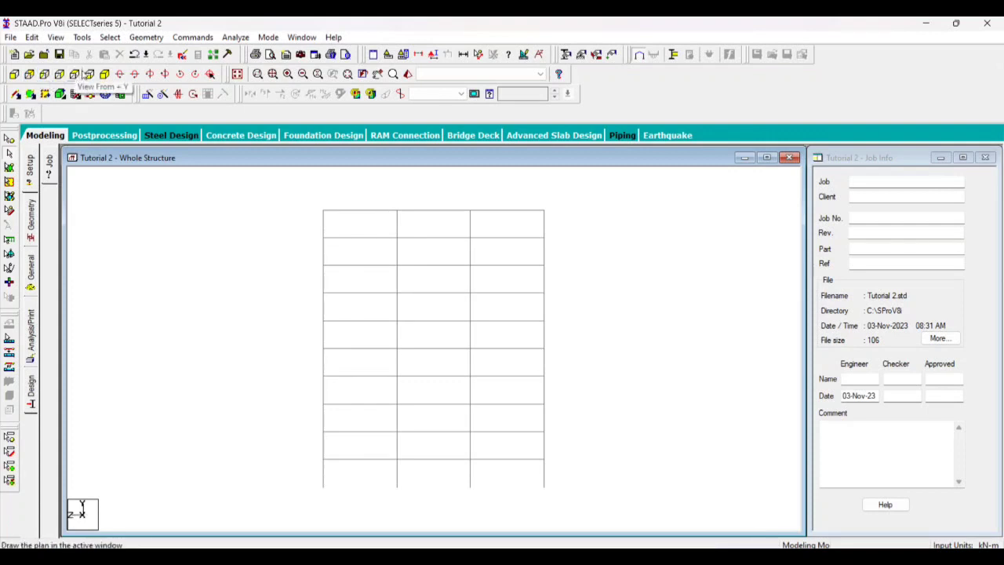
click(104, 74)
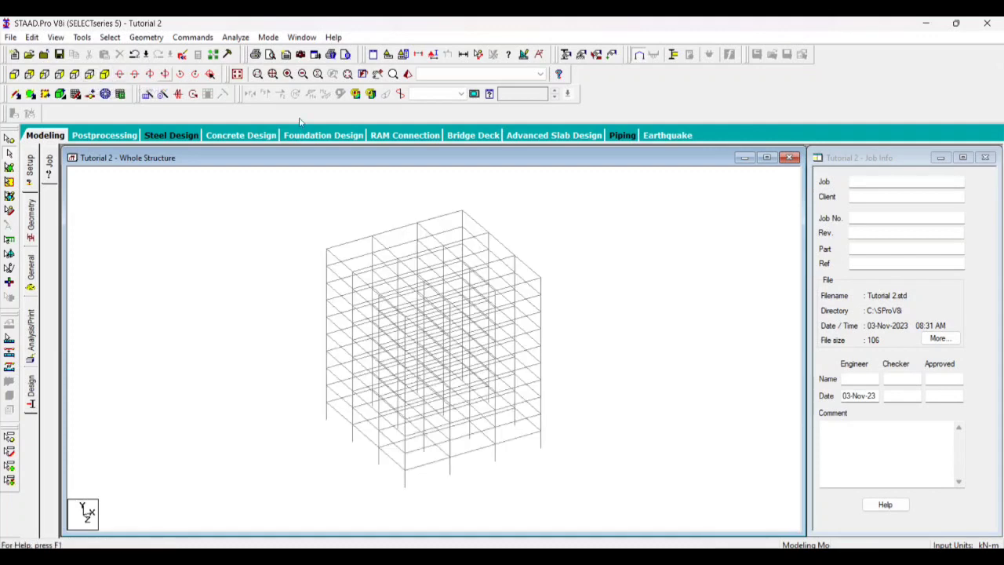
scroll(477, 336, up, 2)
scroll(477, 336, down, 1)
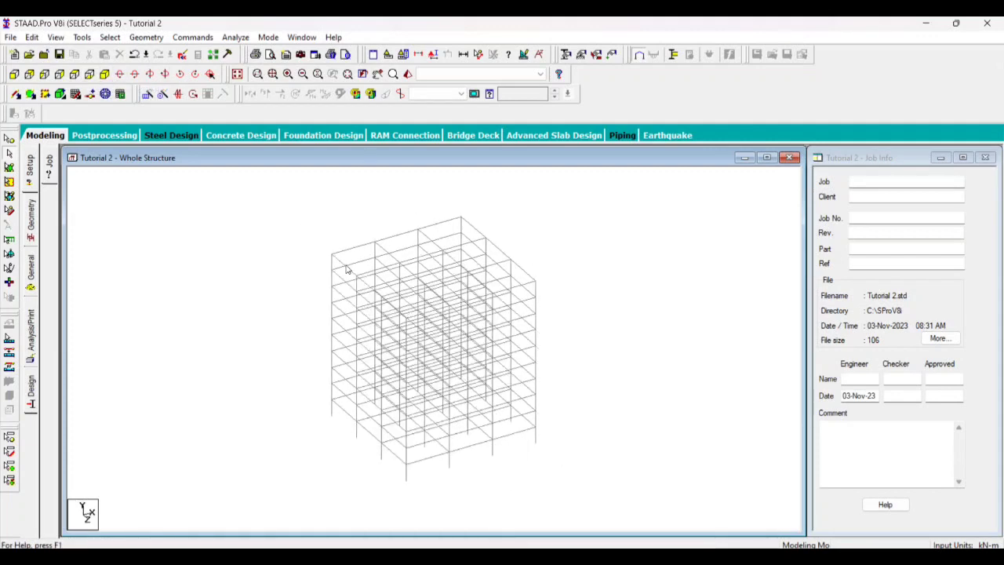
scroll(353, 330, up, 1)
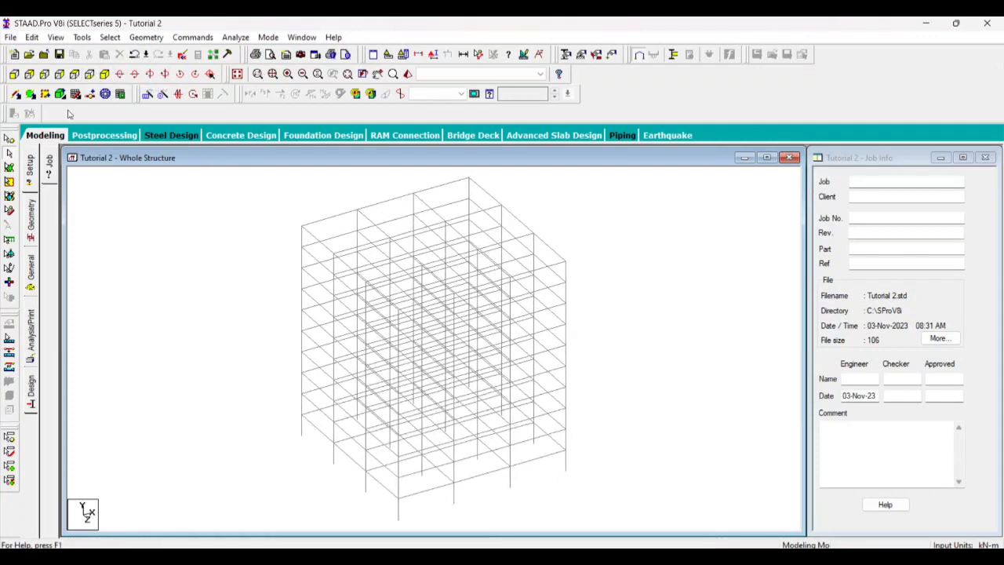
Select the horizontal beams of the top four floor levels in the +Z elevation and delete them, leaving the columns
click(16, 75)
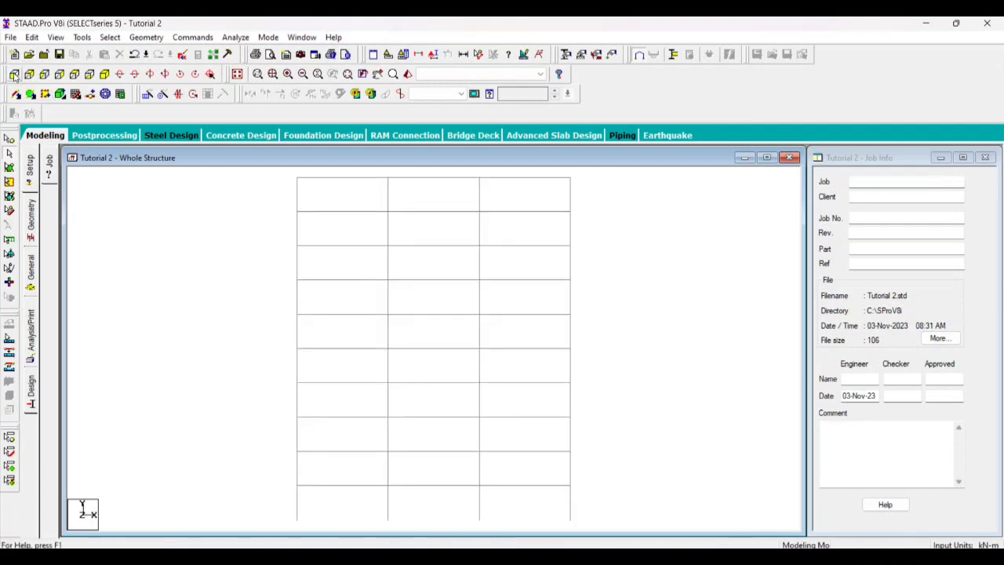
scroll(236, 316, up, 1)
scroll(236, 317, down, 1)
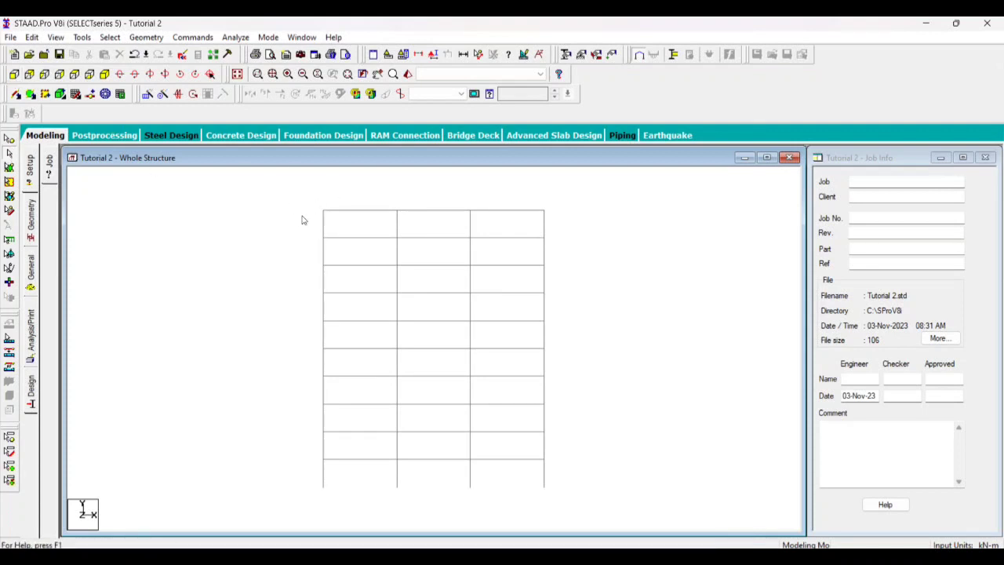
drag(307, 201, 561, 218)
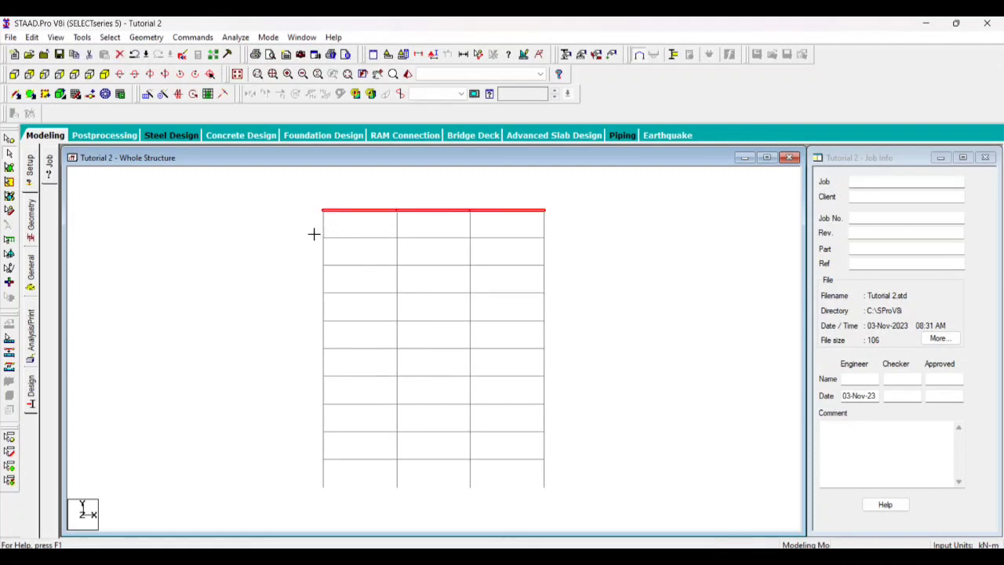
ctrl+drag(314, 233, 565, 244)
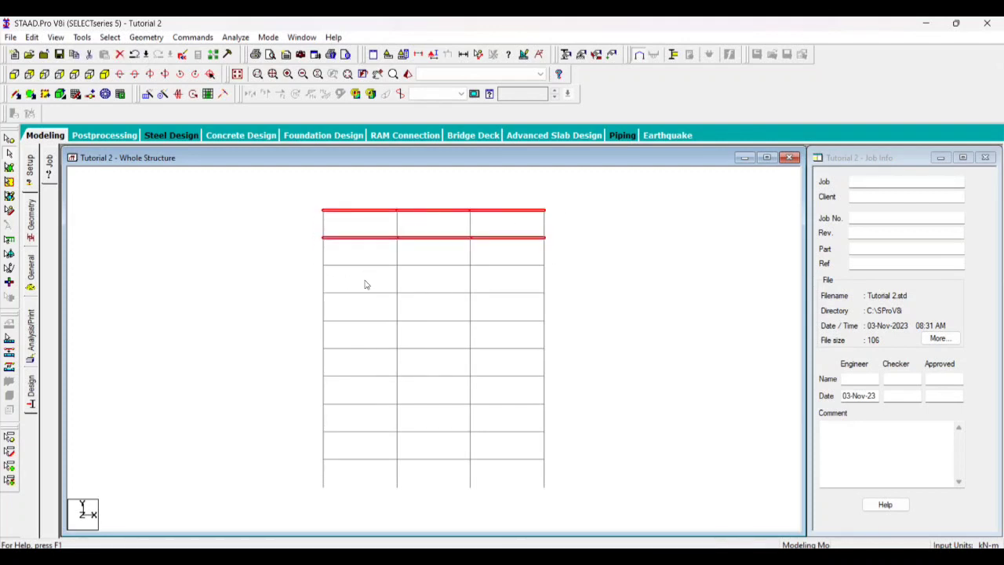
ctrl+drag(318, 262, 557, 272)
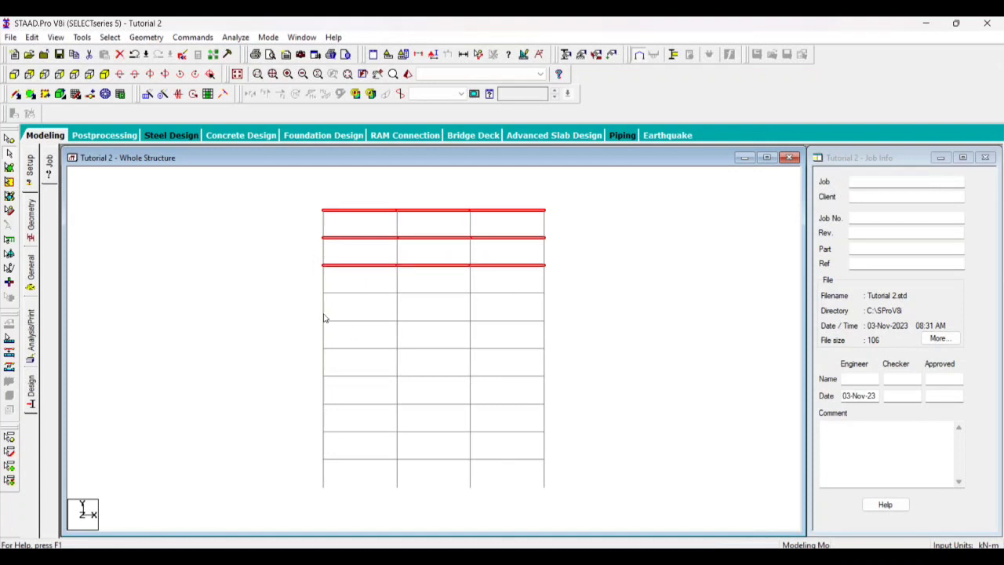
ctrl+drag(319, 288, 554, 297)
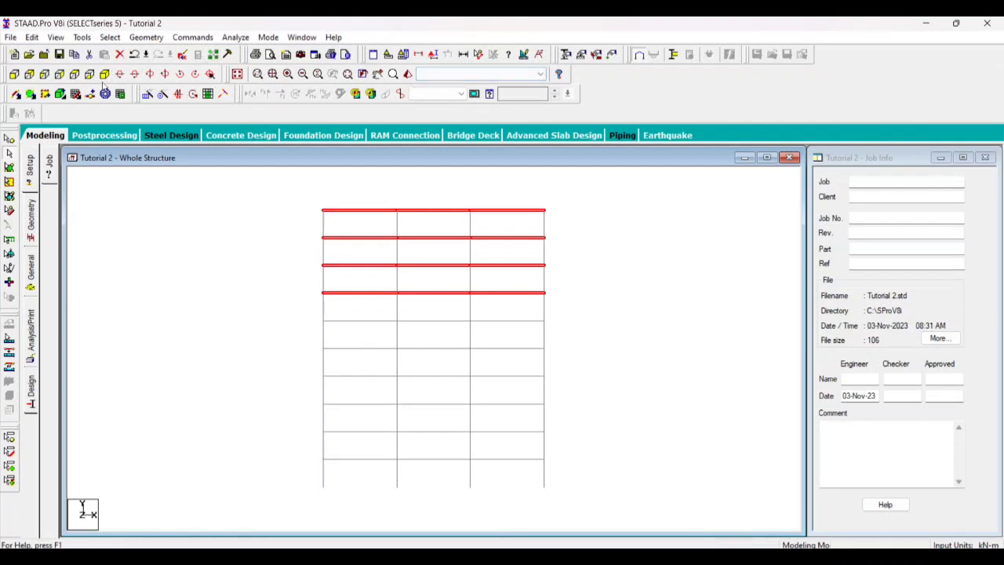
click(103, 74)
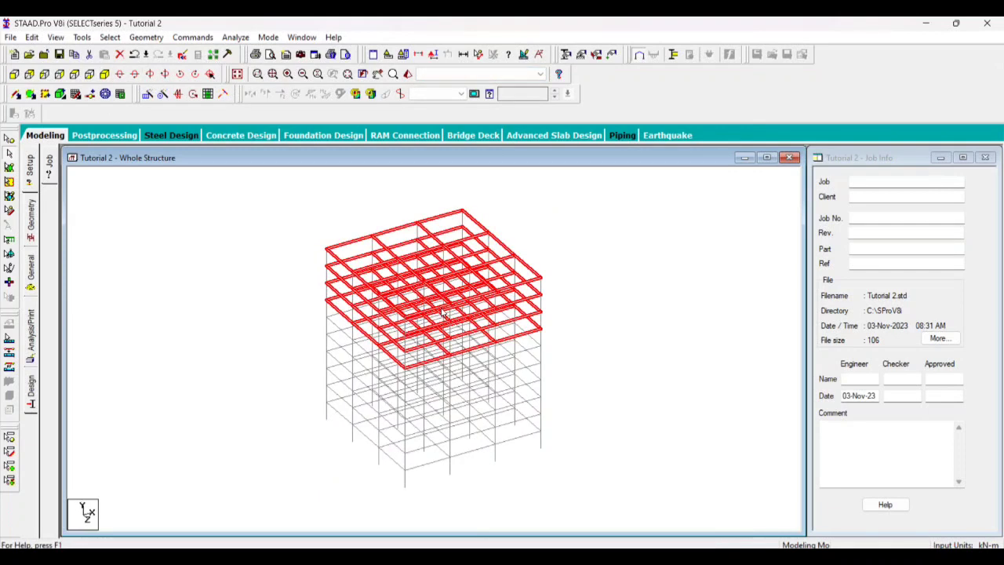
key(Delete)
click(539, 317)
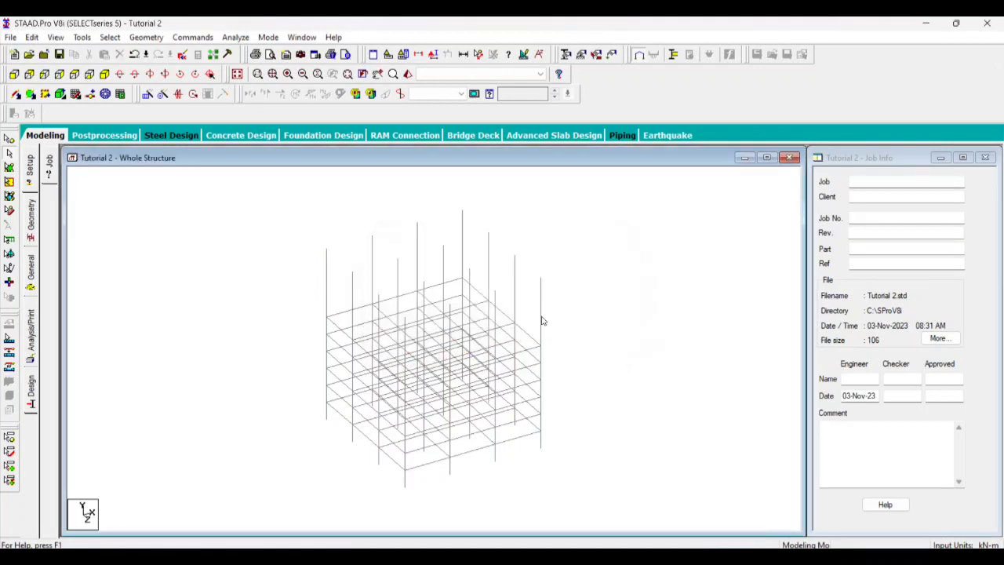
Select the bare column segments above the highest beams in the +Z elevation and delete them
click(14, 73)
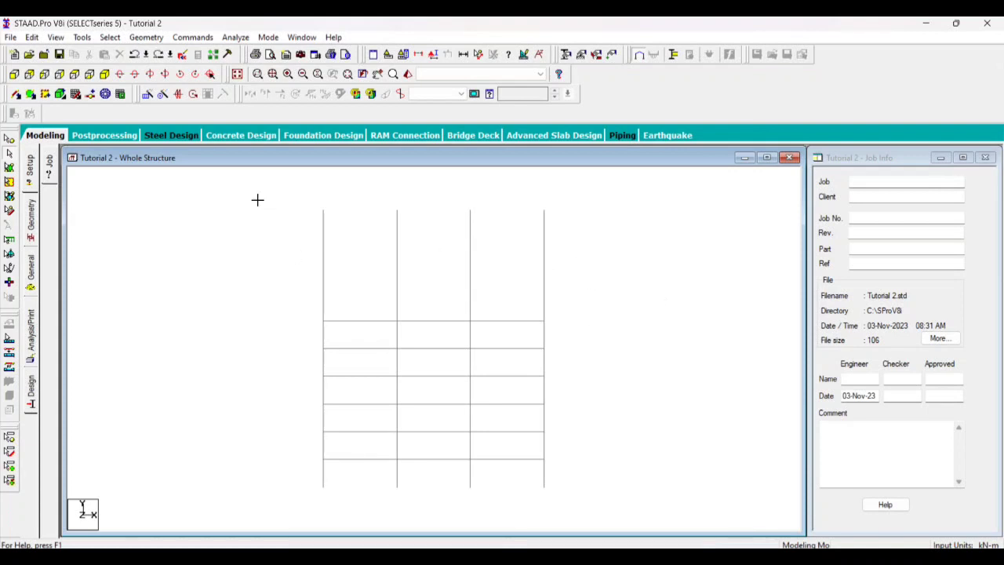
drag(257, 199, 644, 306)
drag(260, 208, 640, 316)
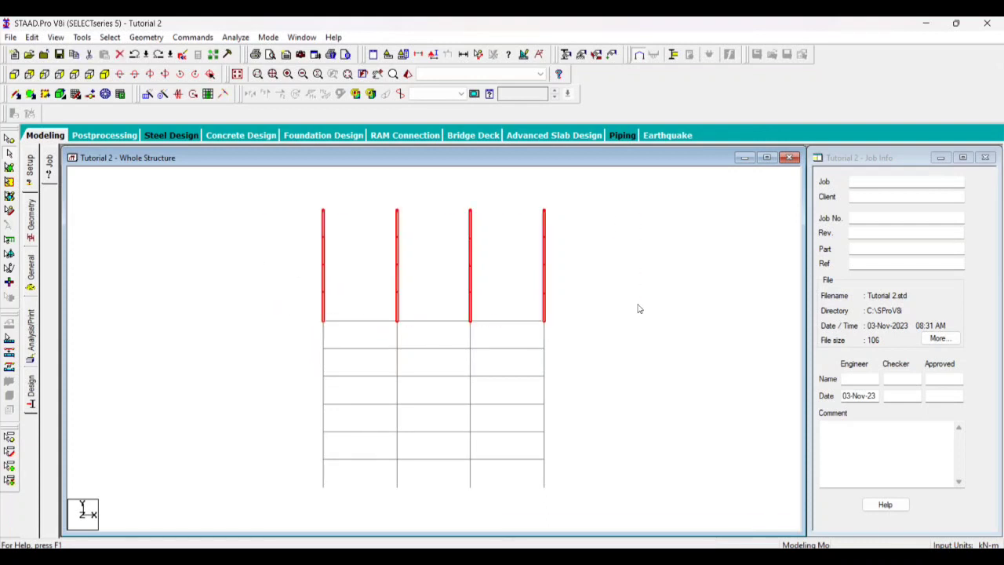
key(Delete)
click(536, 316)
click(534, 316)
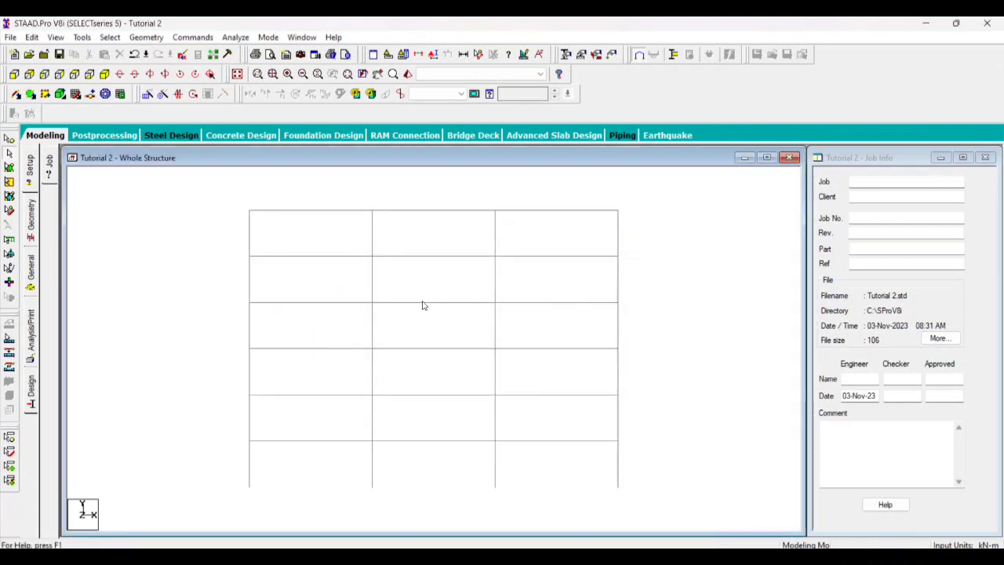
Examine the remaining storeys and bays of the frame in the +Z elevation at closer and wider zoom levels
scroll(415, 342, up, 1)
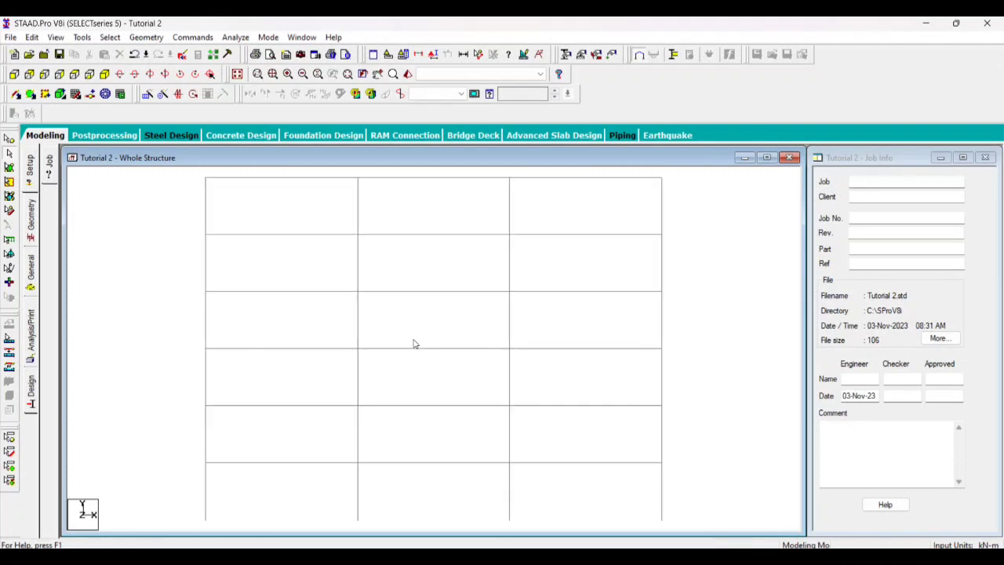
scroll(394, 310, down, 3)
scroll(331, 300, up, 1)
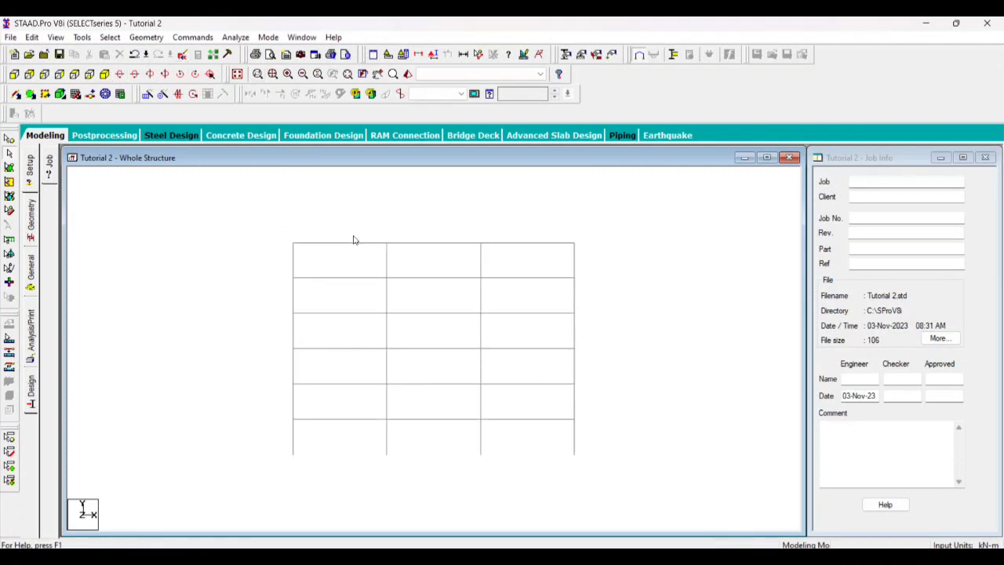
scroll(361, 262, up, 1)
scroll(359, 258, down, 3)
scroll(357, 263, down, 1)
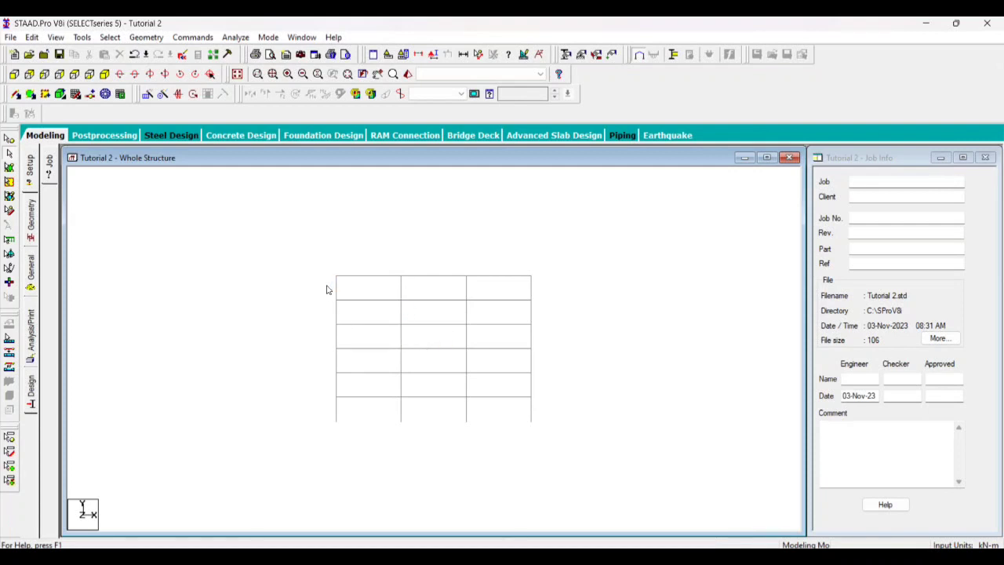
scroll(319, 277, up, 1)
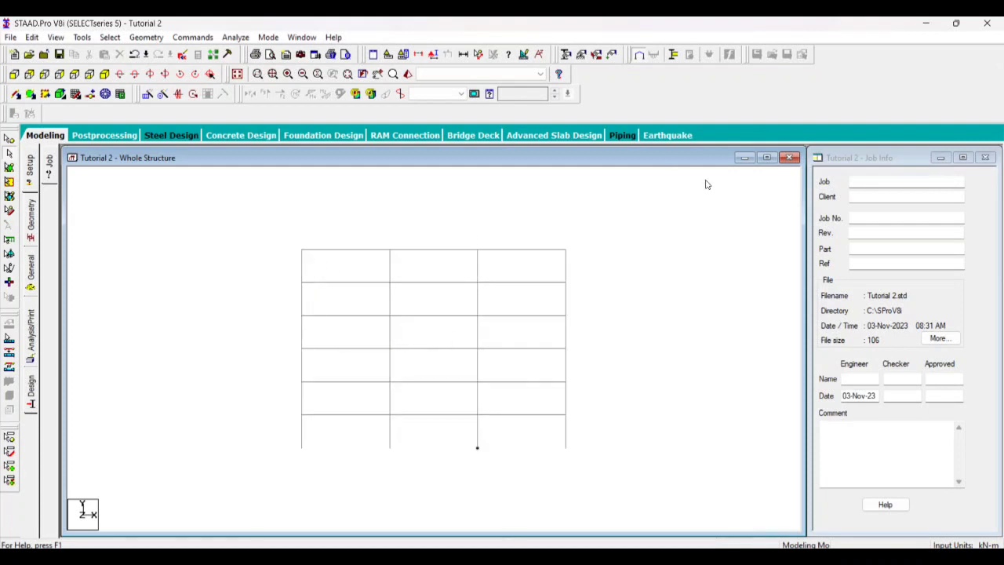
scroll(709, 185, down, 1)
click(110, 36)
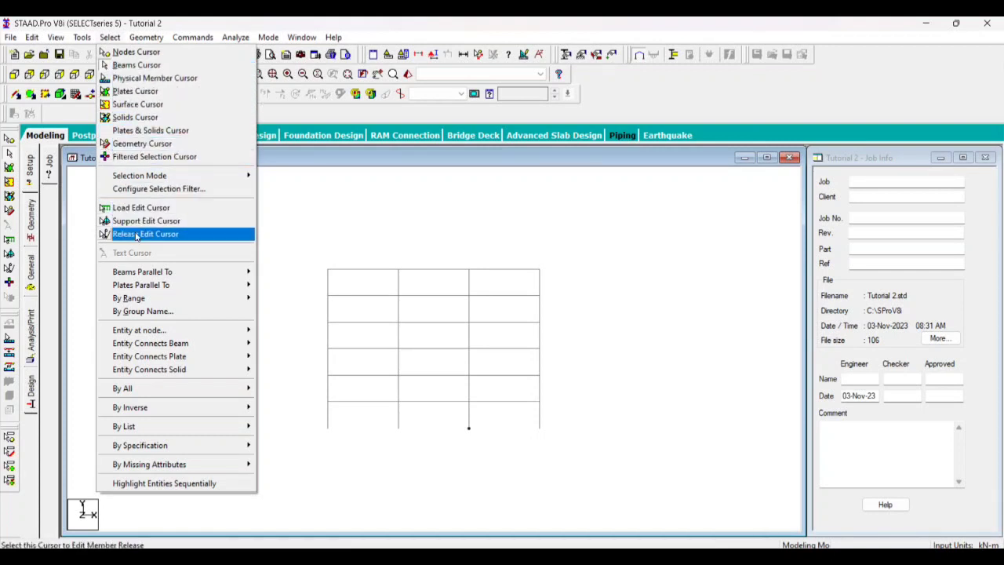
mouse_move(146, 276)
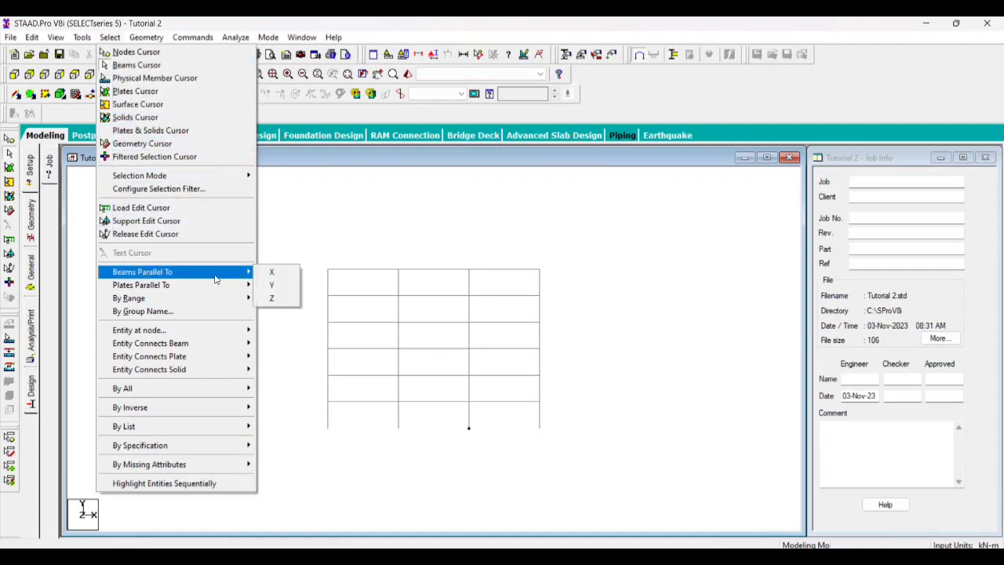
click(321, 266)
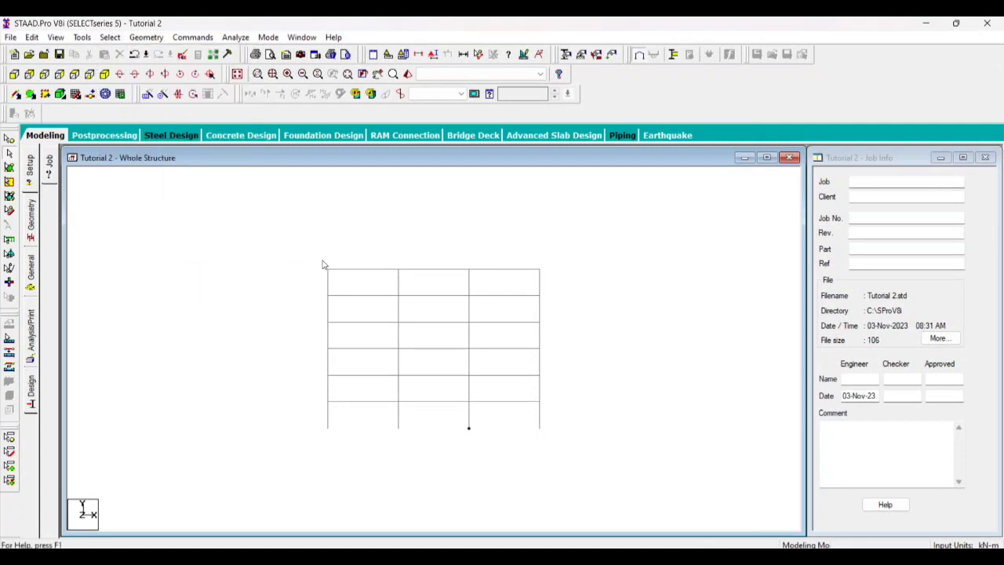
Window-select the top floor's beams in the +Z elevation, check them in the isometric view, and clear the selection back in elevation
drag(301, 253, 581, 272)
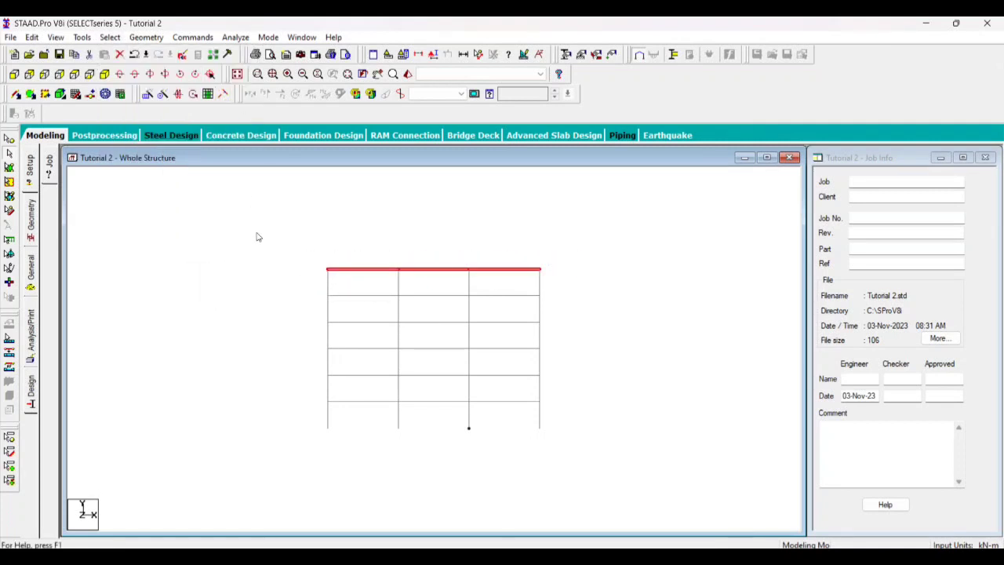
click(103, 74)
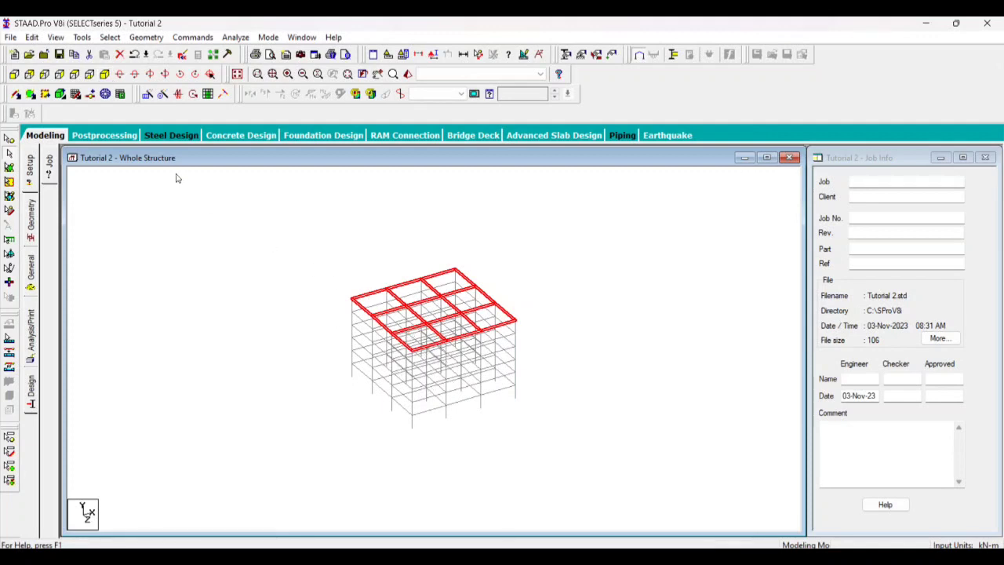
click(14, 74)
click(424, 218)
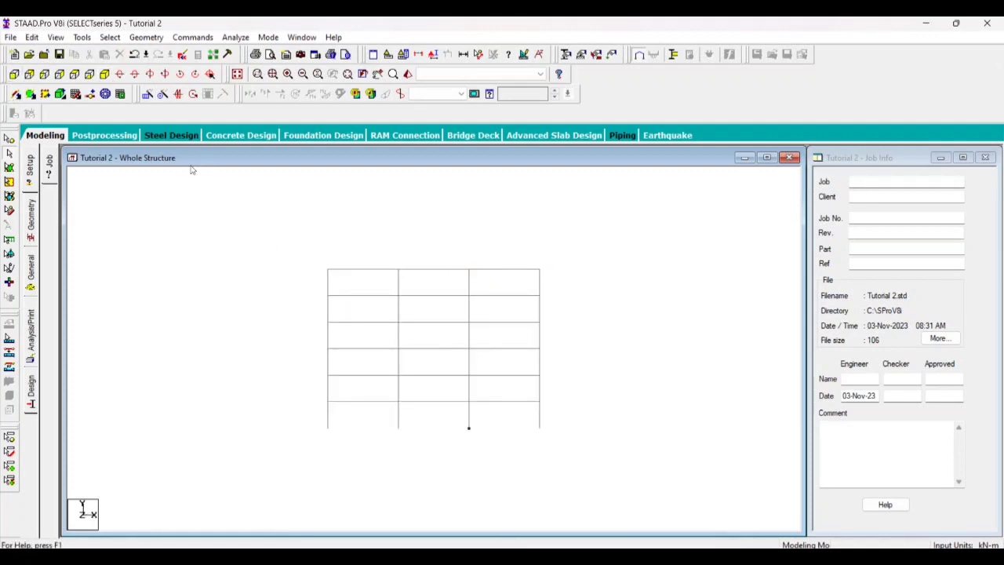
Select all beams parallel to X, inspect them in the isometric view, and clear the selection
click(110, 37)
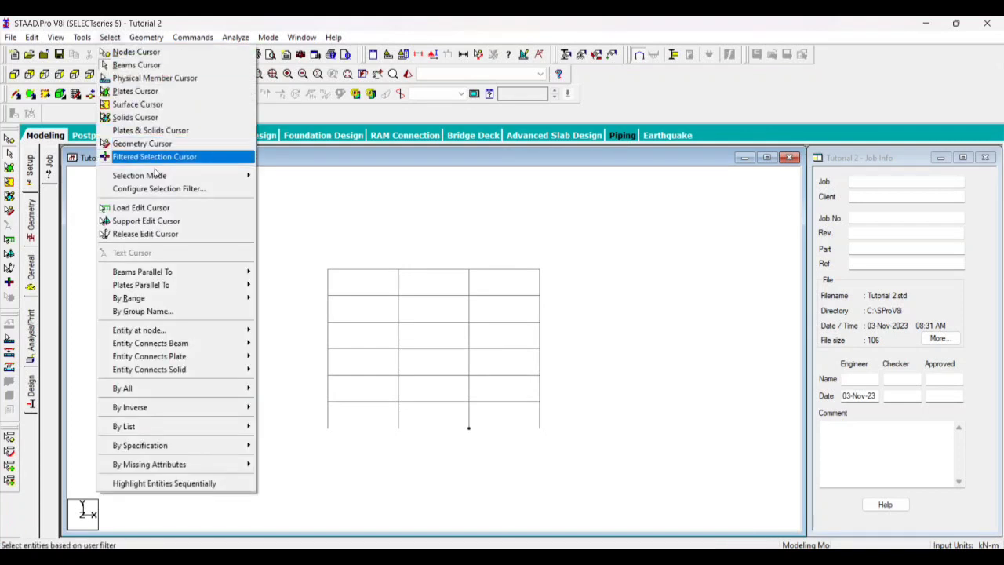
mouse_move(196, 272)
click(271, 270)
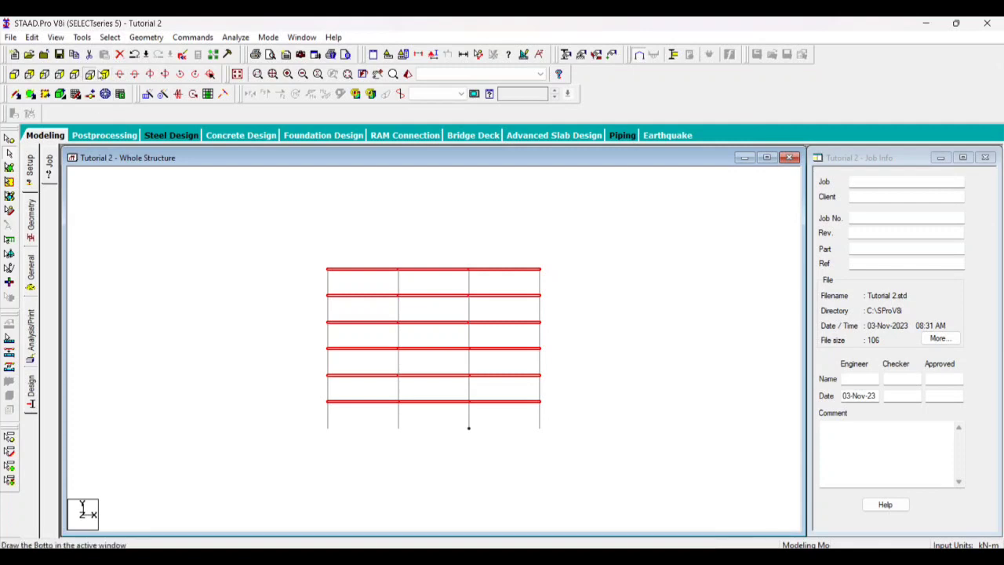
click(73, 73)
click(104, 73)
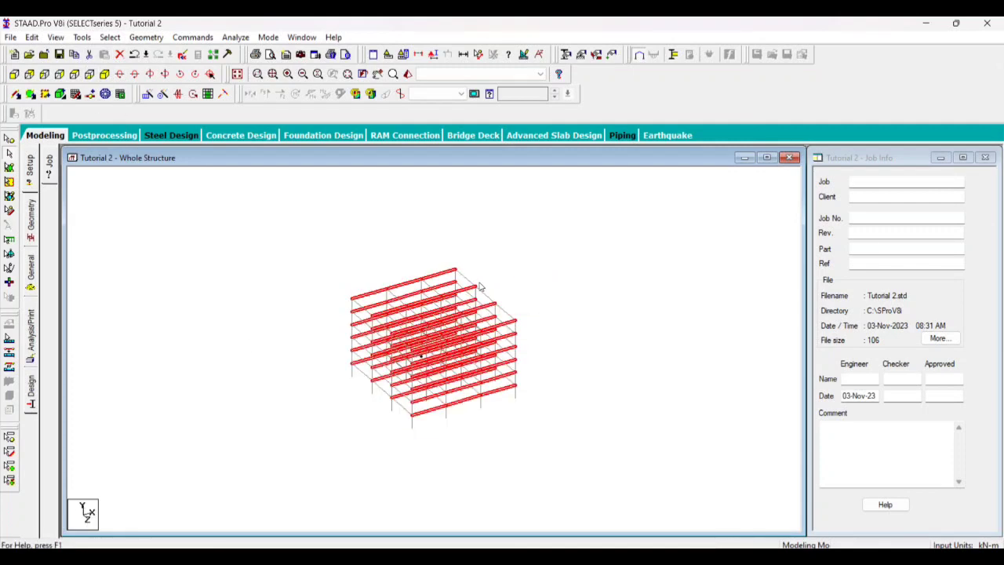
middle_drag(416, 345, 448, 374)
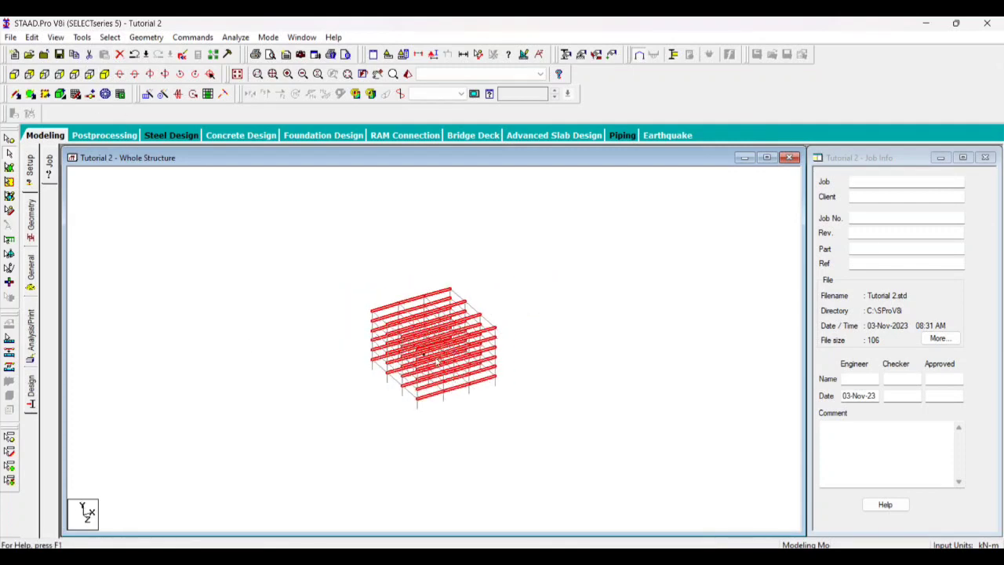
scroll(437, 361, up, 4)
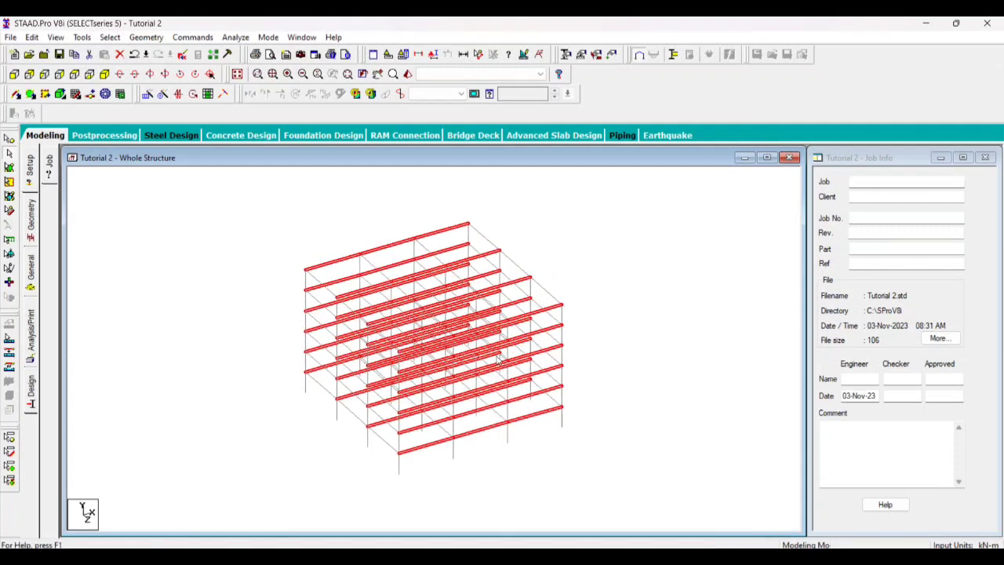
click(602, 242)
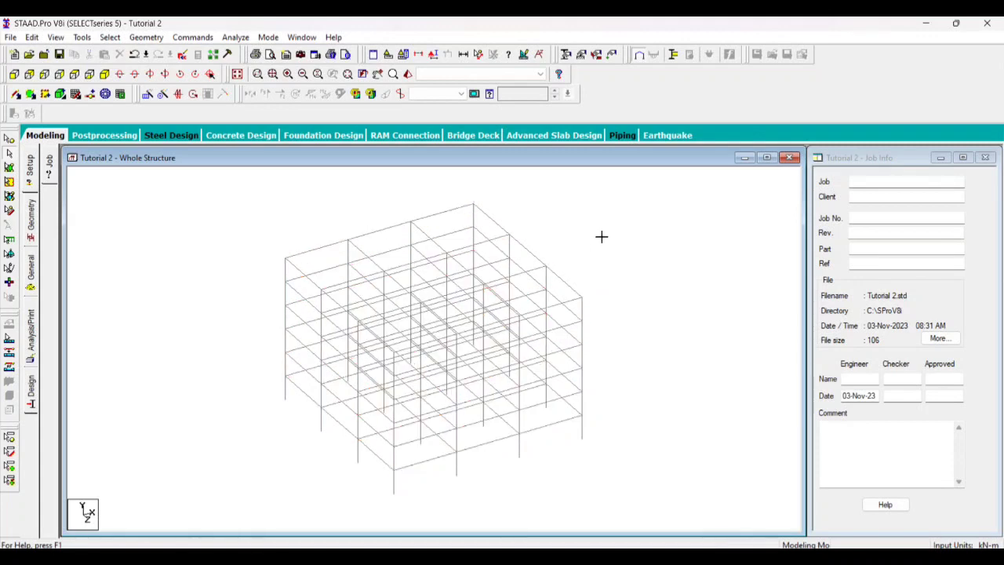
Window-select the first two column lines in the +Z elevation, check them in the isometric view with the auto save accepted, and clear the selection
click(122, 36)
click(412, 166)
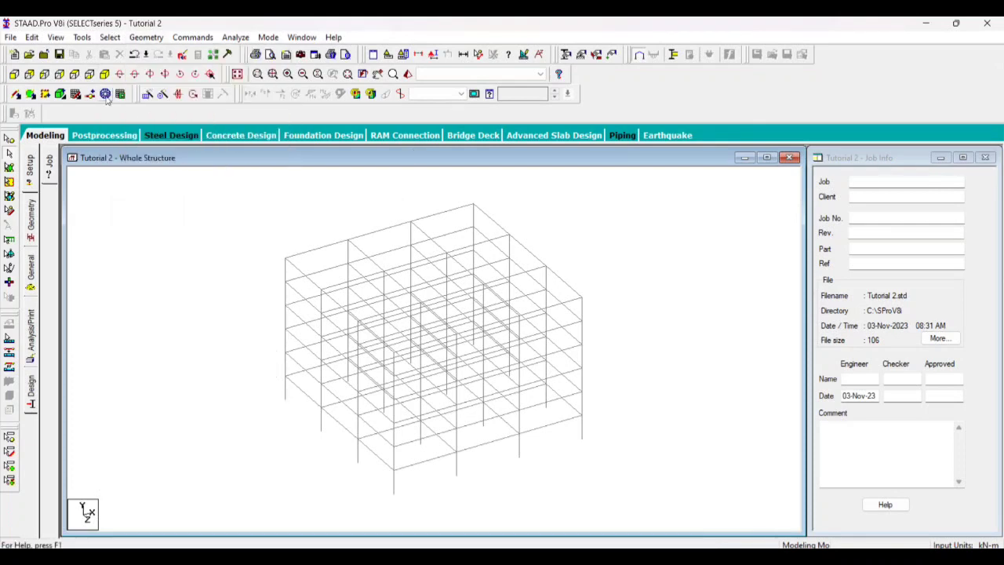
click(14, 74)
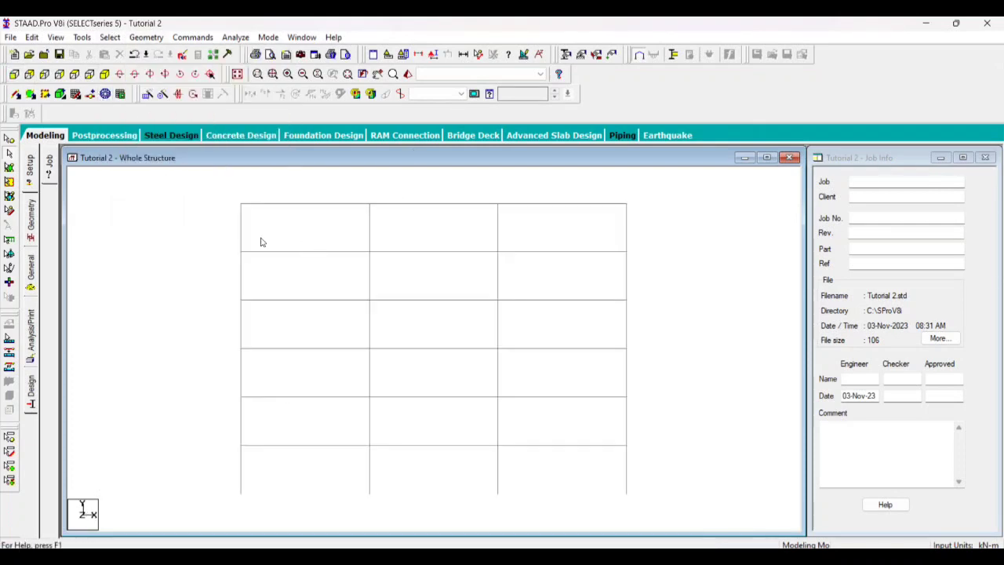
drag(213, 192, 253, 495)
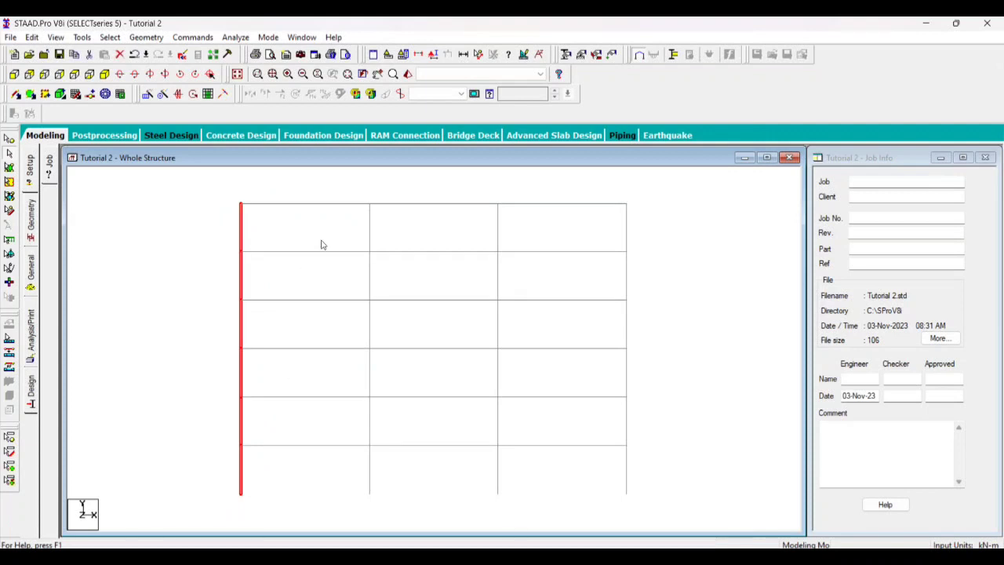
drag(368, 189, 393, 498)
drag(358, 190, 382, 504)
click(103, 74)
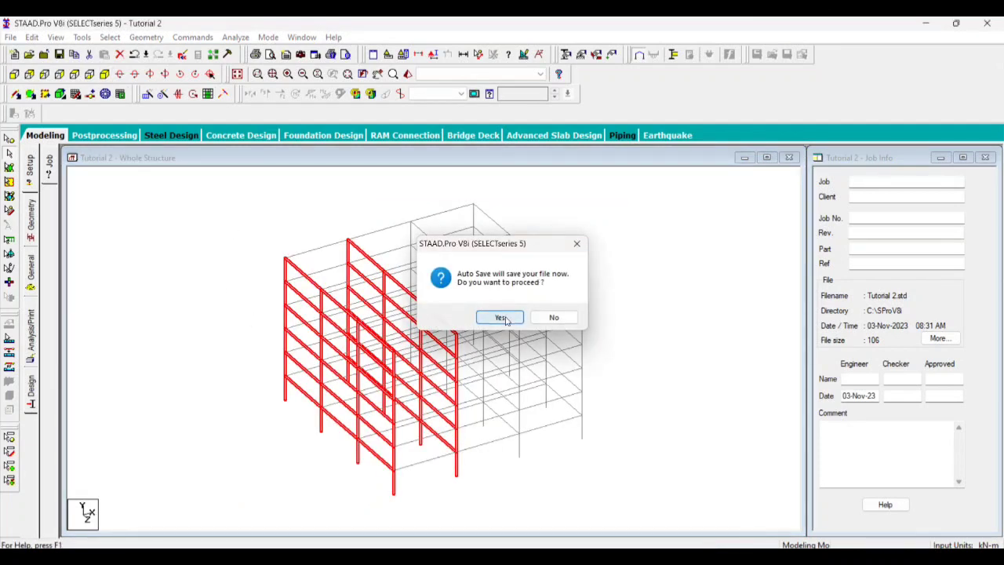
click(499, 316)
click(419, 306)
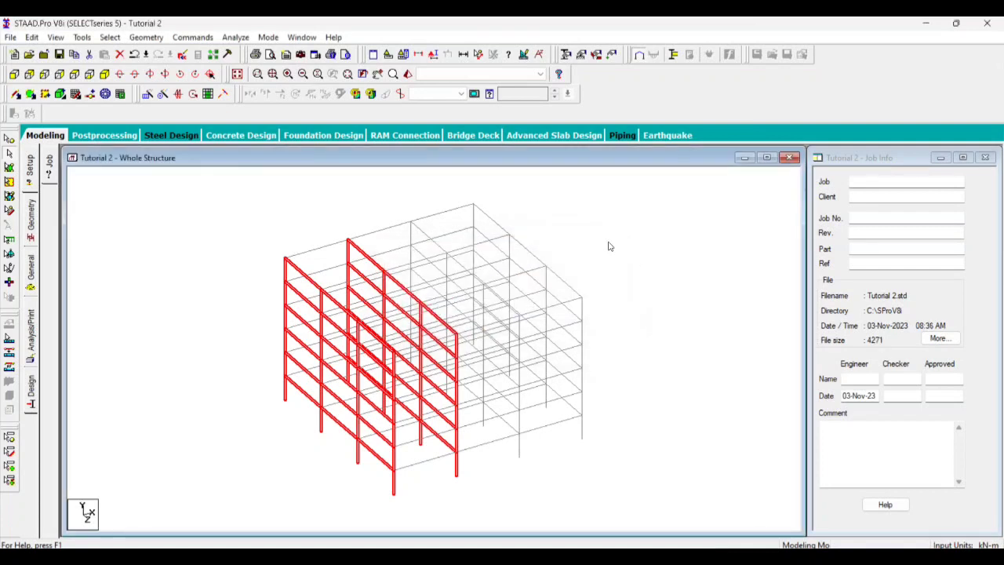
click(208, 215)
Select all members parallel to Y in the isometric view and clear the selection
click(109, 37)
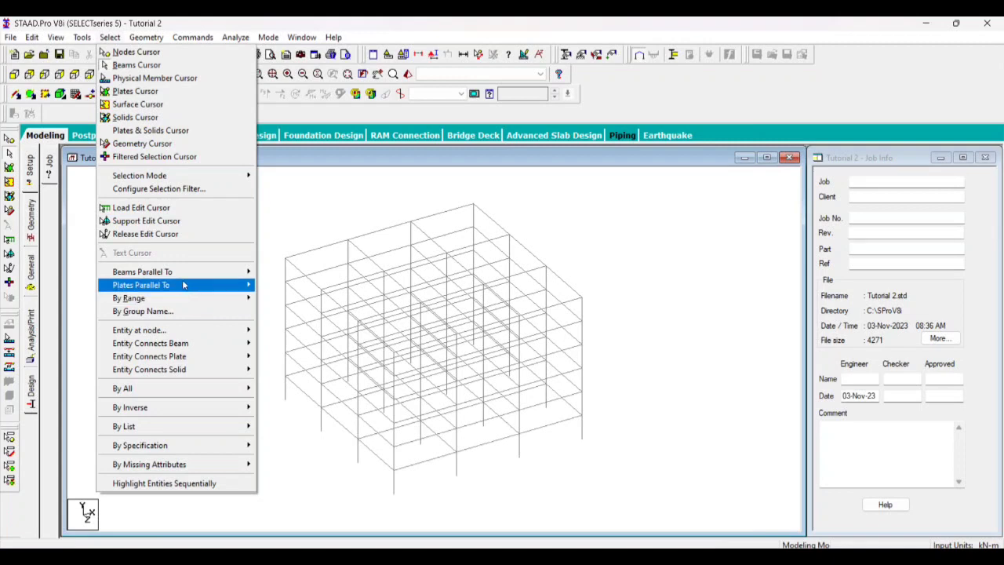
mouse_move(235, 272)
click(275, 284)
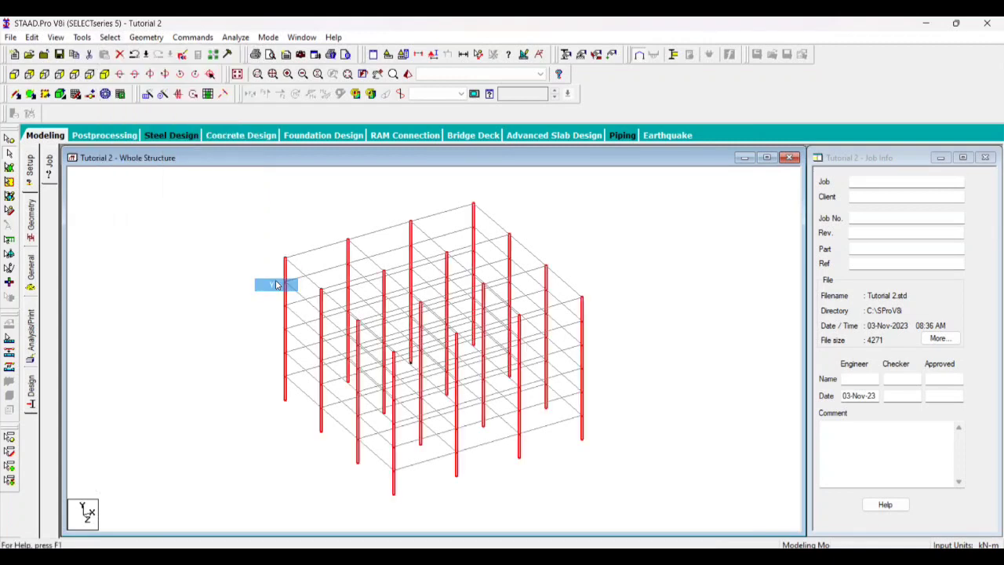
click(162, 317)
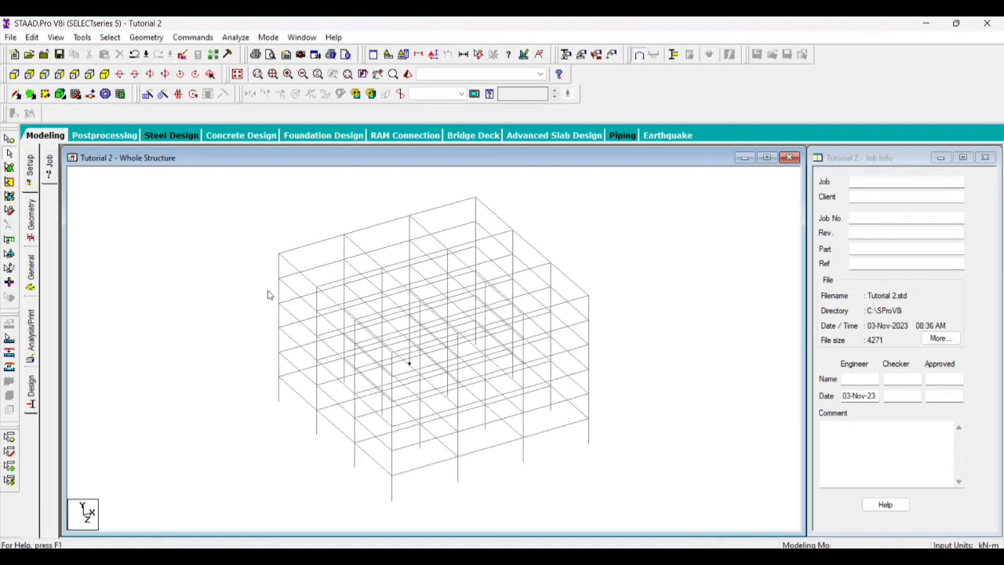
scroll(259, 322, up, 2)
scroll(199, 276, down, 3)
scroll(312, 458, up, 2)
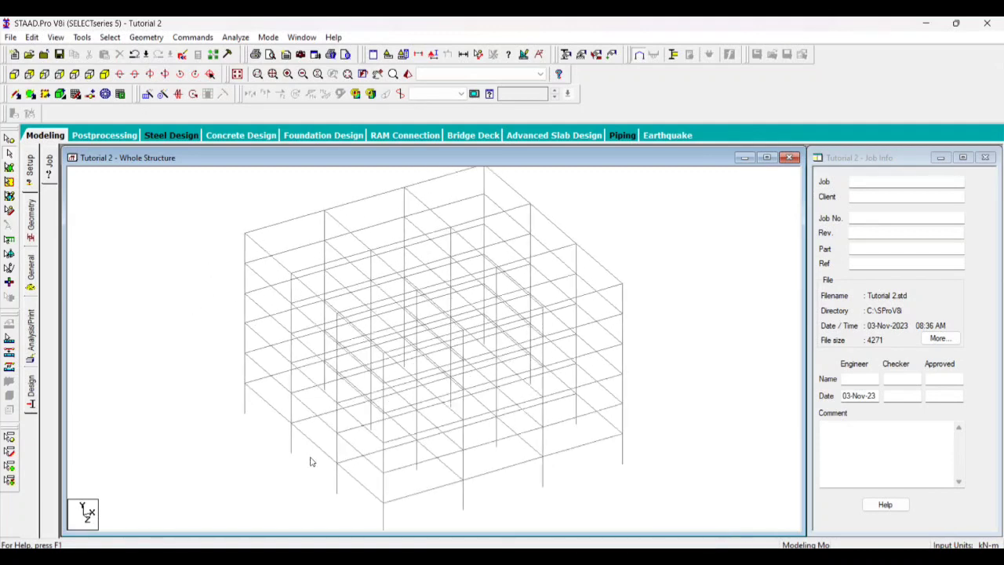
scroll(287, 463, down, 3)
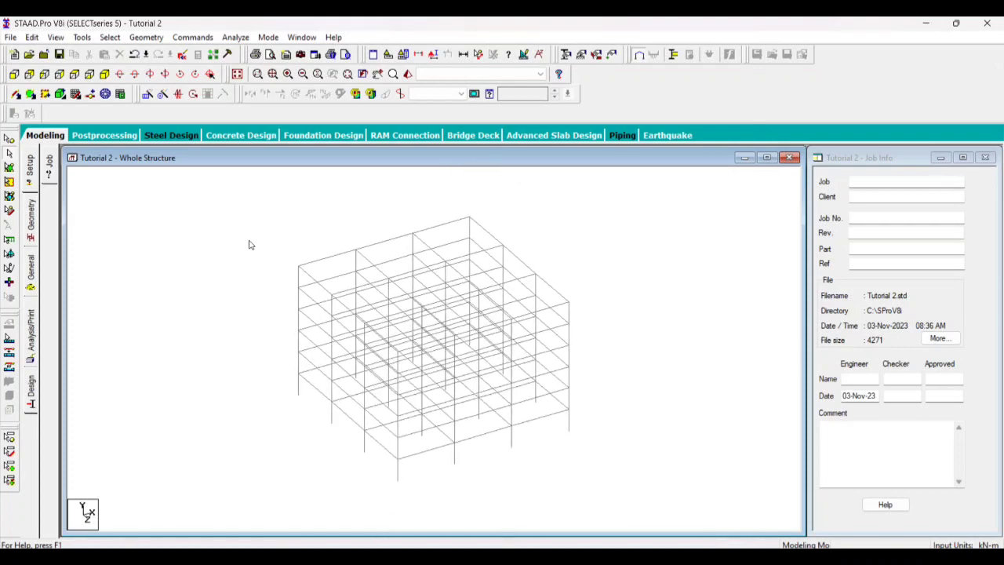
click(298, 372)
click(309, 403)
Select members by XZ range with Y minimum 0 m and Y maximum 5 m, then clear the selection
click(110, 36)
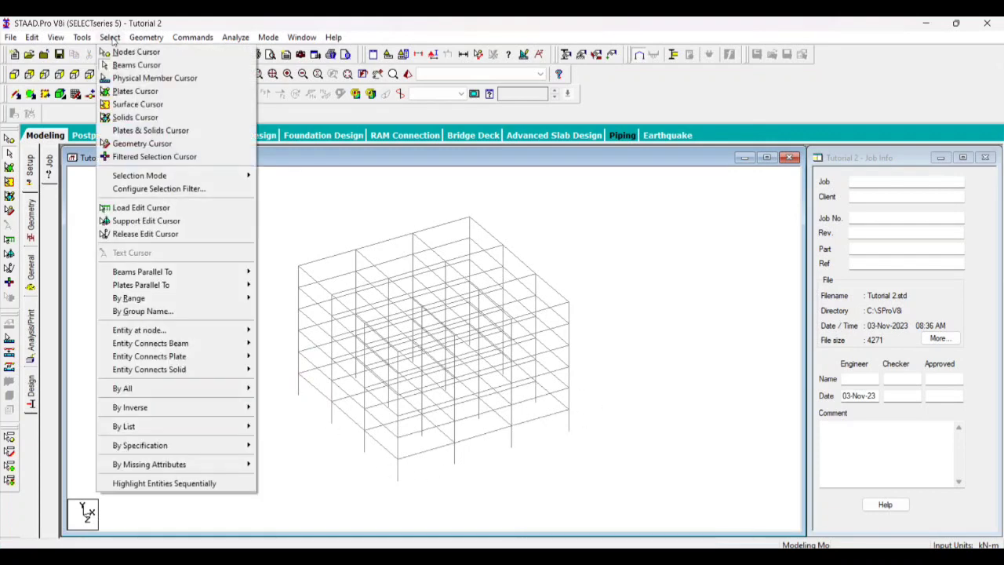
mouse_move(166, 276)
mouse_move(246, 299)
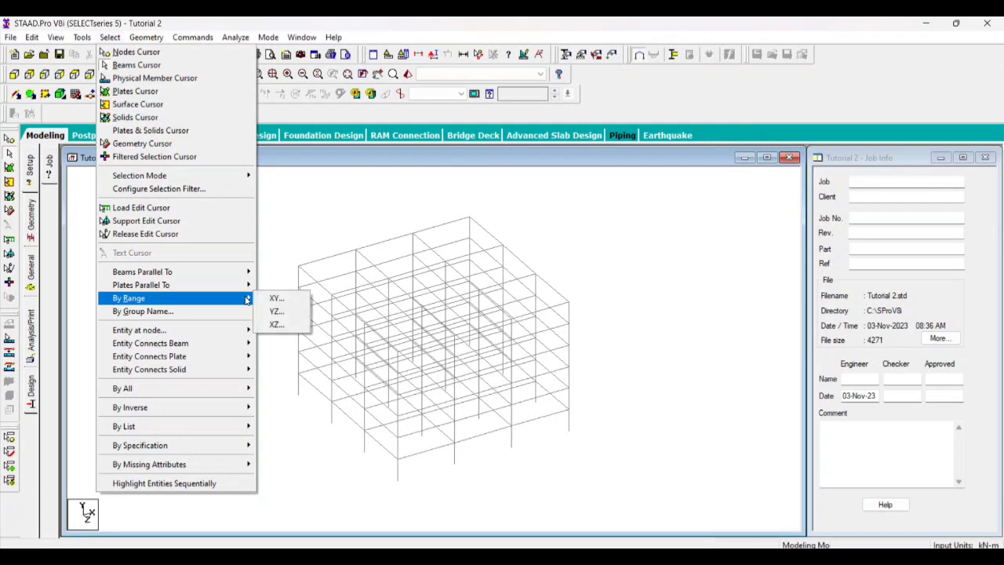
click(284, 328)
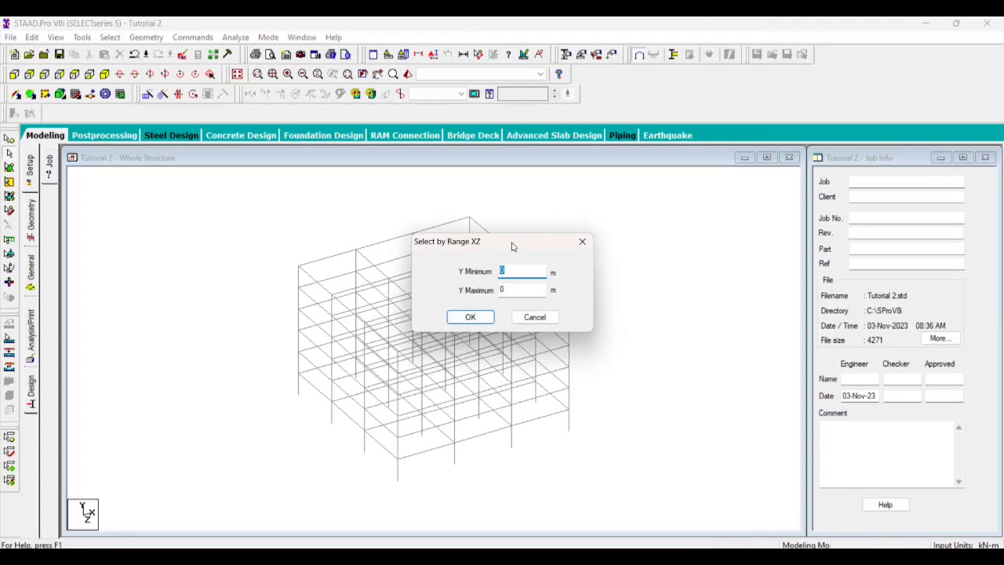
drag(512, 247, 614, 227)
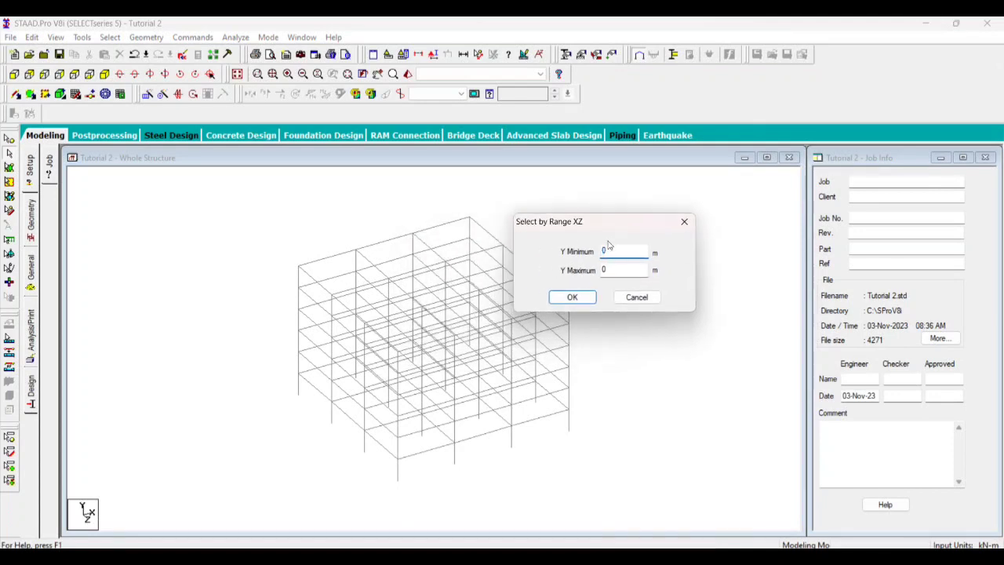
key(Tab)
text(5)
click(573, 297)
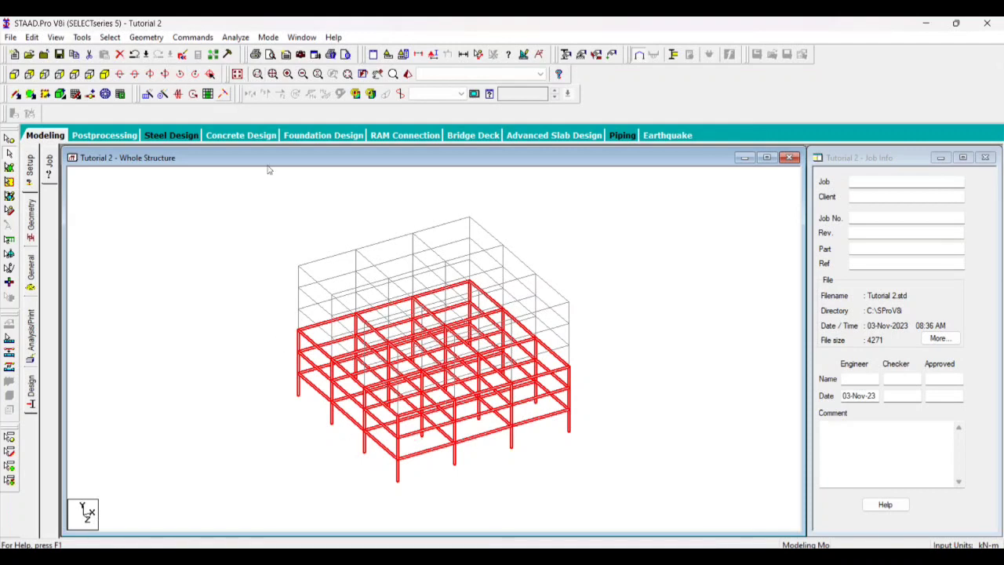
click(109, 37)
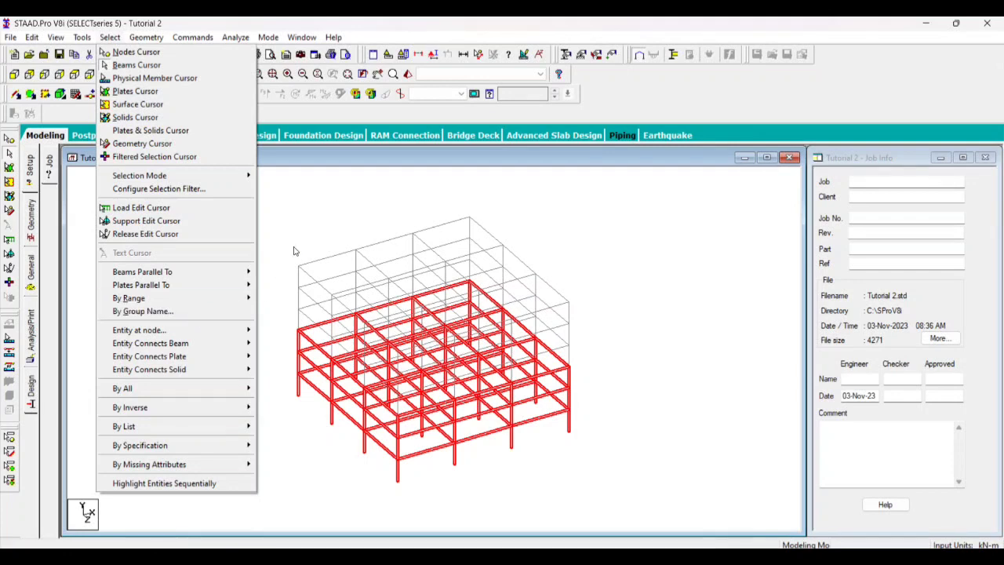
click(293, 219)
scroll(270, 339, up, 6)
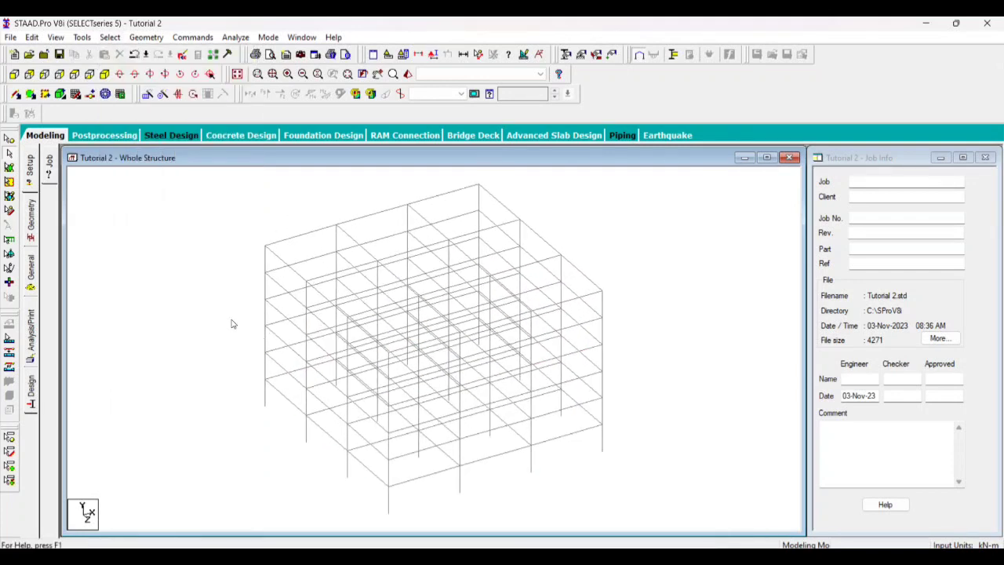
Select all members with a missing property in the isometric view, then clear the selection
scroll(405, 334, down, 6)
scroll(513, 383, up, 5)
scroll(383, 348, down, 2)
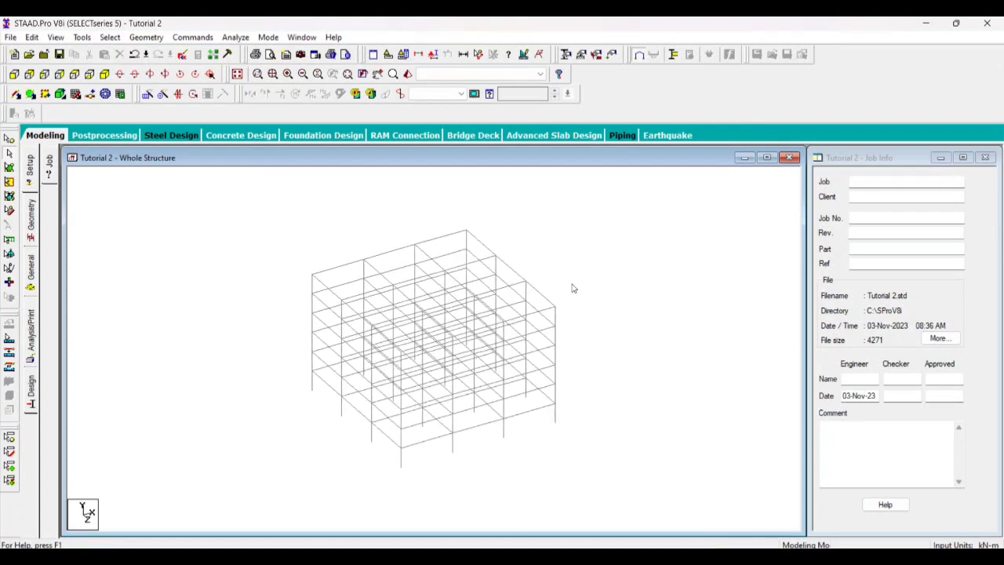
click(110, 36)
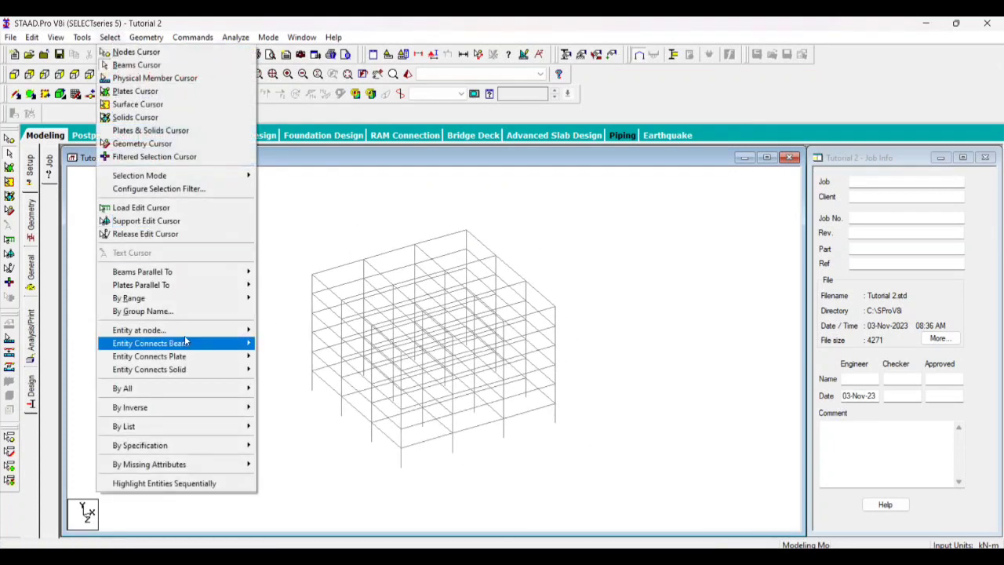
mouse_move(201, 449)
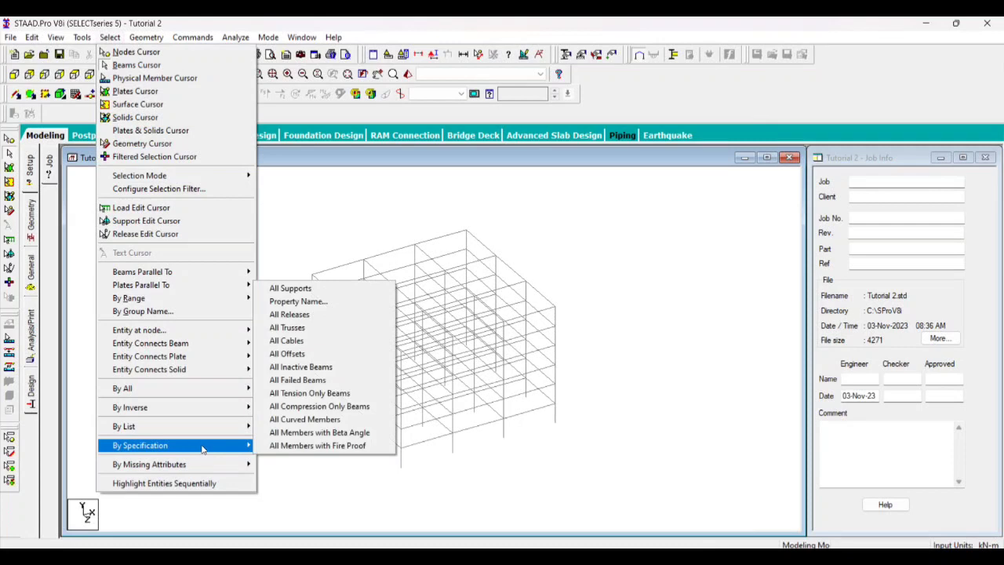
mouse_move(217, 468)
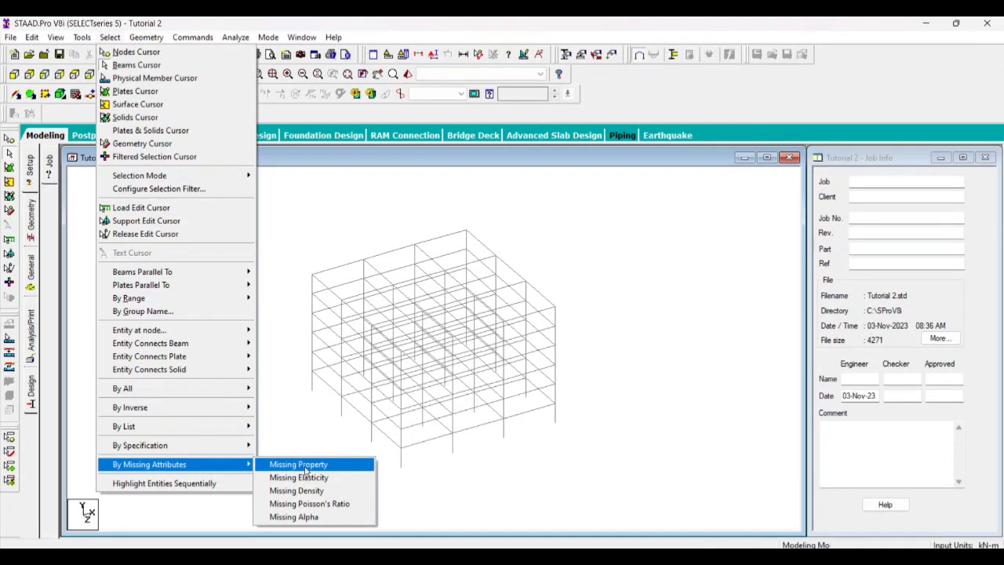
click(306, 468)
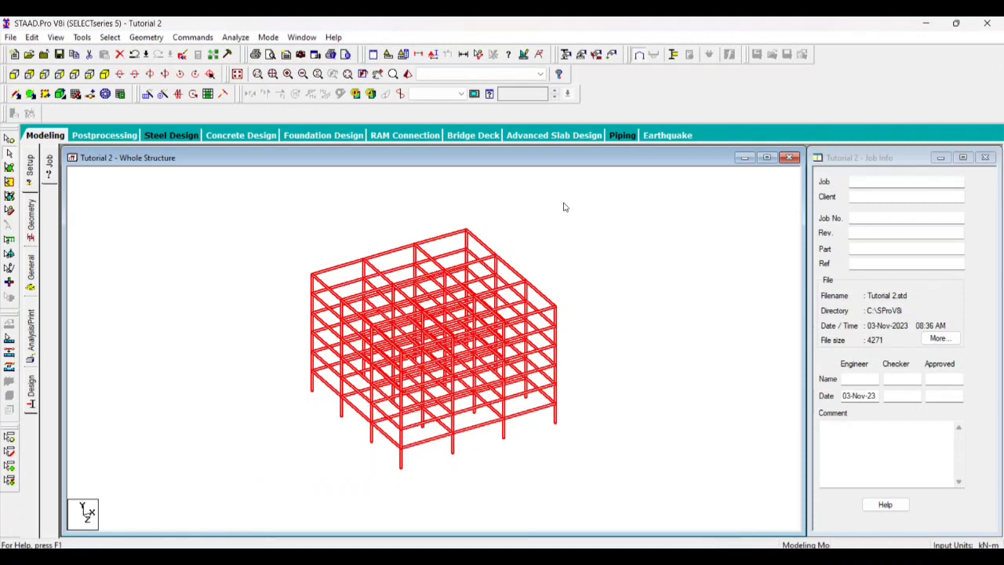
click(529, 251)
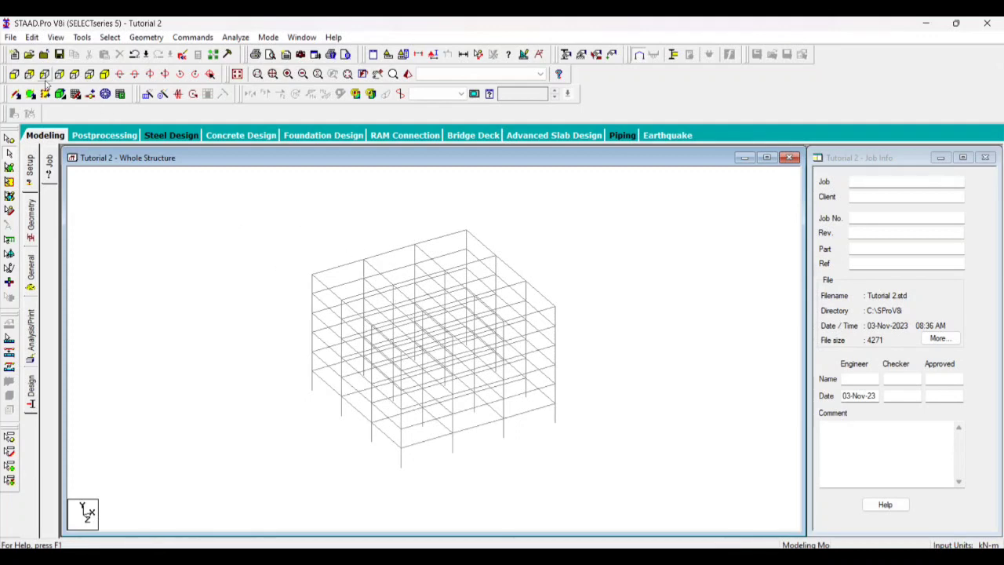
Examine the frame in the front elevation and from above and below, then return to the isometric view
click(14, 74)
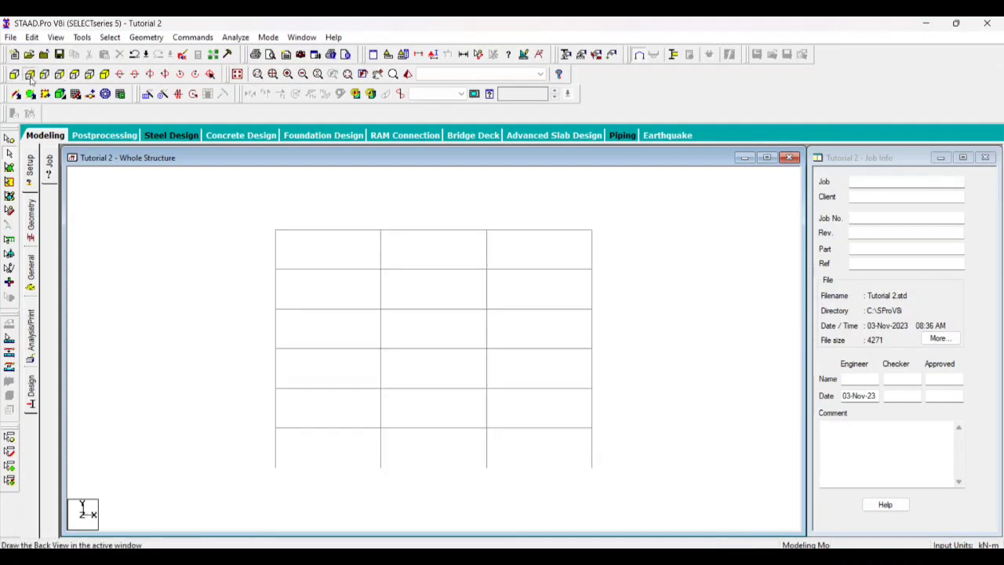
click(76, 77)
click(89, 76)
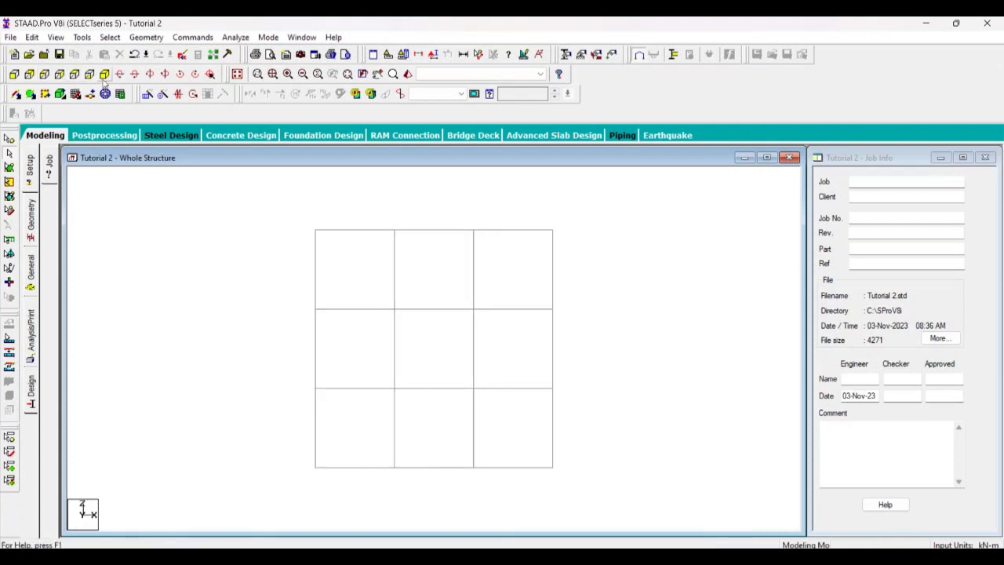
click(104, 76)
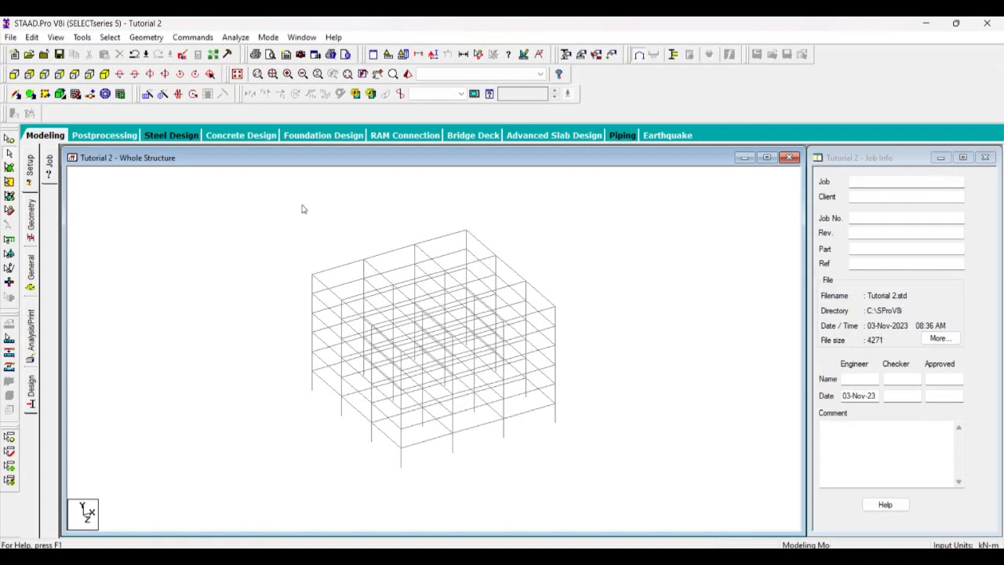
click(110, 37)
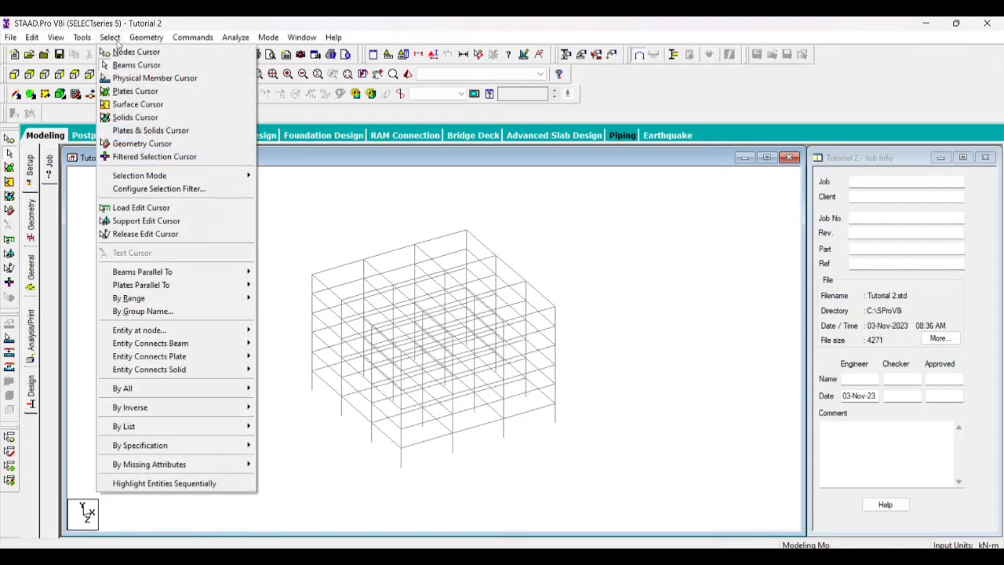
click(294, 210)
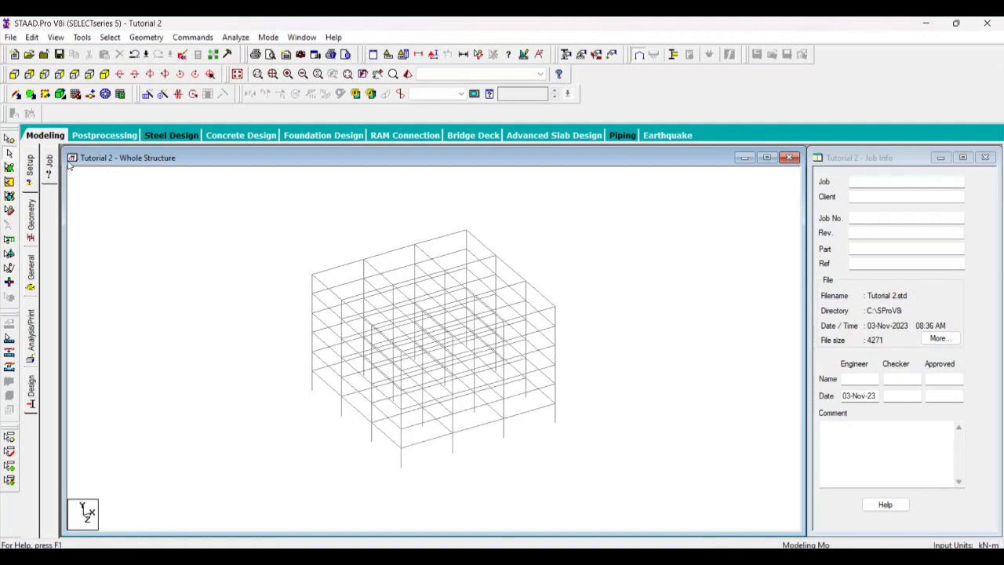
Window-select all nodes of the frame with the Nodes Cursor, then clear the selection
click(9, 138)
drag(139, 201, 774, 520)
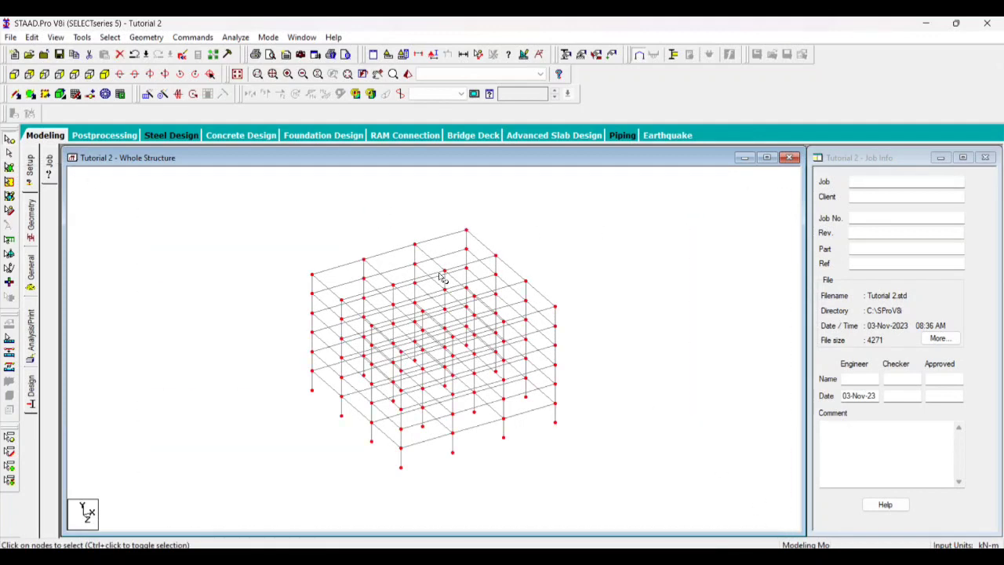
click(156, 211)
Window-select all members of the frame with the Beams Cursor, then clear the selection
click(9, 152)
drag(161, 185, 695, 531)
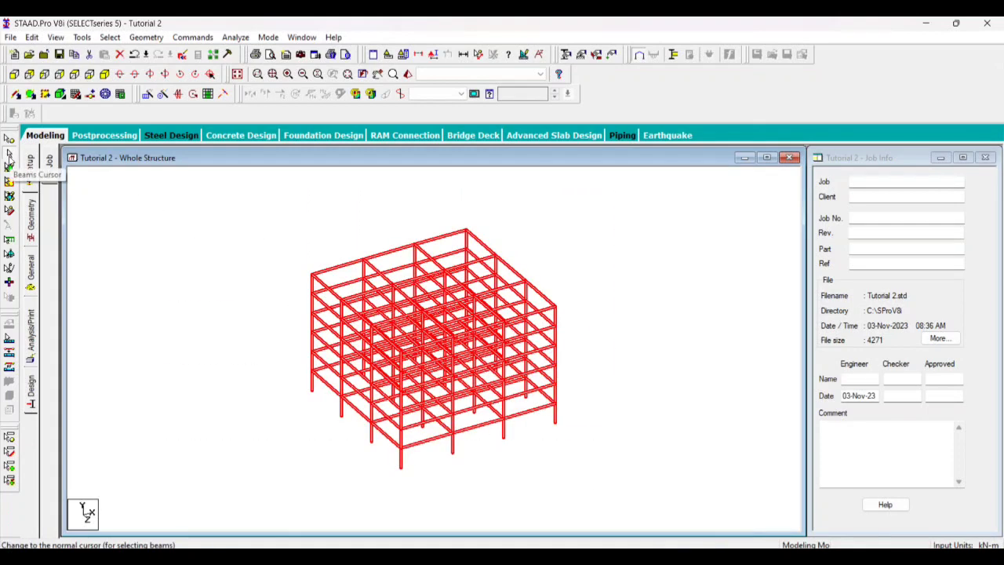
click(139, 218)
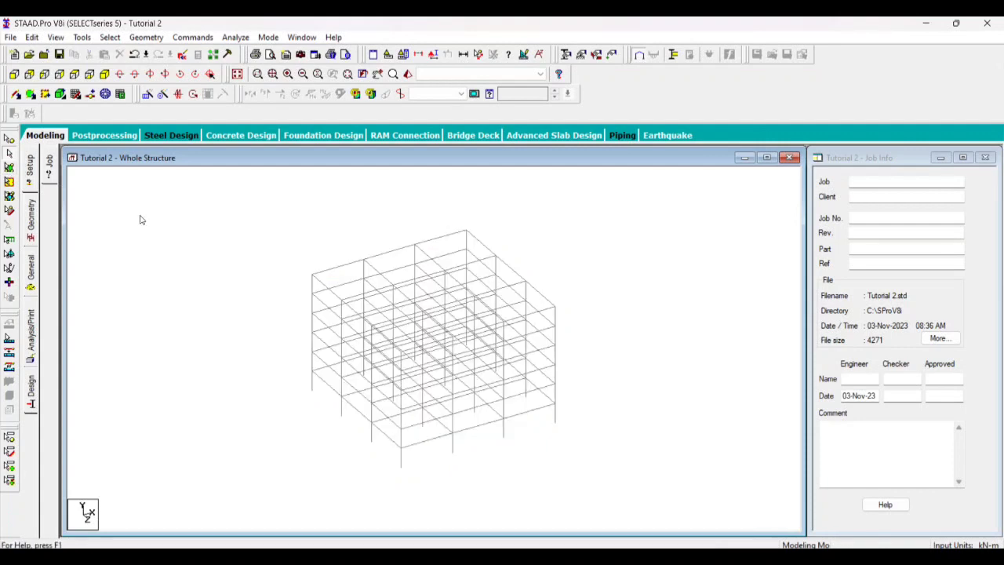
Activate the Nodes Cursor for selecting nodes in the isometric frame view
click(10, 138)
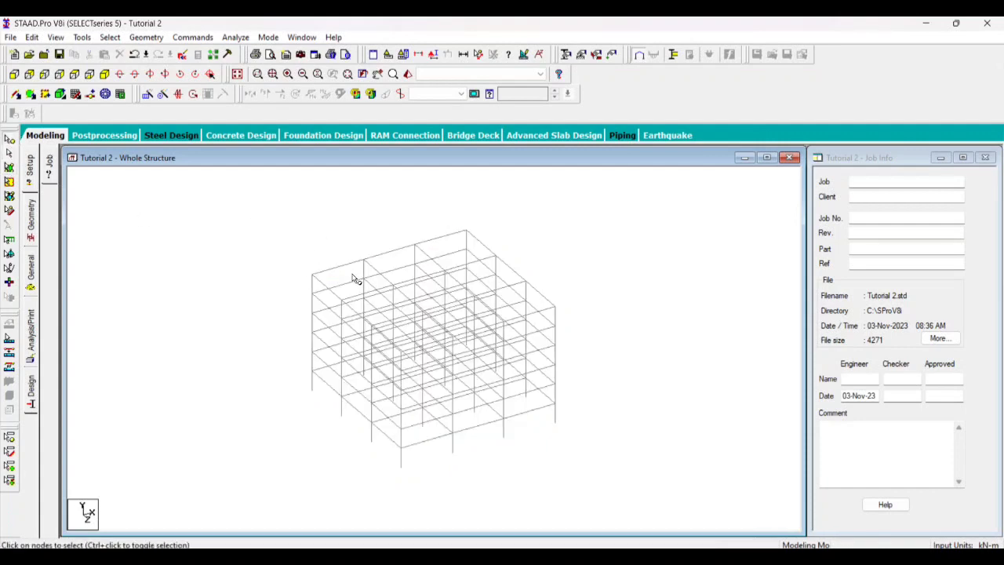